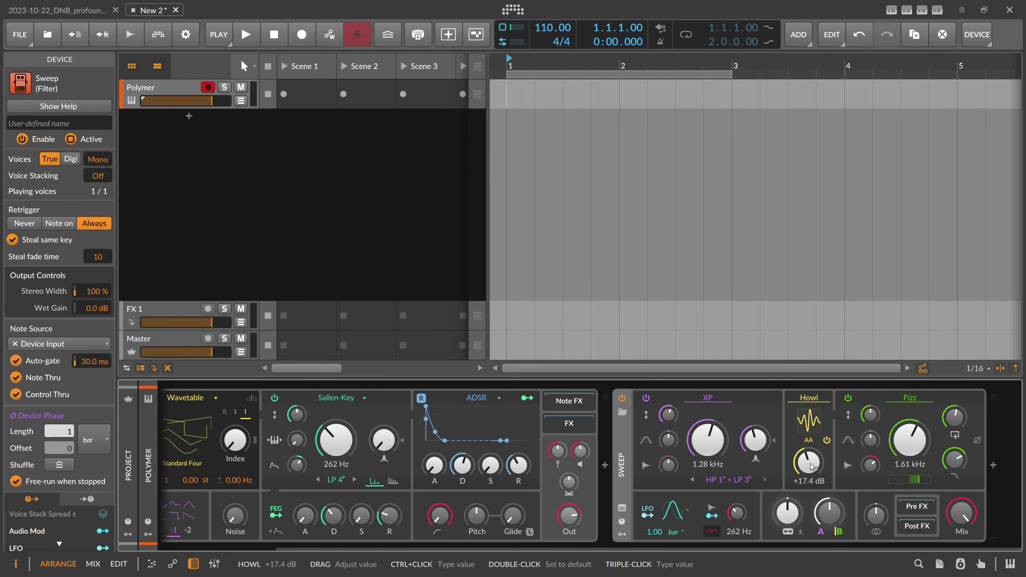
Raise the Sweep device's Howl drive to +20.4 dB and open the device's detailed patch view.
left_click_drag(812, 466, 809, 463)
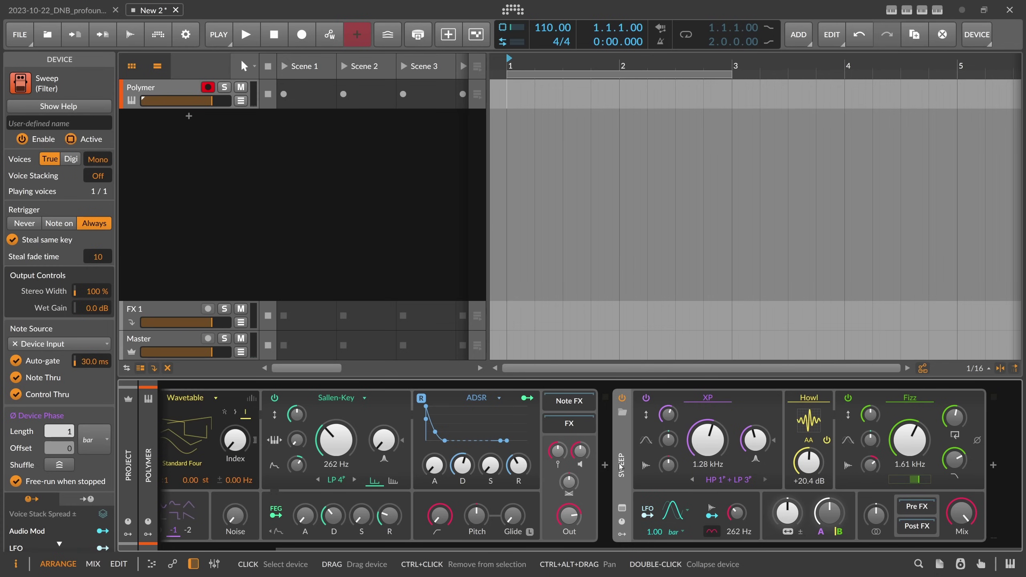
left_click(622, 510)
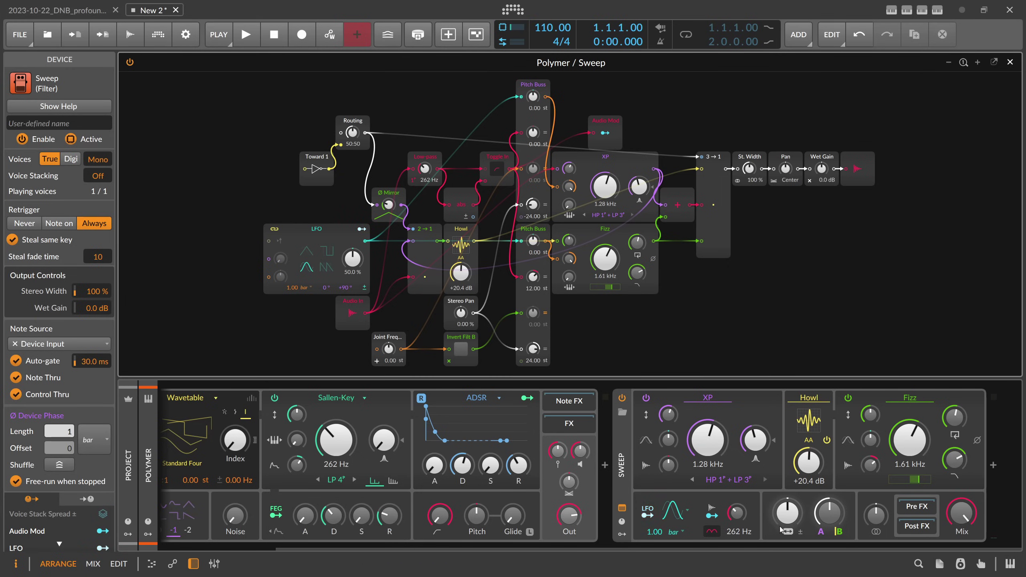
Try 16 voices on the Sweep device, return it to Mono, and look at its note source choices.
left_click(624, 447)
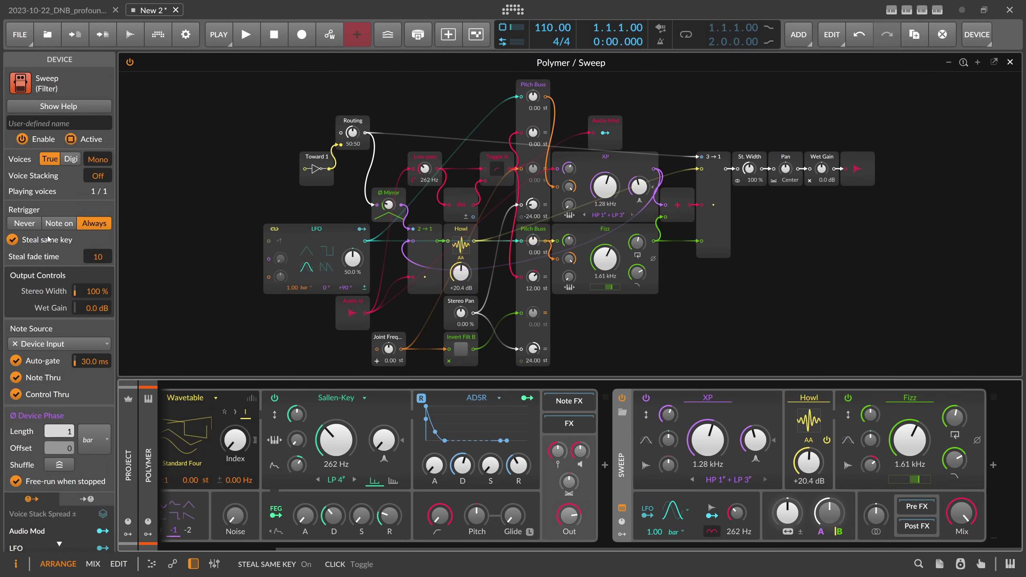
left_click(99, 161)
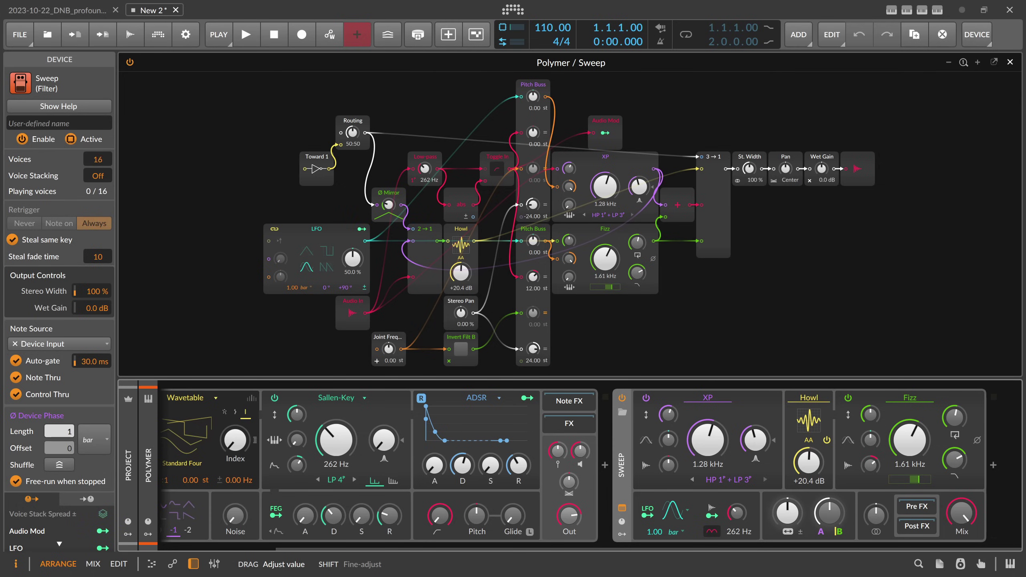
left_click_drag(98, 159, 99, 216)
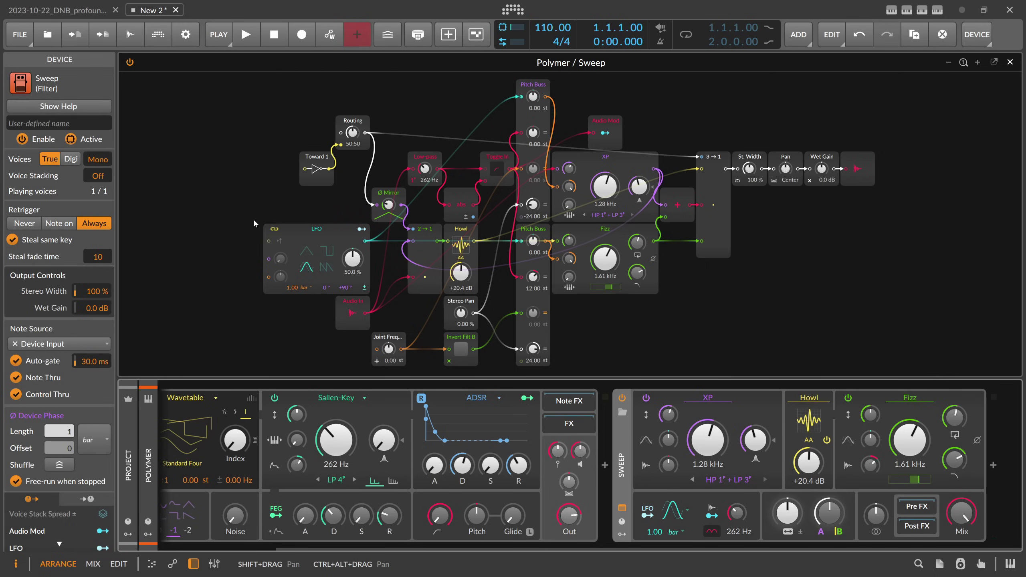
left_click(32, 345)
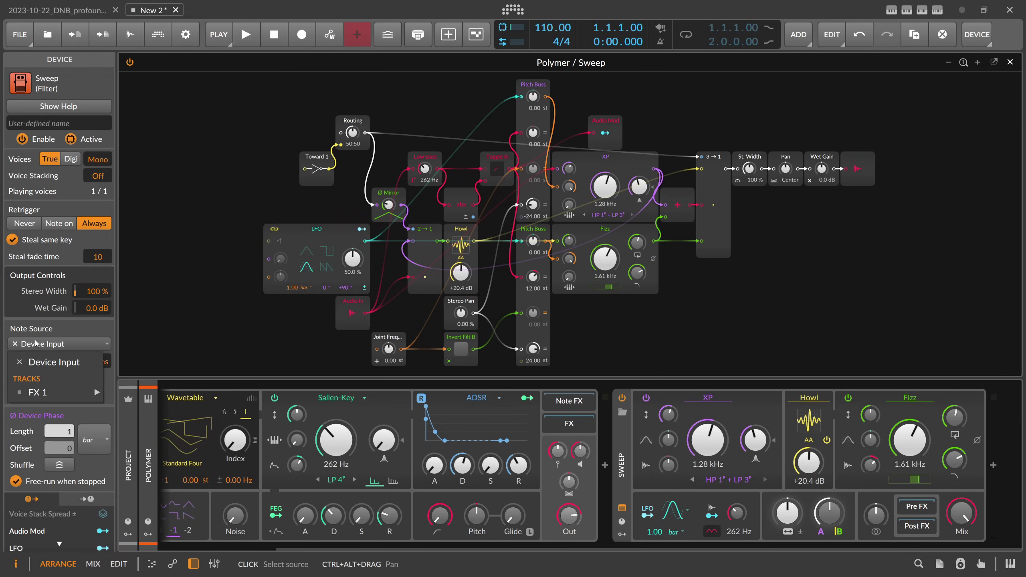
left_click(43, 332)
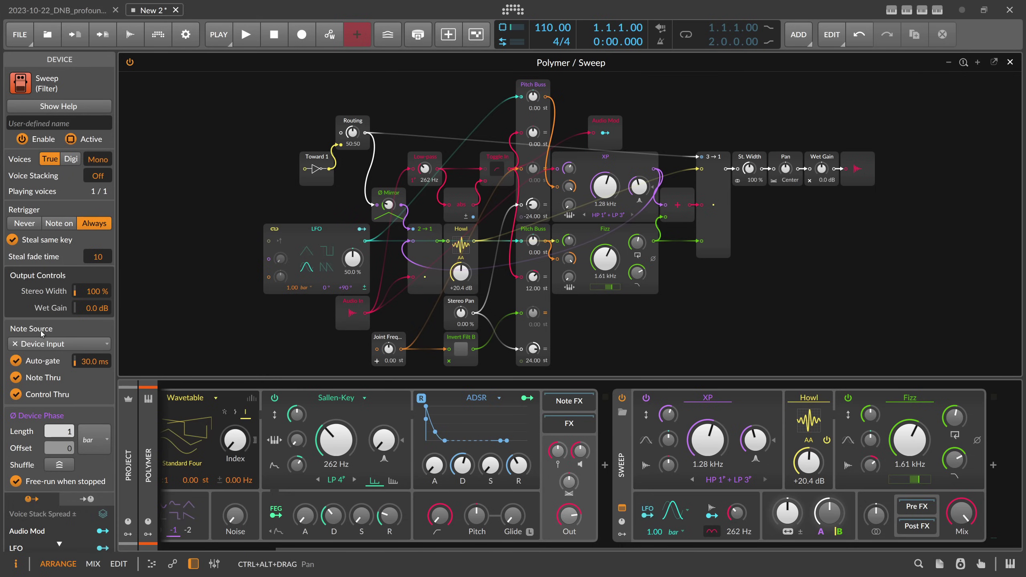
Reveal the Sweep device's modulator slots and add an ADSR envelope modulator to the first one.
left_click(622, 534)
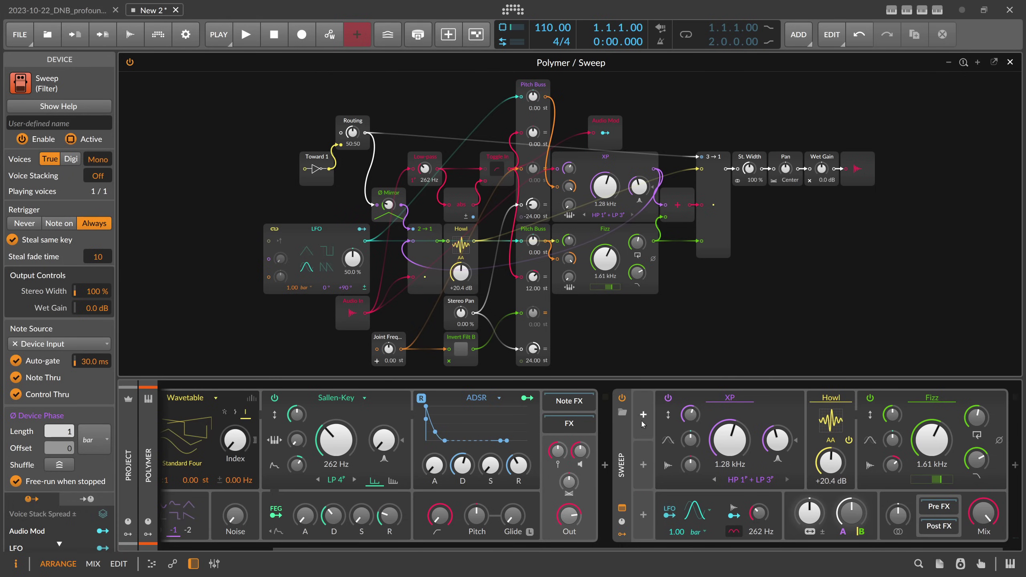
left_click(643, 416)
type("ads")
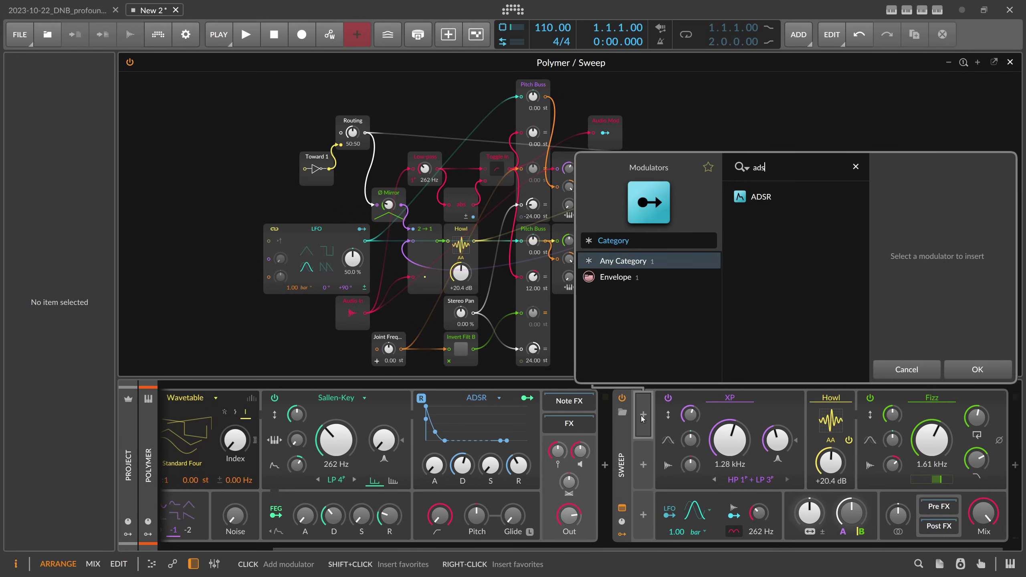
key("Down")
key("Return")
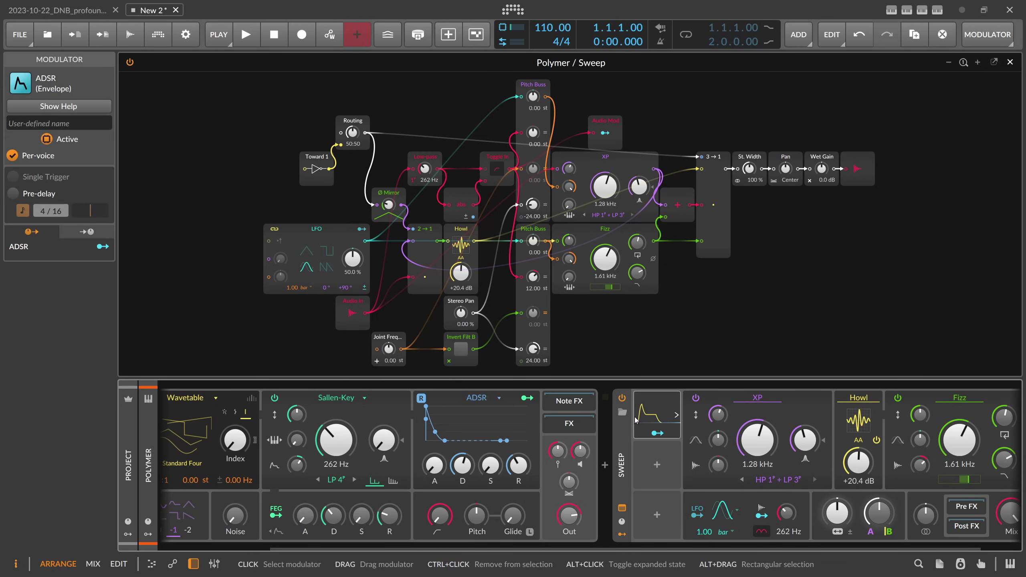
Examine the Polymer track, the ADSR modulator's settings and the note sources available to the Sweep device.
left_click(149, 466)
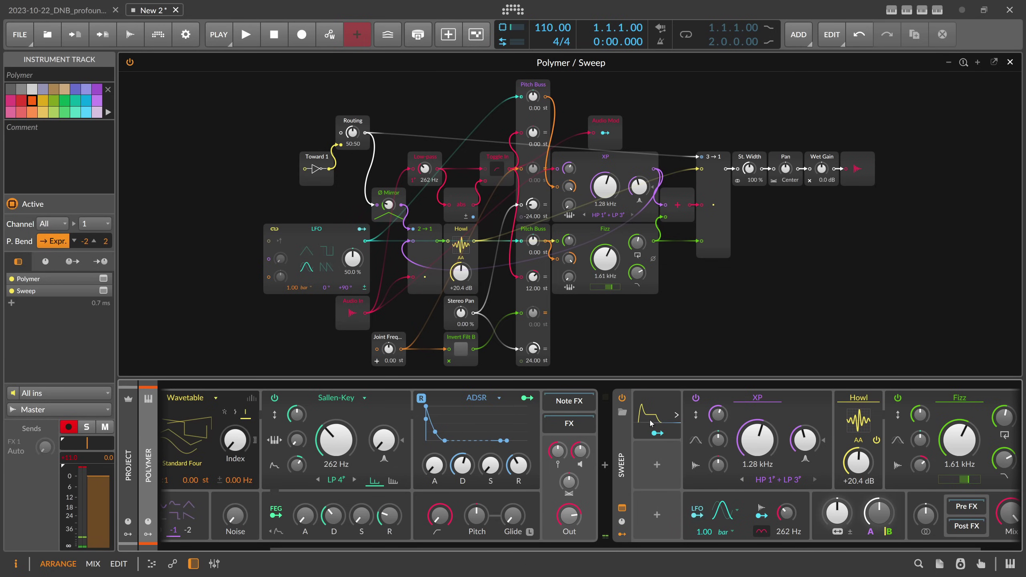
left_click(657, 416)
left_click(659, 418)
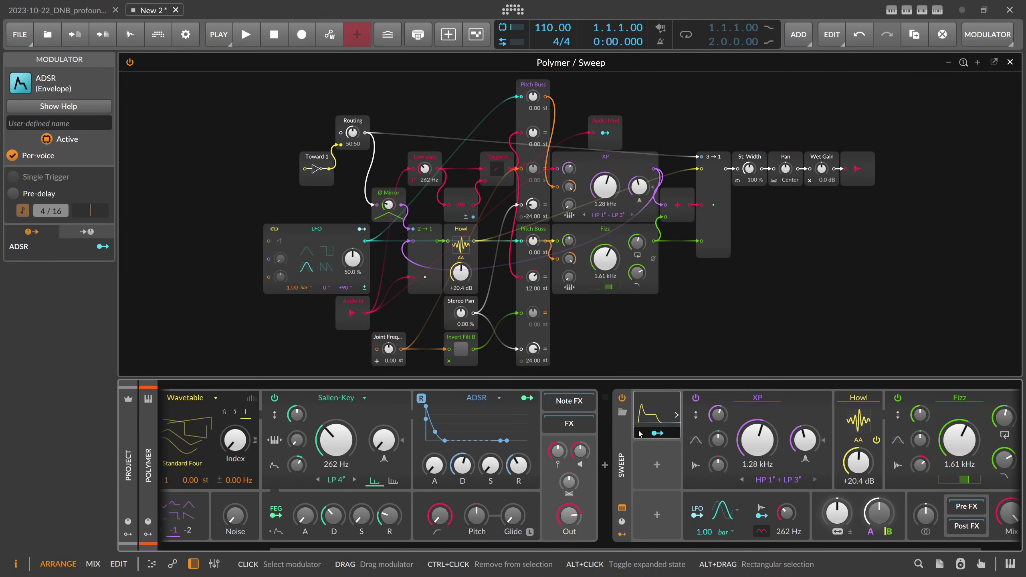
left_click(626, 441)
left_click(60, 343)
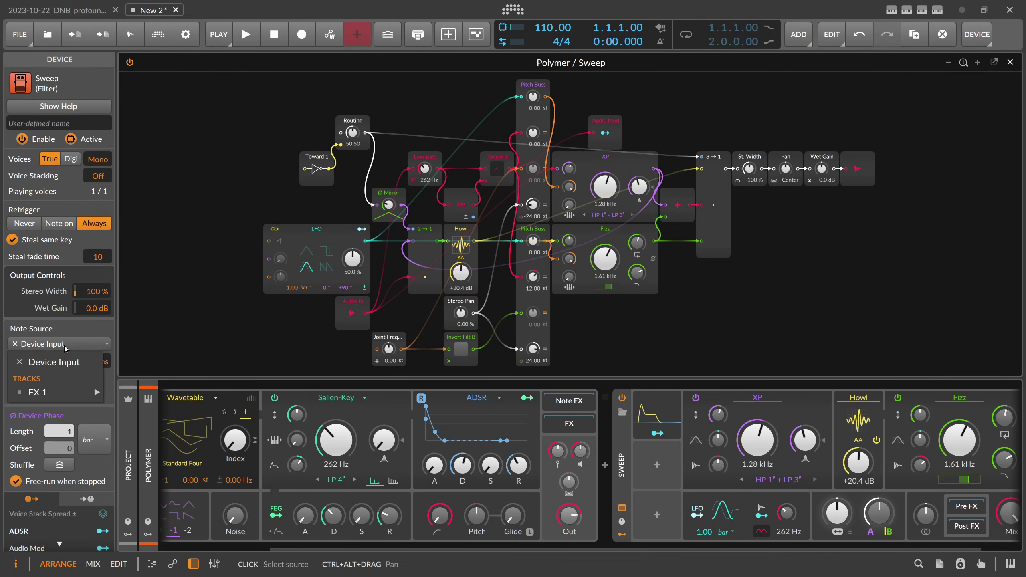
mouse_move(50, 394)
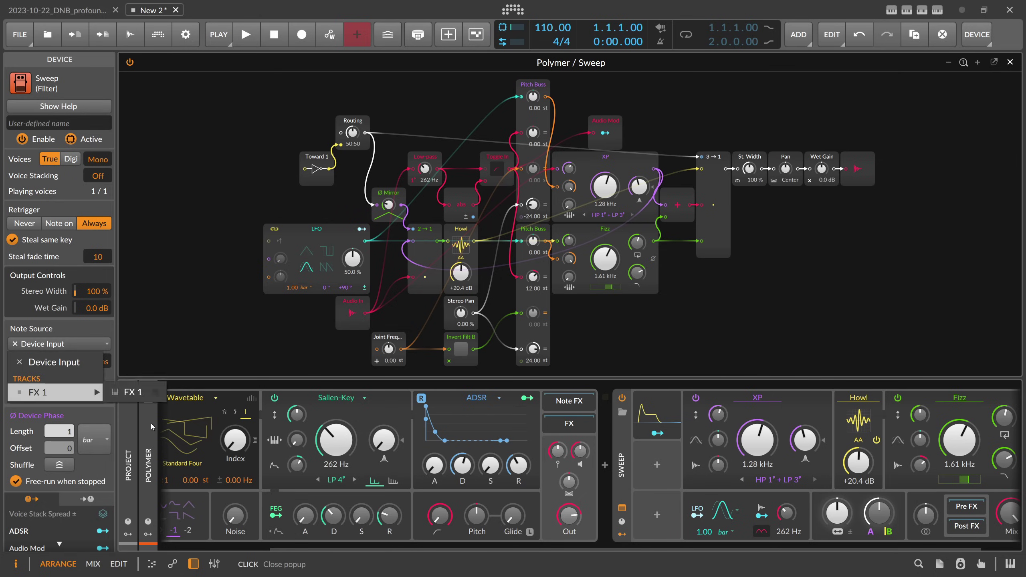
left_click(146, 471)
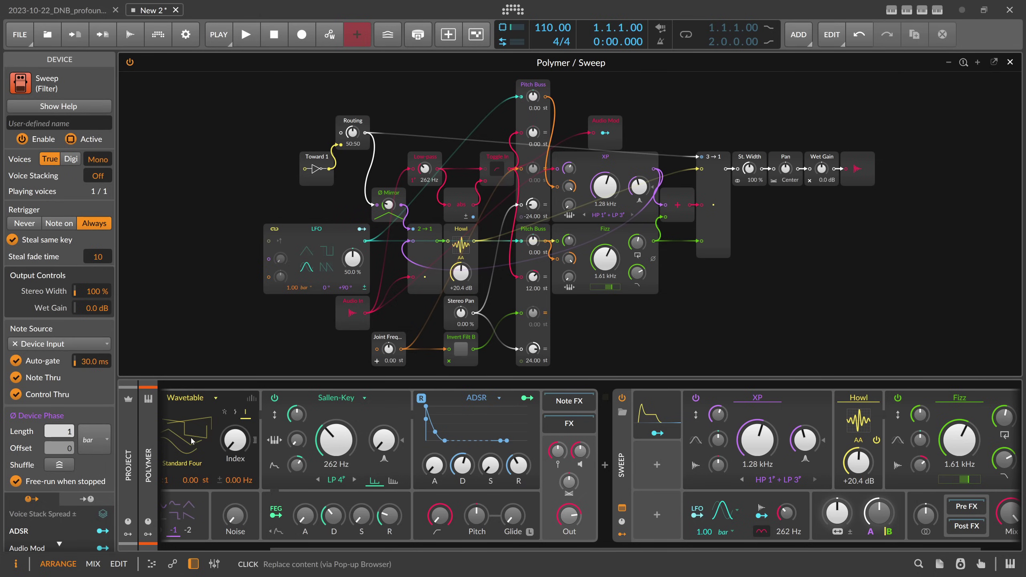
Set the Sweep device's note source to the FX 1 track.
left_click(621, 464)
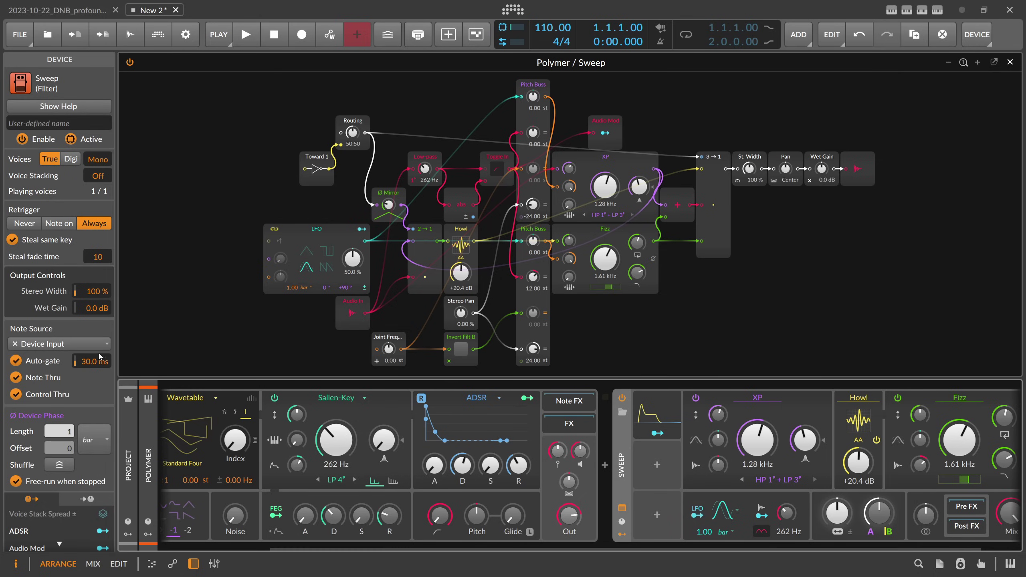
left_click(60, 343)
mouse_move(65, 390)
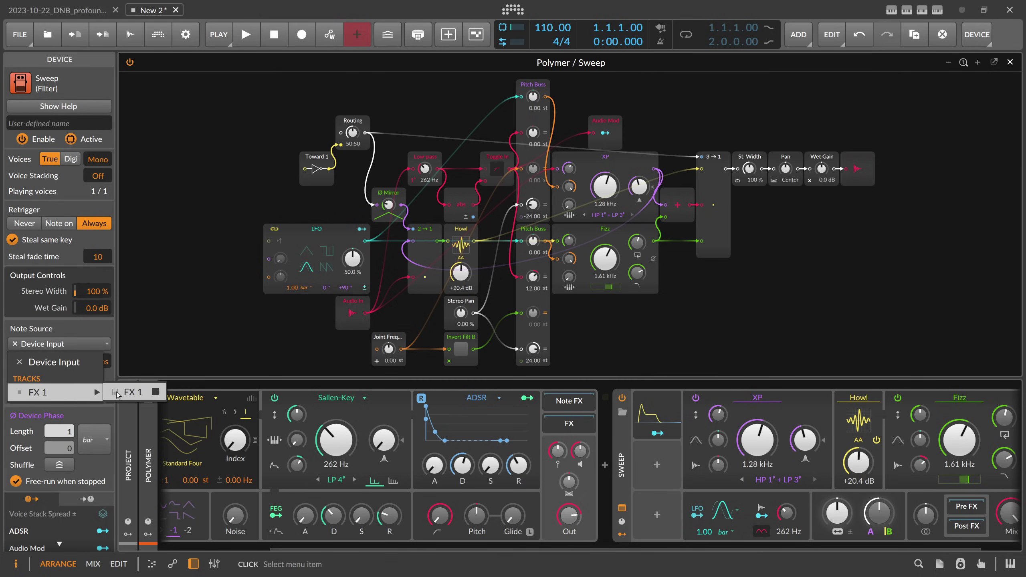
left_click(135, 392)
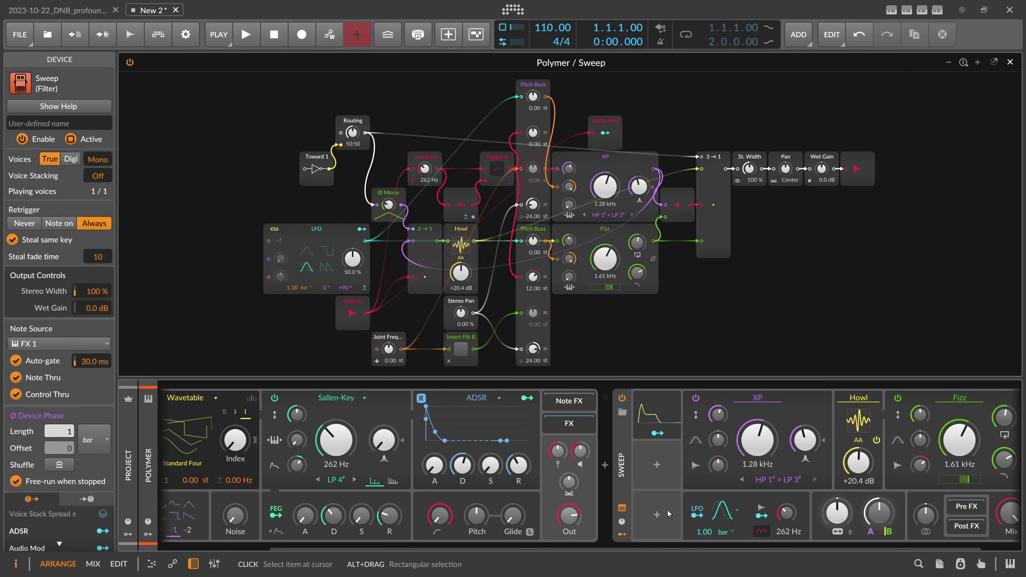
Add a Relative Keytrack modulator to the Sweep device's second modulator slot.
left_click(657, 467)
type("key")
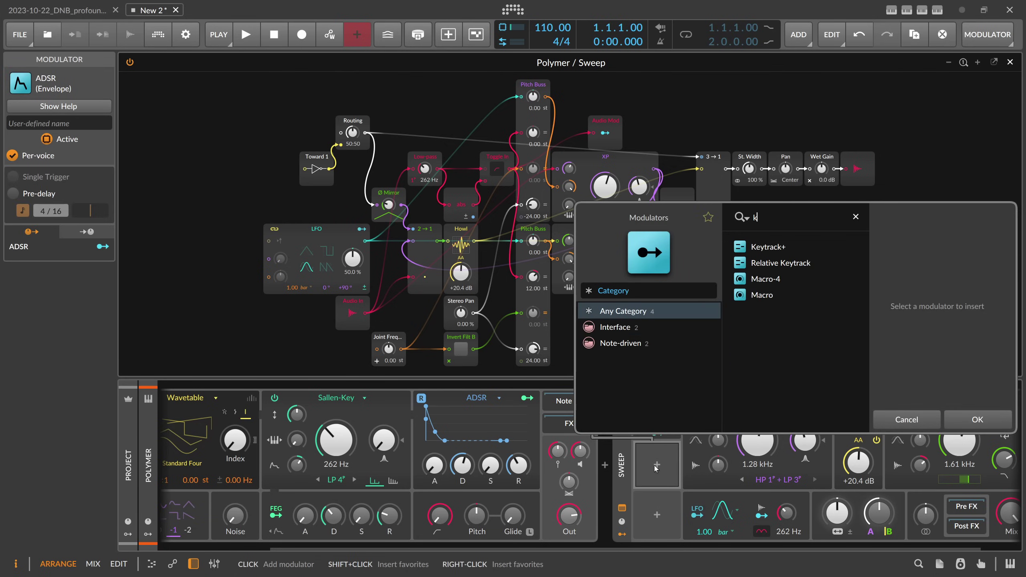
key("Down")
key("Down")
key("Return")
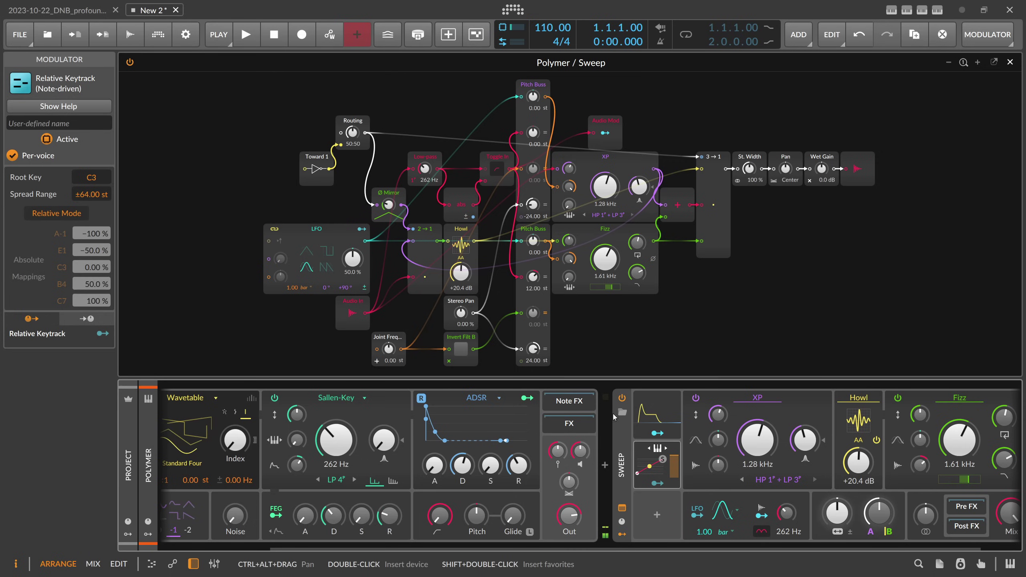
Return the Sweep device's note source to Device Input.
left_click(621, 457)
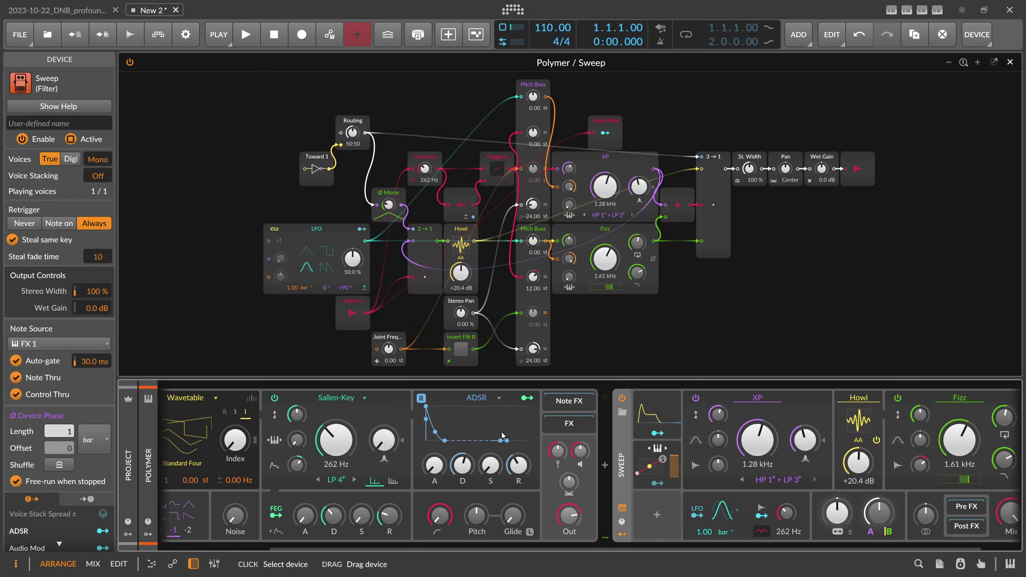
left_click(51, 344)
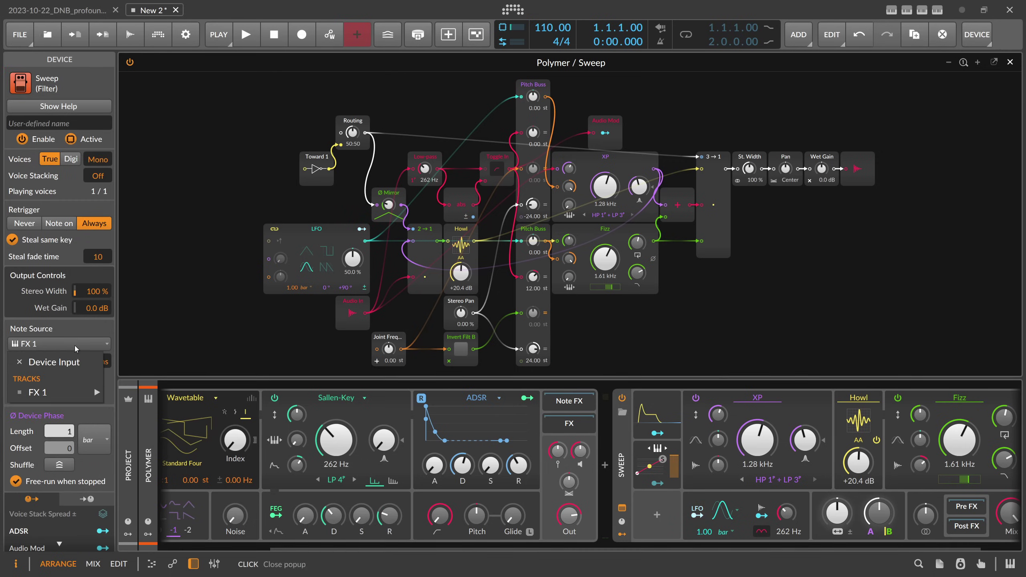
left_click(47, 364)
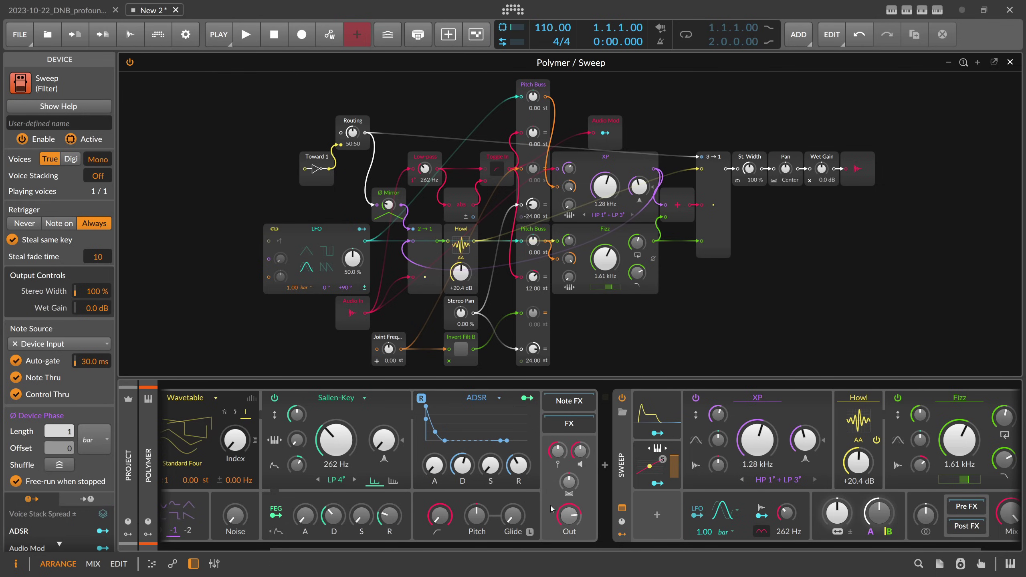
Disable the Sweep device and close its detailed patch view.
left_click(622, 398)
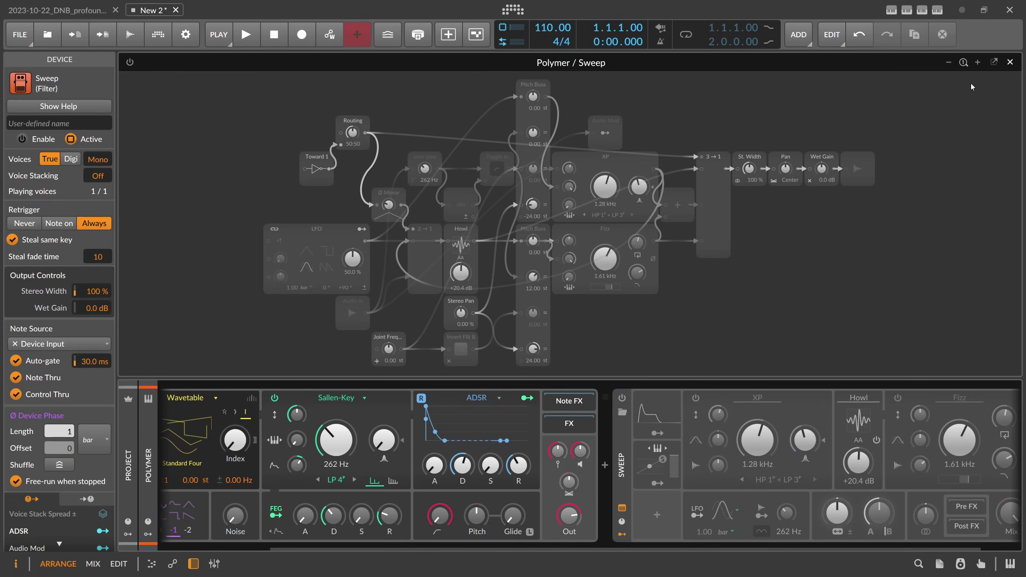
left_click(1012, 62)
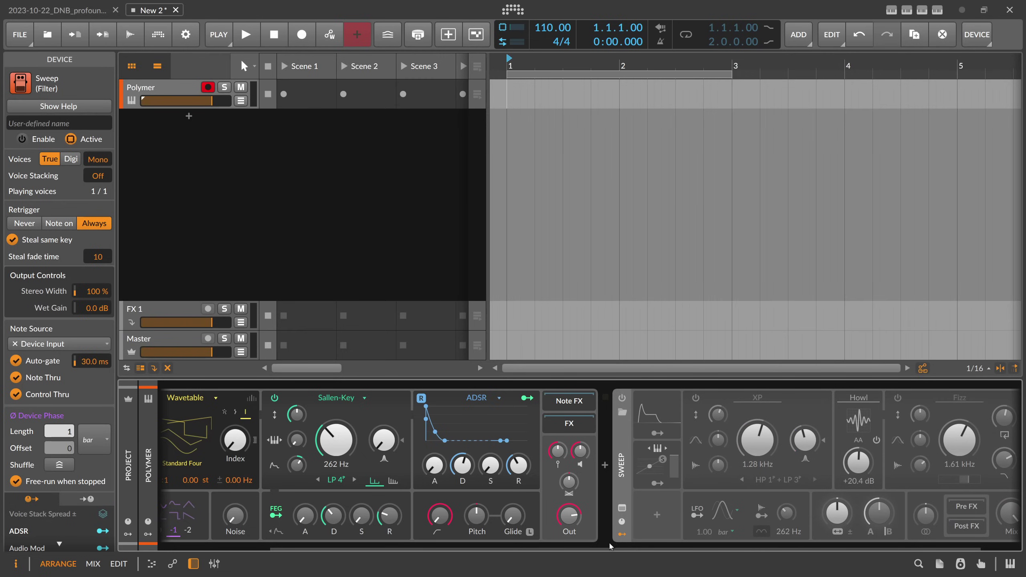
Turn Polymer's noise level fully up and set its Sallen-Key filter cutoff to 704 Hz.
scroll(566, 549, "left", 3)
scroll(567, 549, "left", 2)
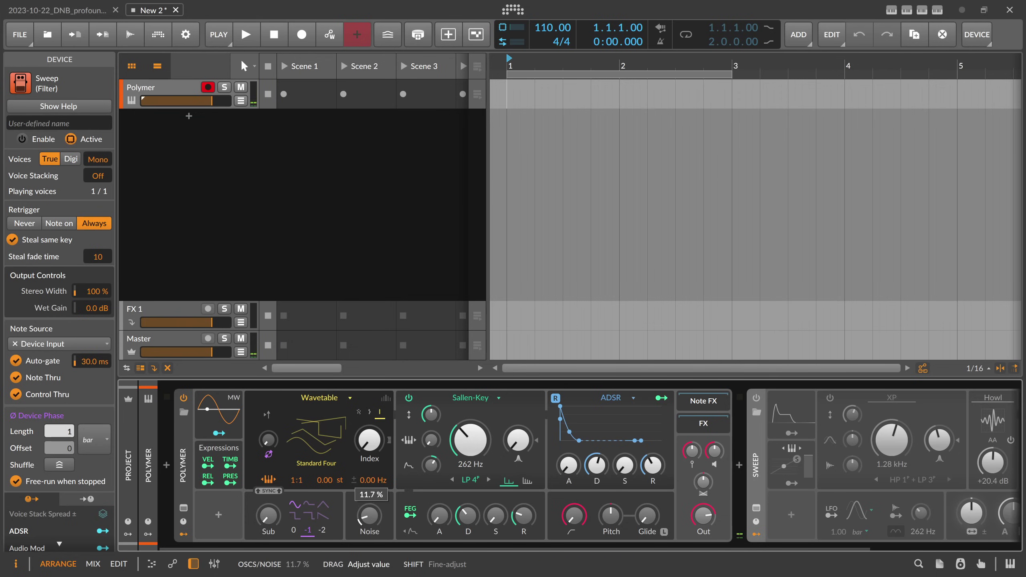
mouse_move(470, 440)
left_mouse_down()
mouse_move(470, 417)
mouse_move(470, 426)
left_mouse_up()
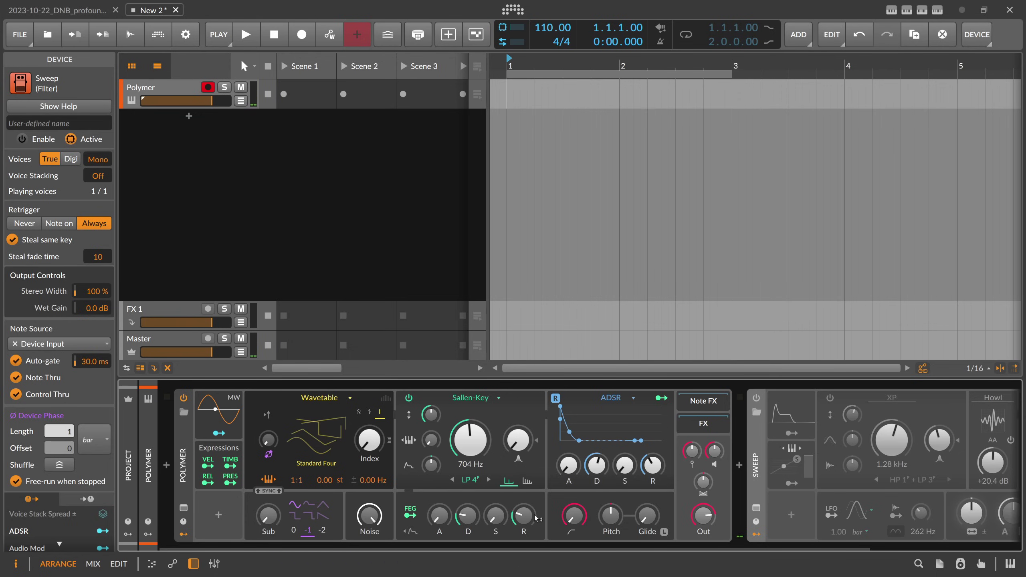
Shorten Polymer's amplitude envelope and adjust the filter envelope's decay and the Sallen-Key filter's modulation amounts.
left_click_drag(586, 483, 586, 502)
left_click_drag(468, 516, 468, 518)
left_click_drag(435, 471, 435, 449)
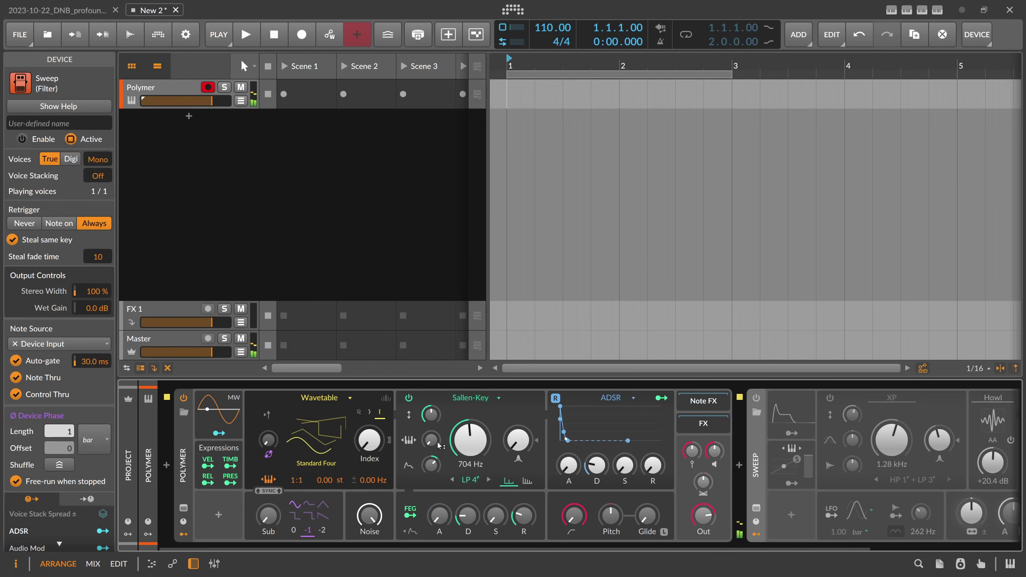
double_click(433, 466)
left_click_drag(433, 466, 433, 447)
Re-enable the Sweep device after Polymer in the device chain.
left_click_drag(410, 549, 513, 548)
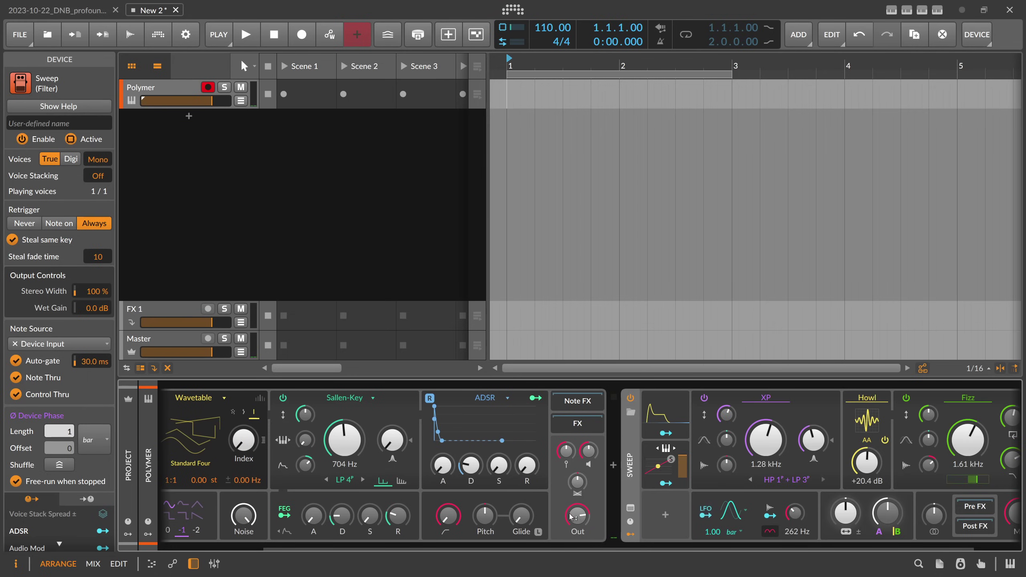
left_click(631, 399)
scroll(643, 465, "down", 2)
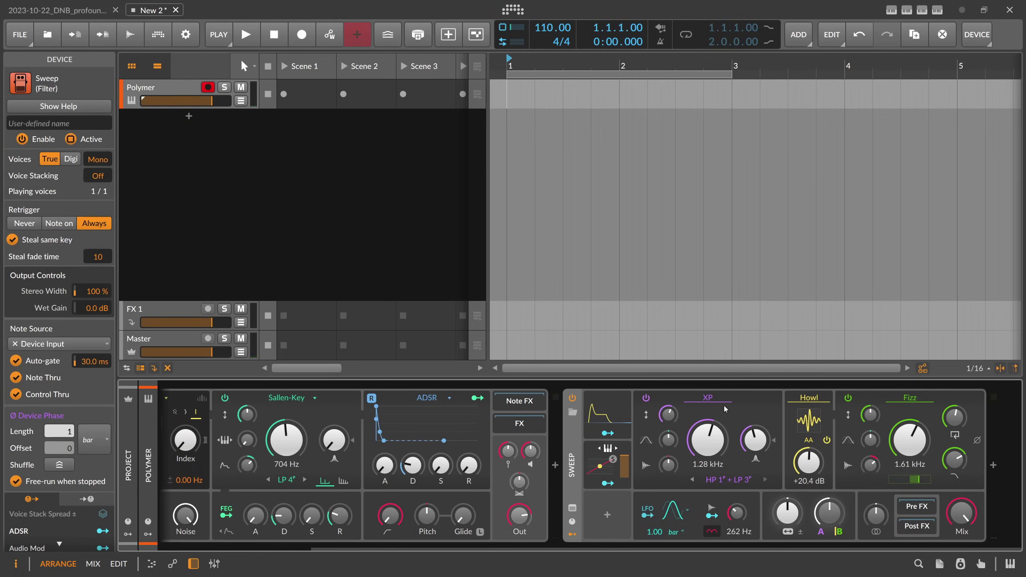
Set Sweep's XP filter to Low-pass 4 with a 33.5 kHz cutoff and minimum resonance, and set the filter routing to A→B.
left_click(714, 399)
left_click(701, 481)
left_click(732, 480)
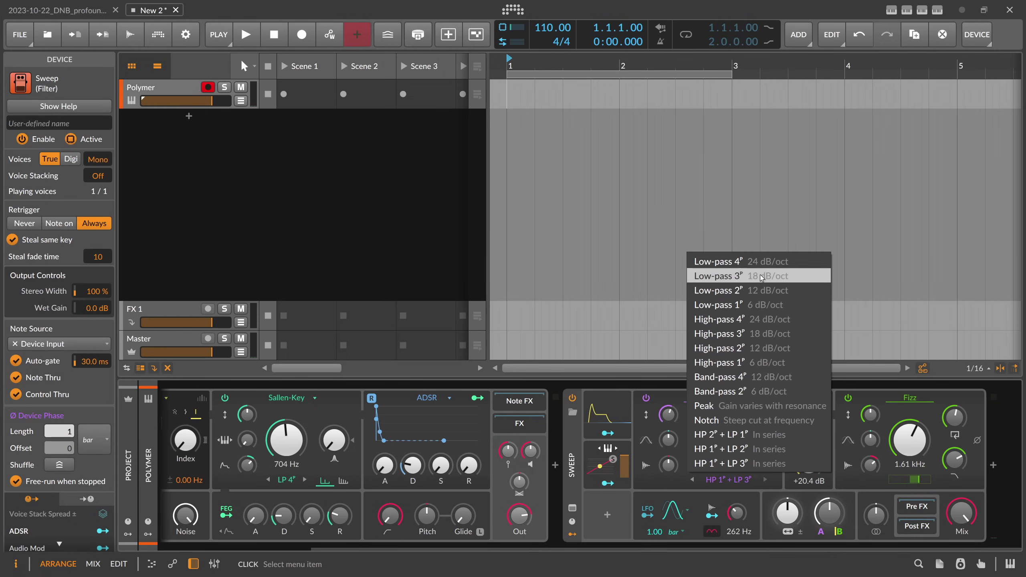
left_click(723, 261)
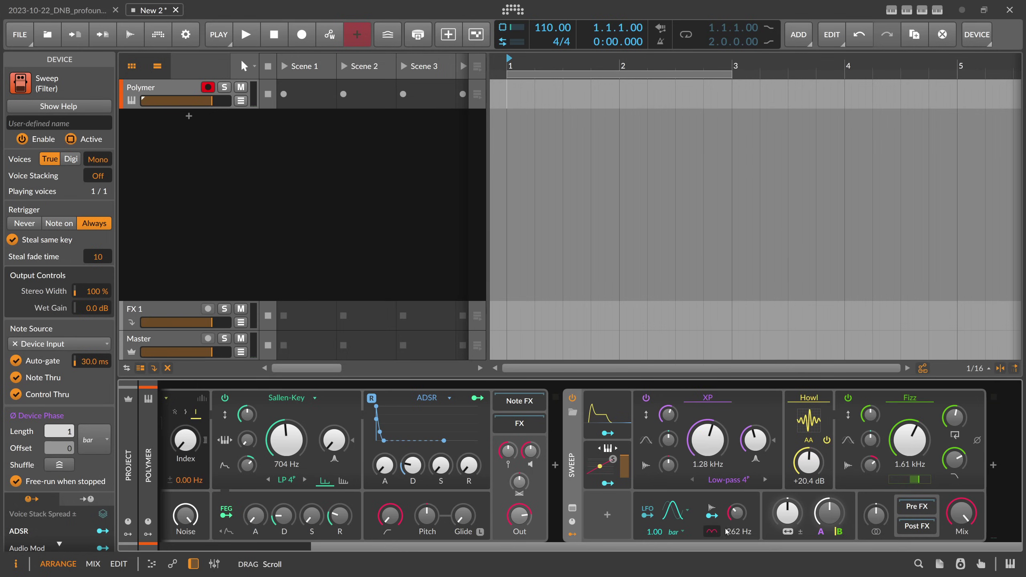
left_click_drag(708, 439, 708, 412)
left_click_drag(755, 440, 755, 469)
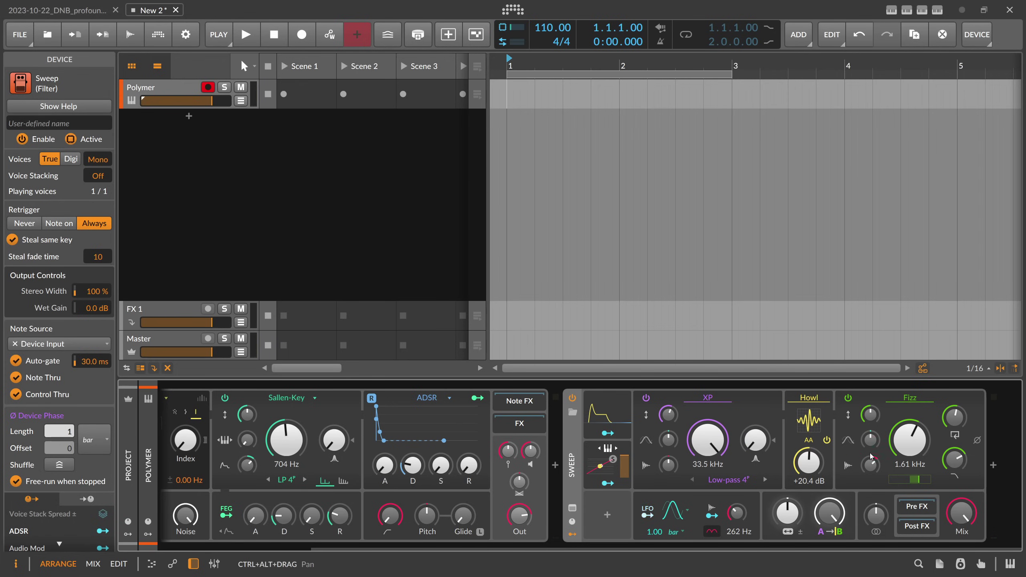
Replace Sweep's Fizz filter with the SVF filter.
left_click(904, 400)
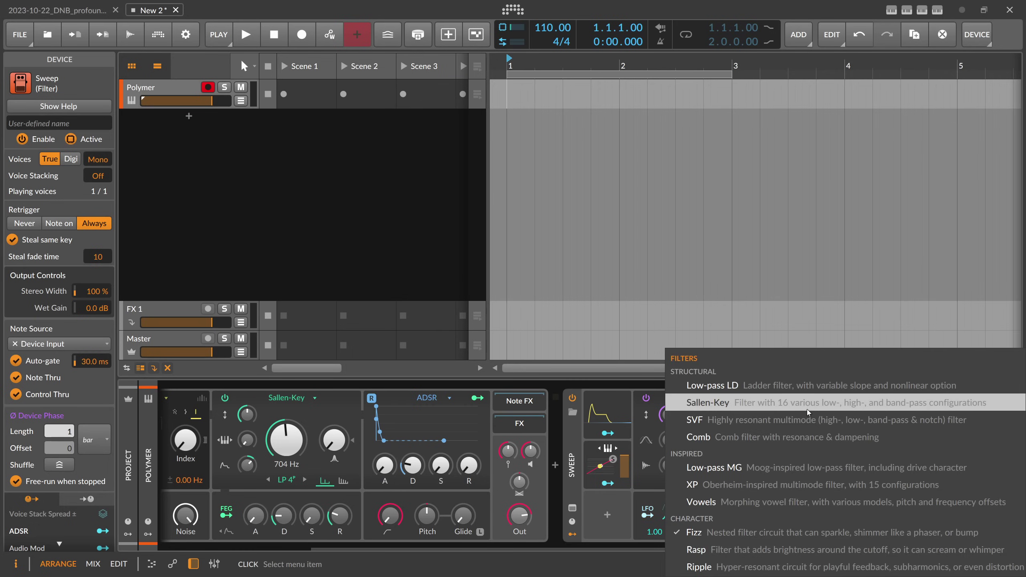
left_click(778, 422)
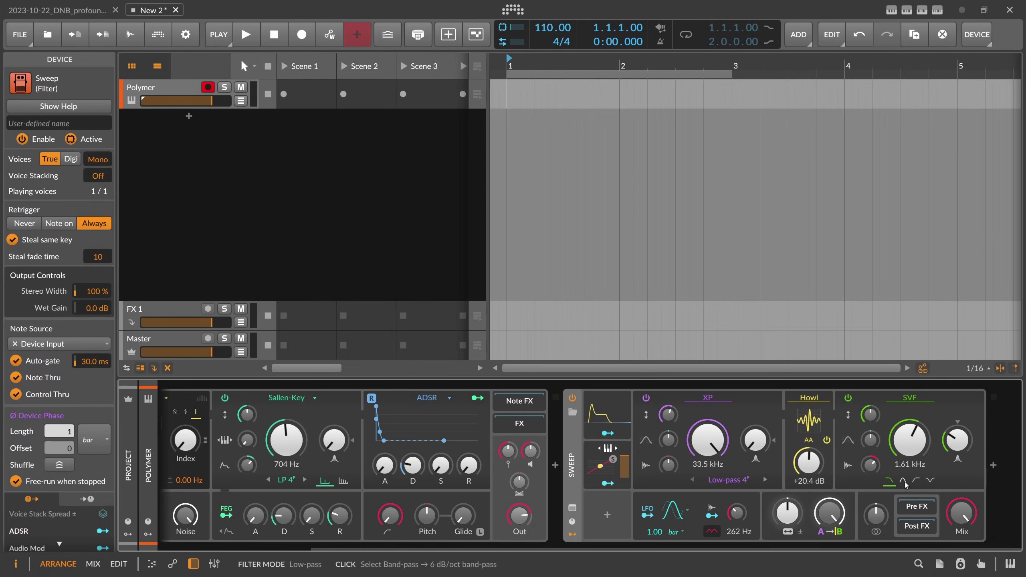
Set Sweep's SVF filter to band-pass with a 262 Hz cutoff, raise its resonance, and shorten Polymer's amplitude envelope.
left_click(904, 480)
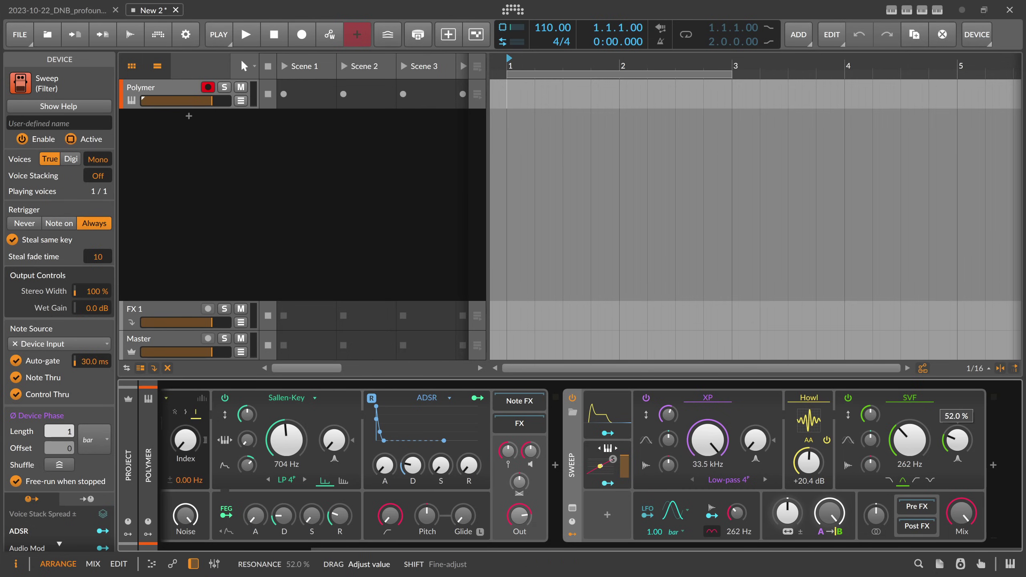
left_click_drag(956, 441, 954, 445)
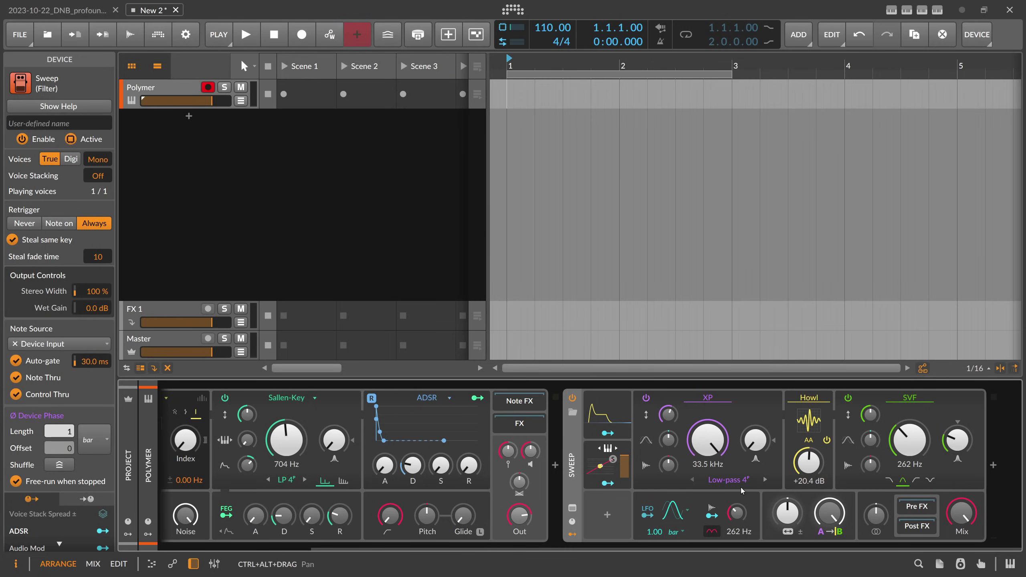
left_click_drag(958, 440, 957, 411)
left_click_drag(383, 440, 380, 440)
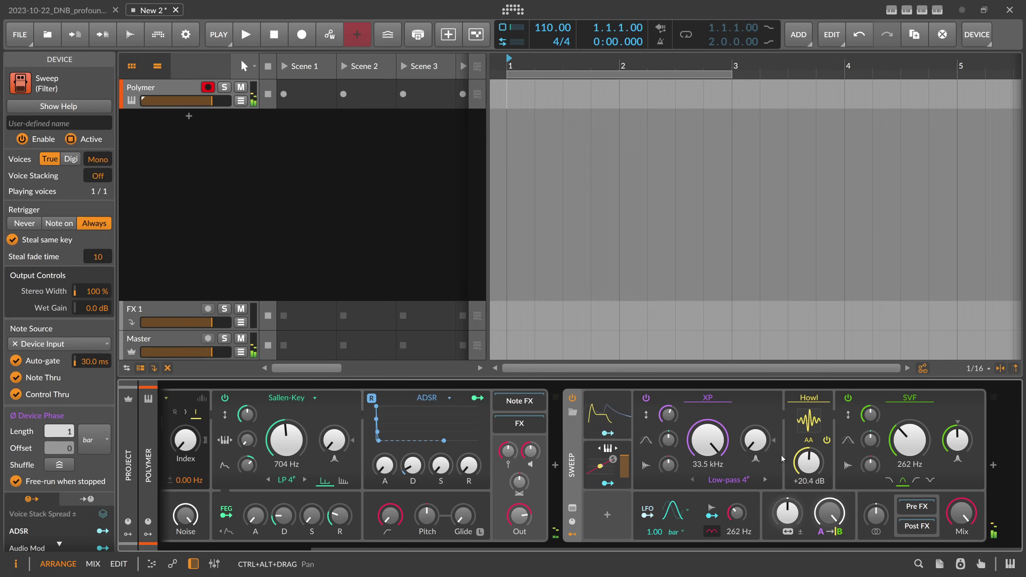
Map Sweep's Relative Keytrack modulator to the SVF filter's cutoff with an amount of 64.00.
left_click(602, 483)
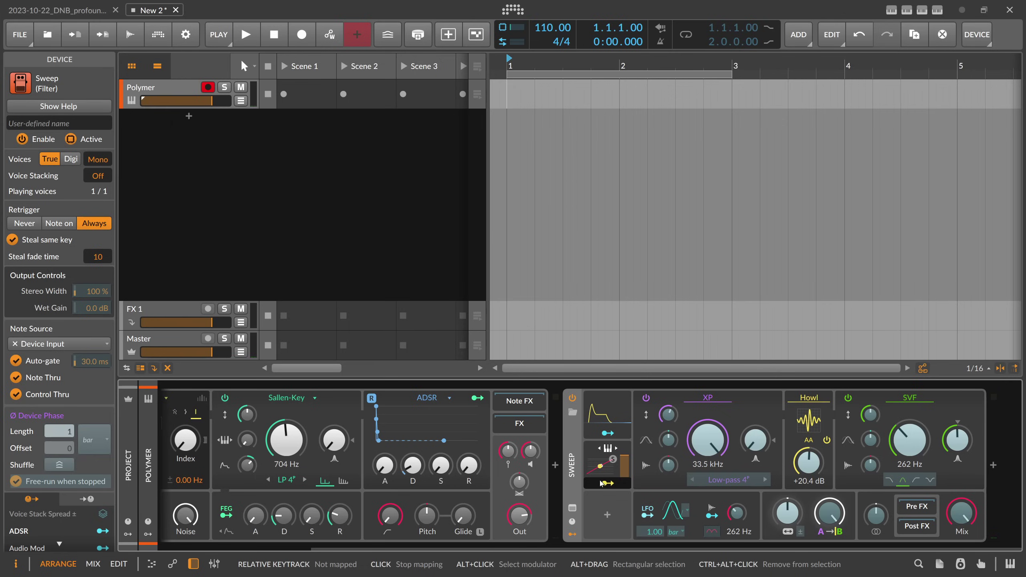
left_click(592, 451)
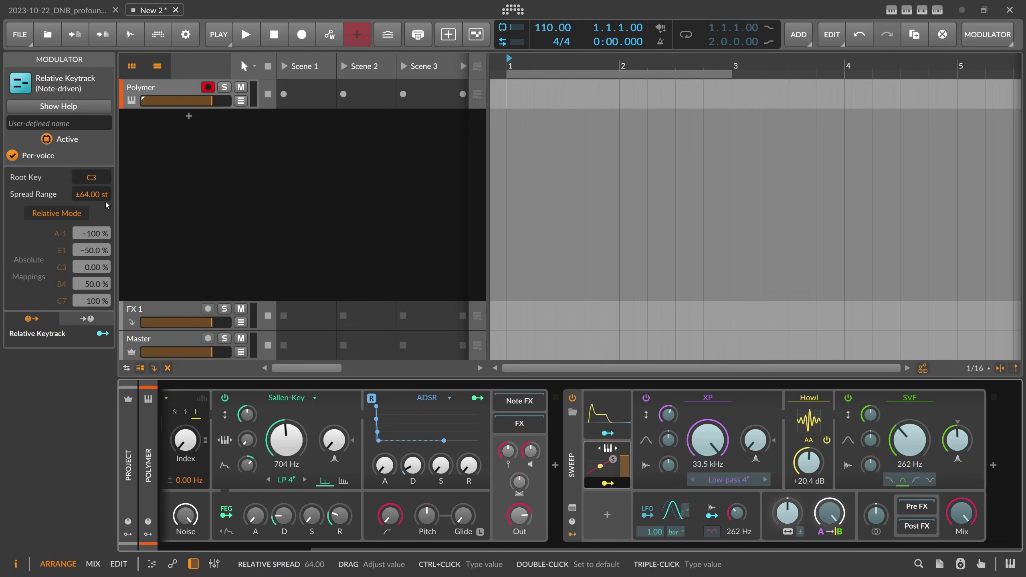
left_click_drag(907, 438, 906, 415)
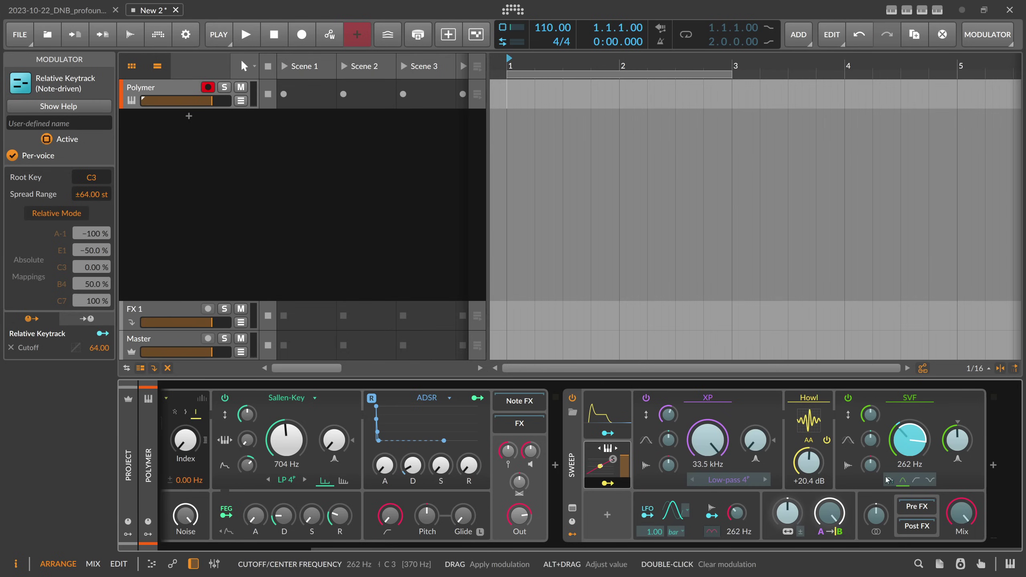
left_click(620, 487)
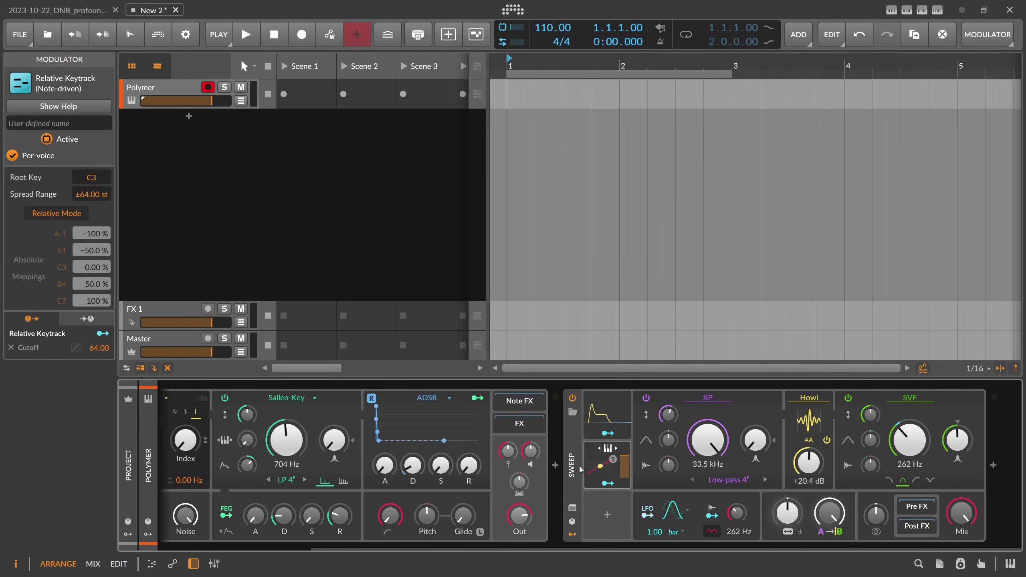
Examine Sweep's internal signal routing in the expanded device view and close the view.
left_click(572, 508)
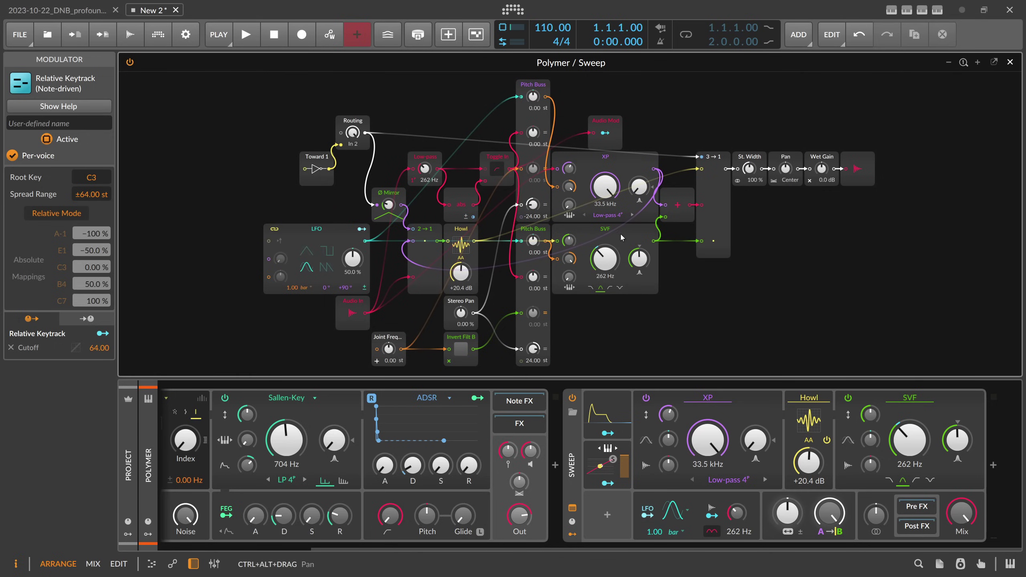
left_click(608, 232)
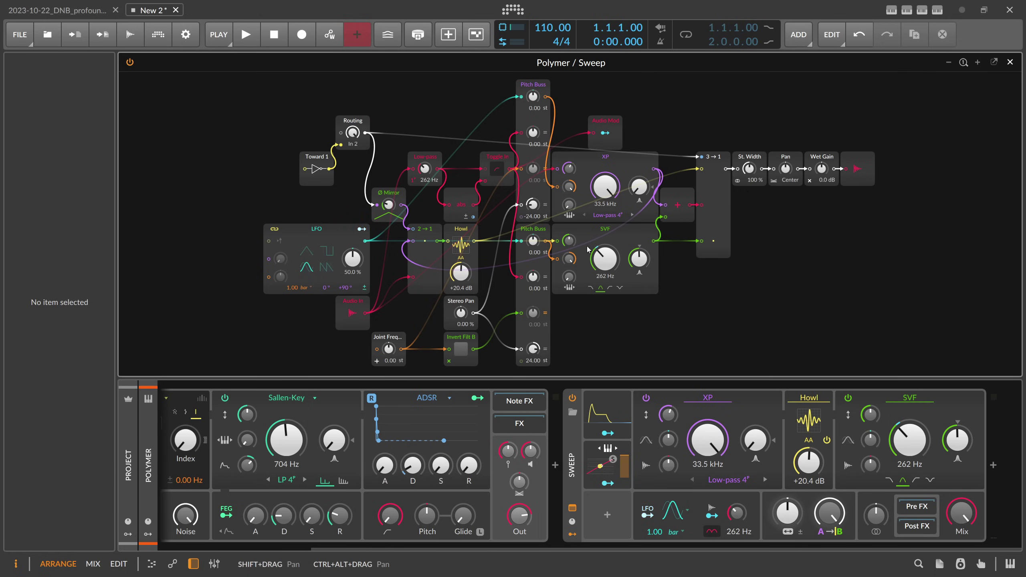
left_click(1010, 61)
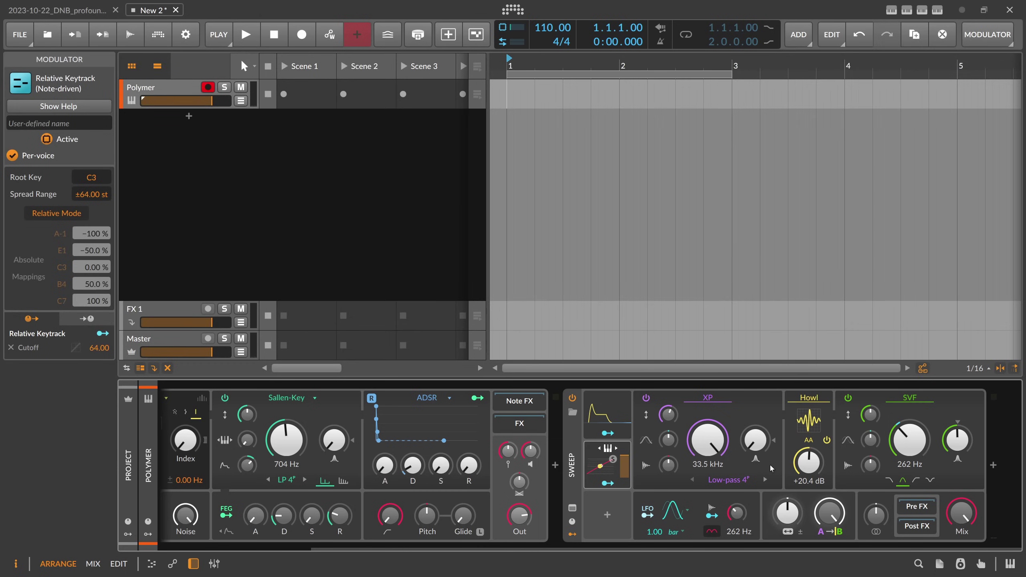
Check how the Relative Keytrack mapping moves the SVF cutoff while playing notes.
left_click(607, 482)
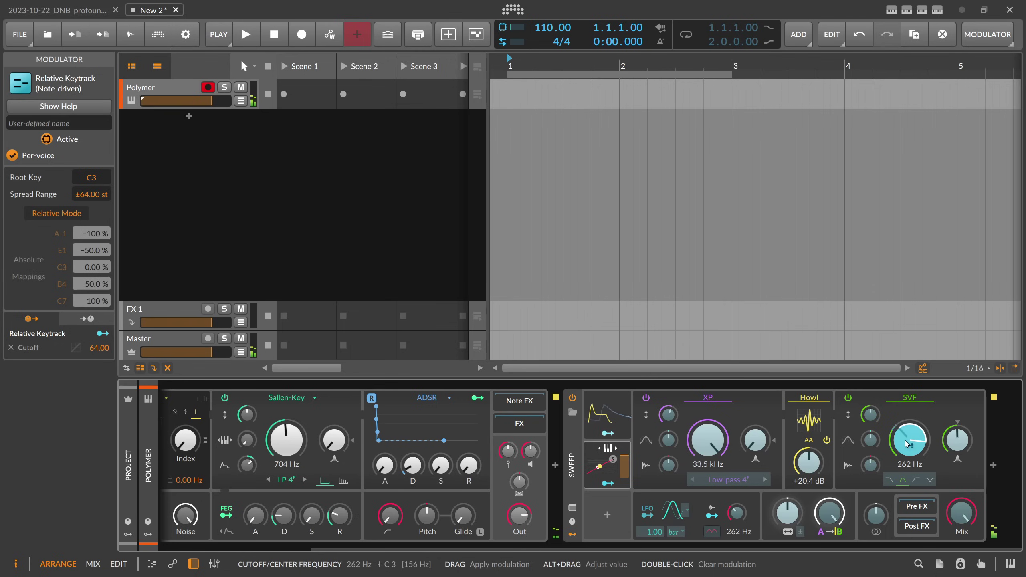
left_click(619, 484)
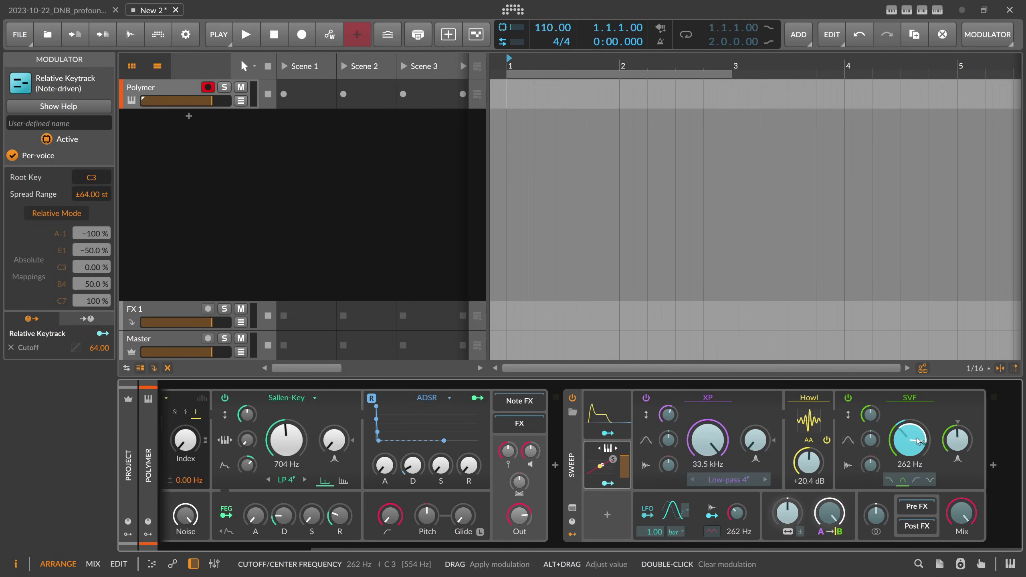
left_click(608, 484)
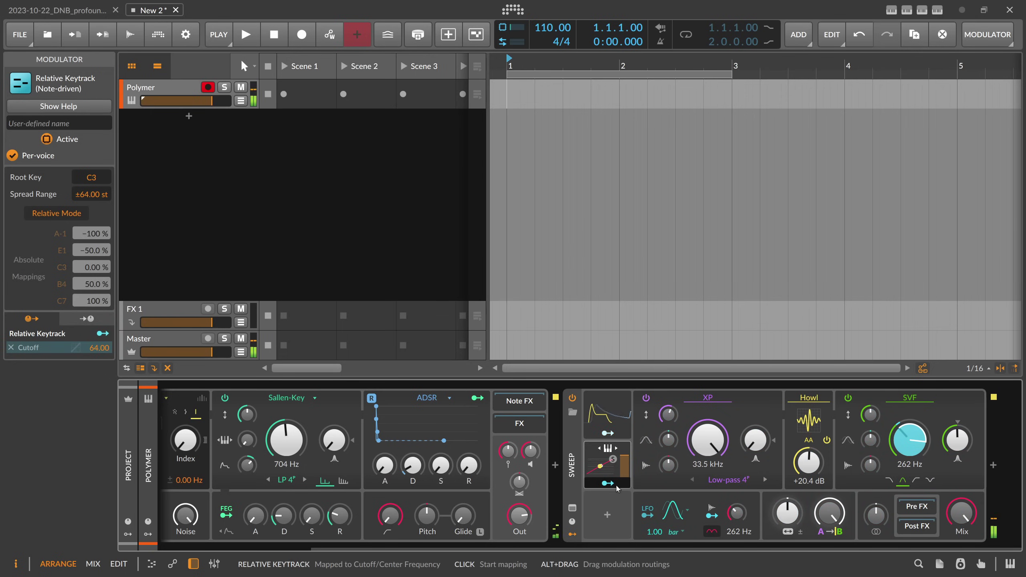
left_click_drag(957, 441, 953, 446)
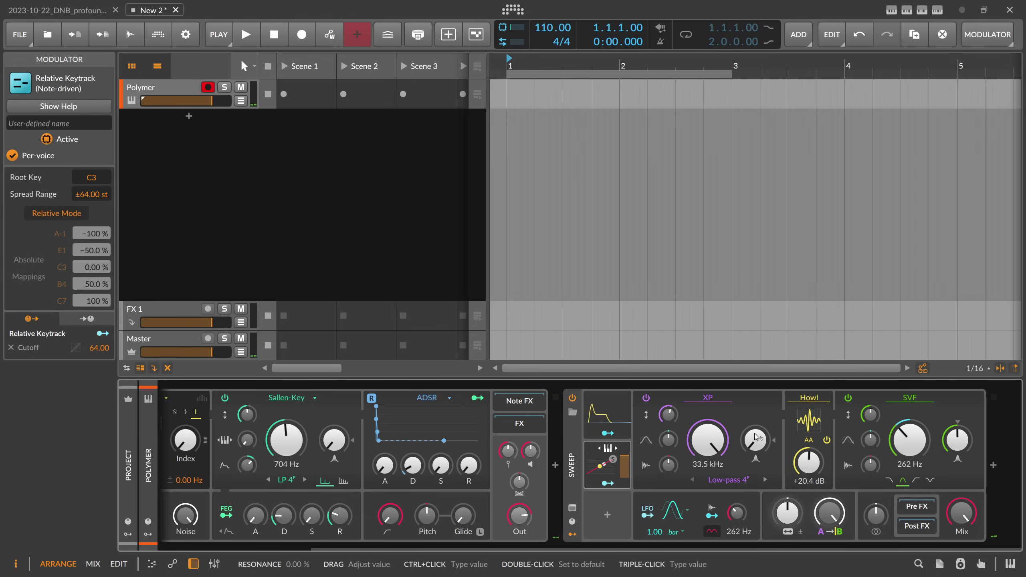
Set the Sweep device's number of voices to 12.
left_click(572, 456)
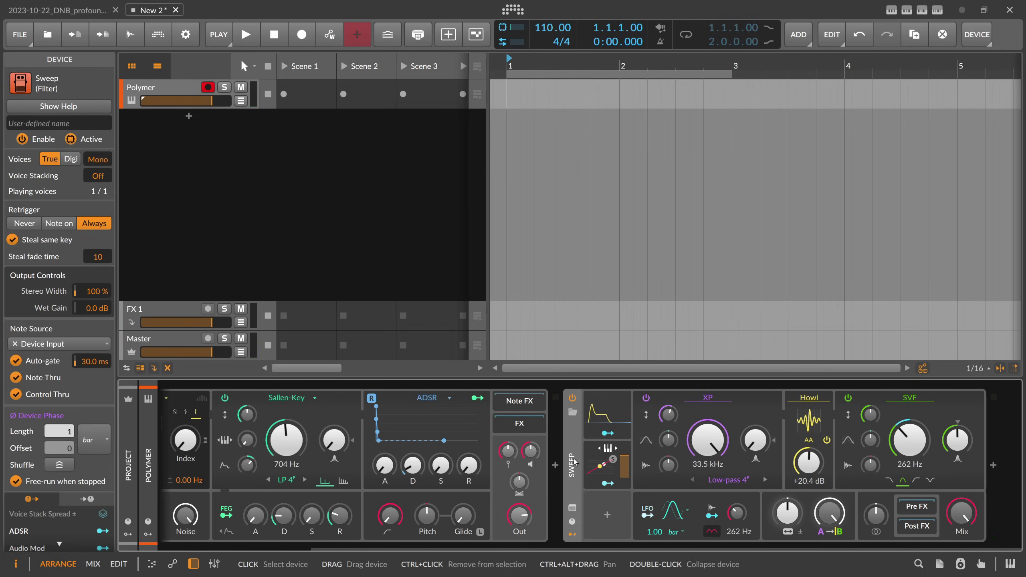
left_click(100, 162)
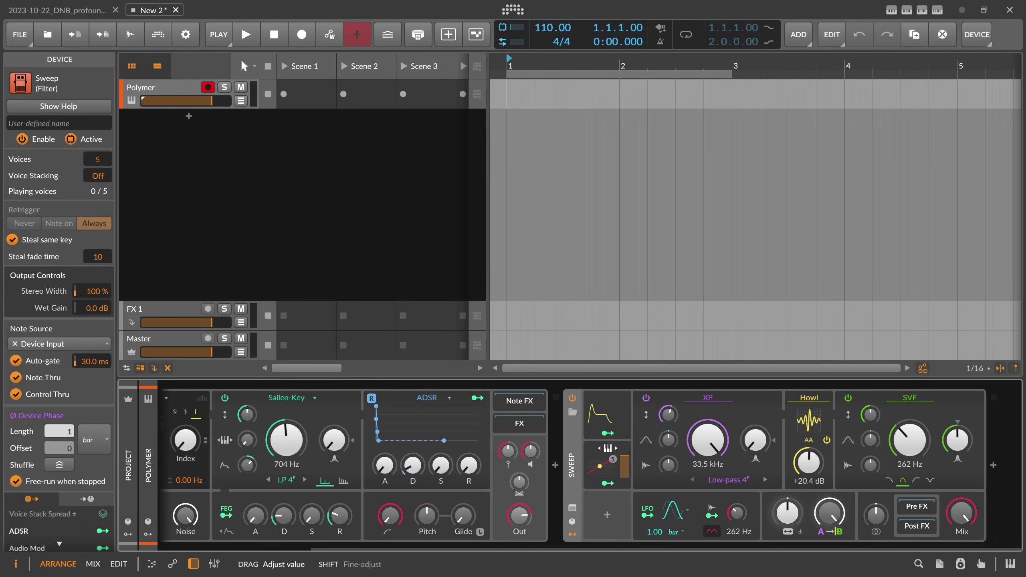
left_click_drag(97, 162, 93, 161)
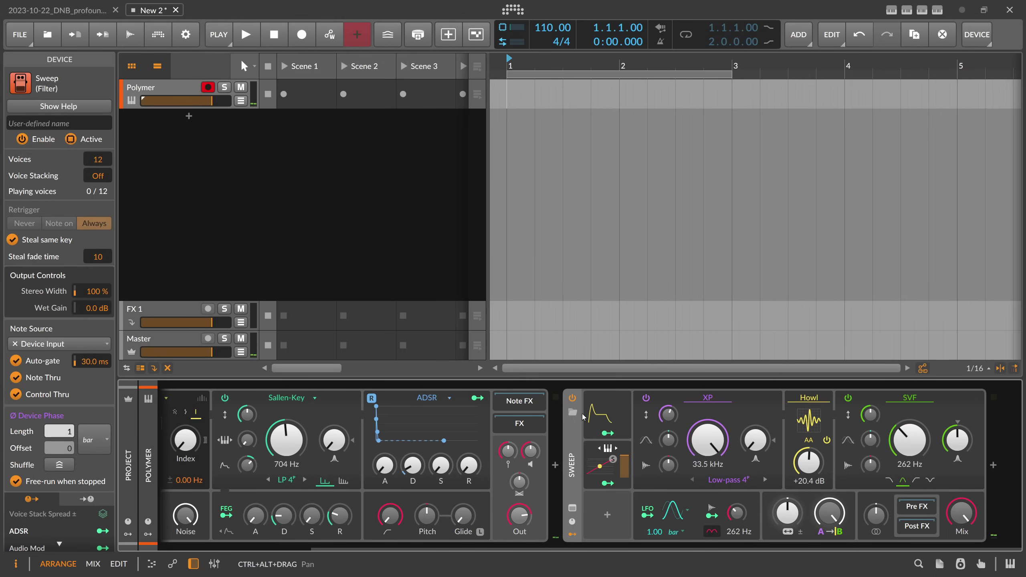
Insert a Resonator Bank between Polymer and Sweep to inspect its keyboard tracking, and delete it again.
left_click(556, 465)
type("reson")
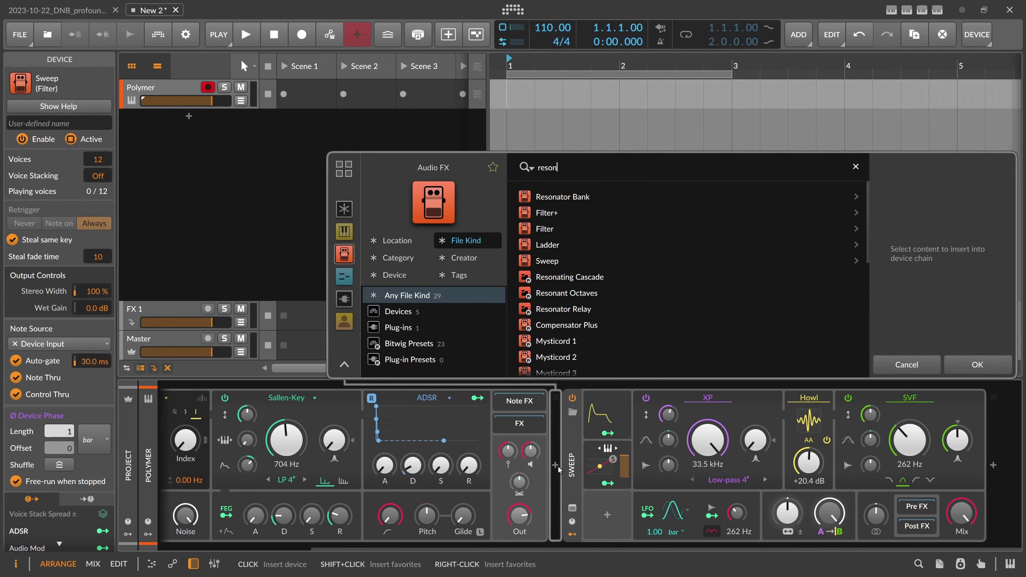
key("Return")
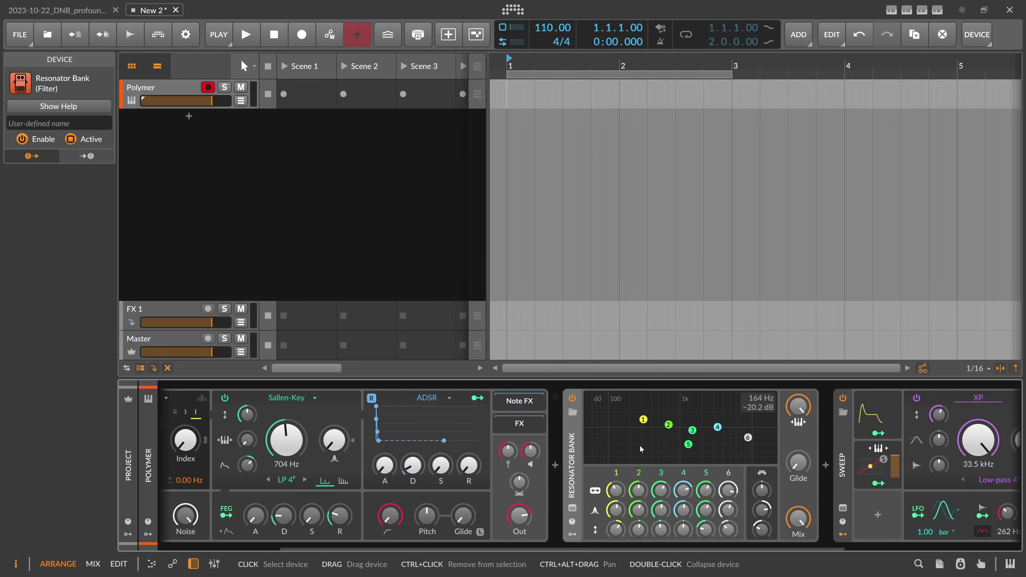
left_click_drag(794, 421, 794, 414)
left_click(794, 420)
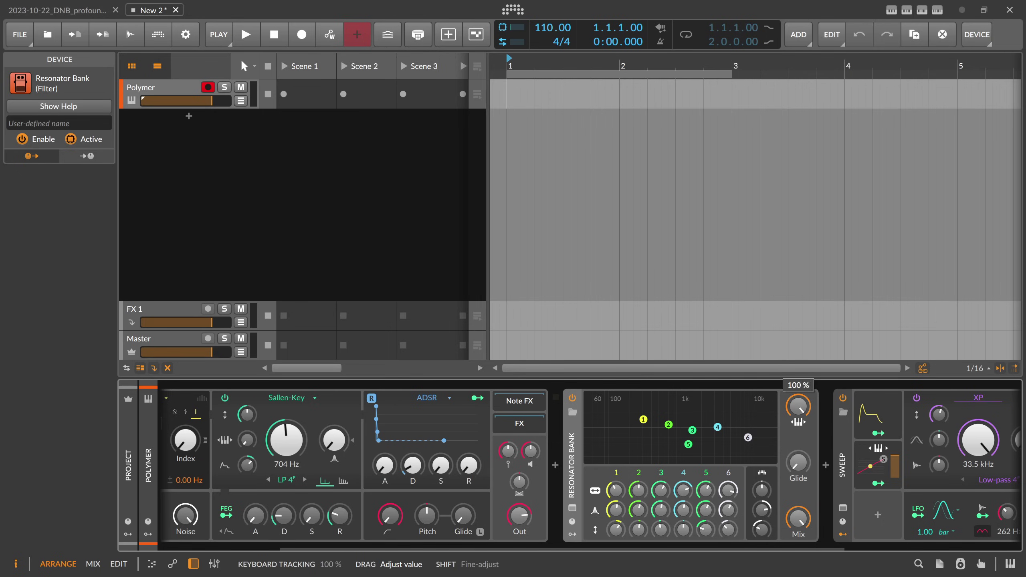
left_click(798, 410)
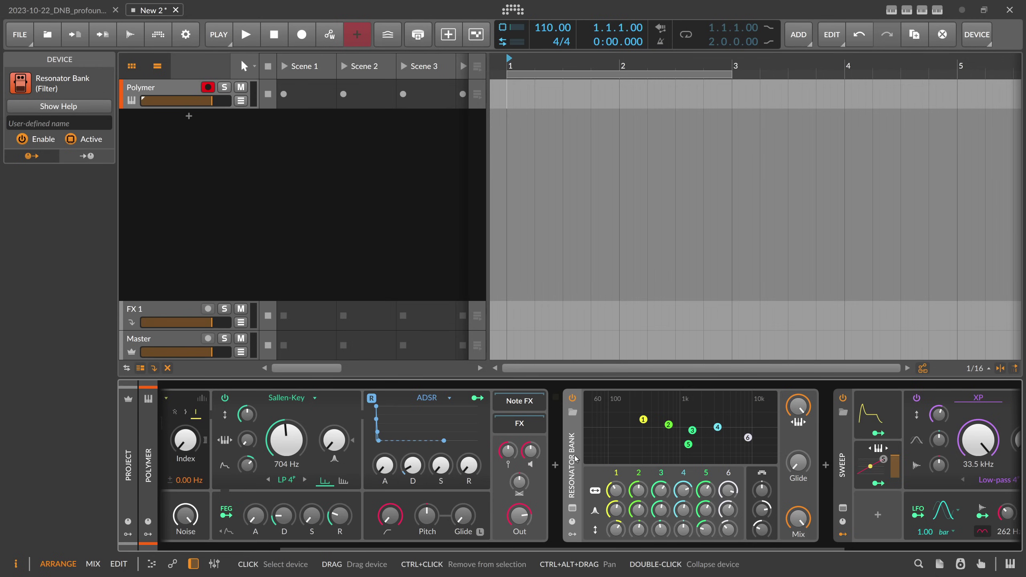
key("Delete")
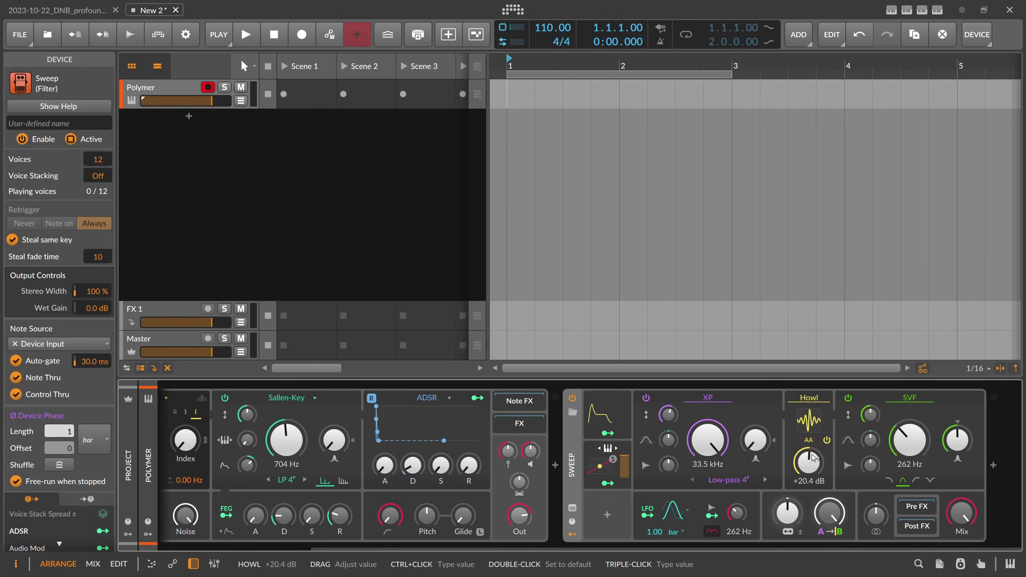
Set Sweep's Howl drive to +32.1 dB and Polymer's Sallen-Key cutoff to 4.78 kHz, adjusting Polymer's amplitude envelope.
mouse_move(812, 454)
left_mouse_down()
mouse_move(812, 476)
mouse_move(809, 385)
mouse_move(809, 436)
left_mouse_up()
left_click_drag(808, 462, 809, 455)
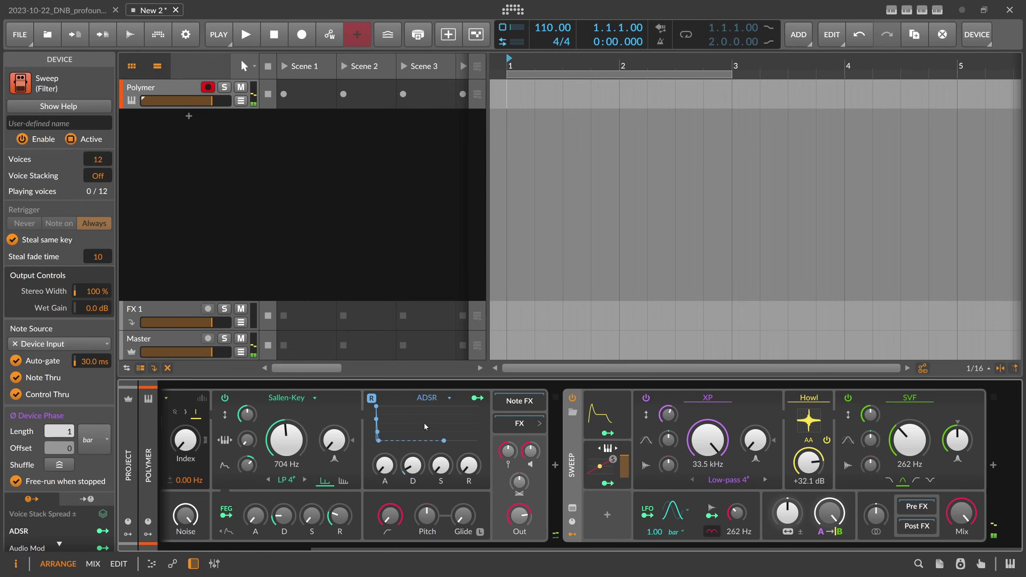
left_click_drag(302, 437, 302, 421)
left_click_drag(413, 466, 412, 462)
Set the XP filter's cutoff to 299 Hz and give Sweep's ADSR modulator a short decay with zero sustain.
double_click(706, 447)
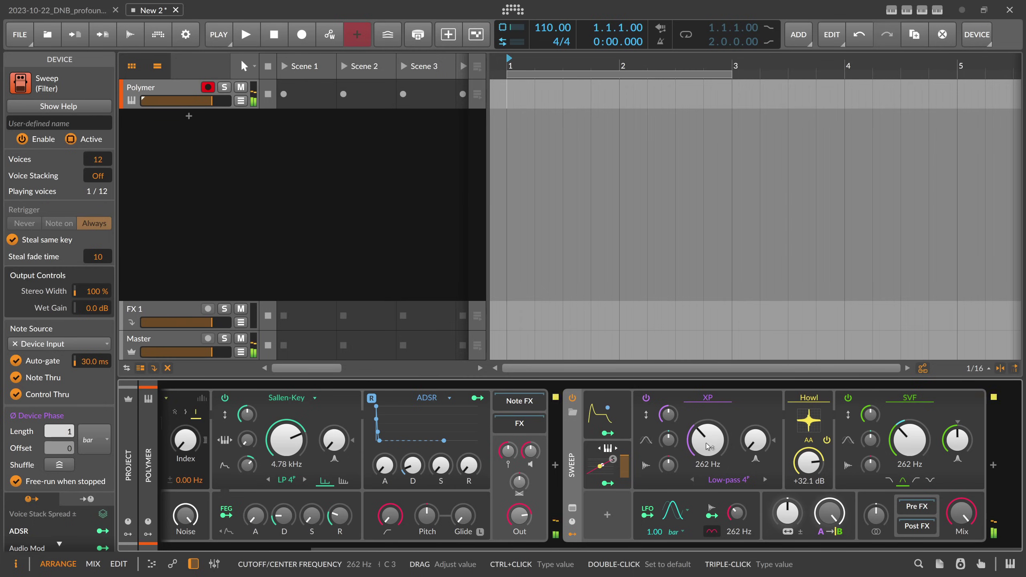
left_click_drag(707, 444, 703, 441)
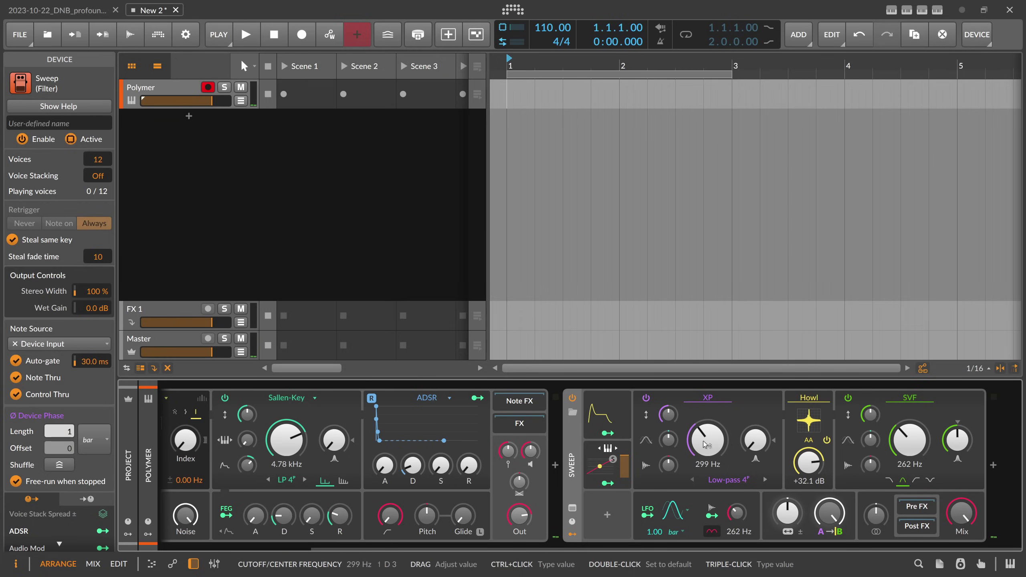
left_click(604, 417)
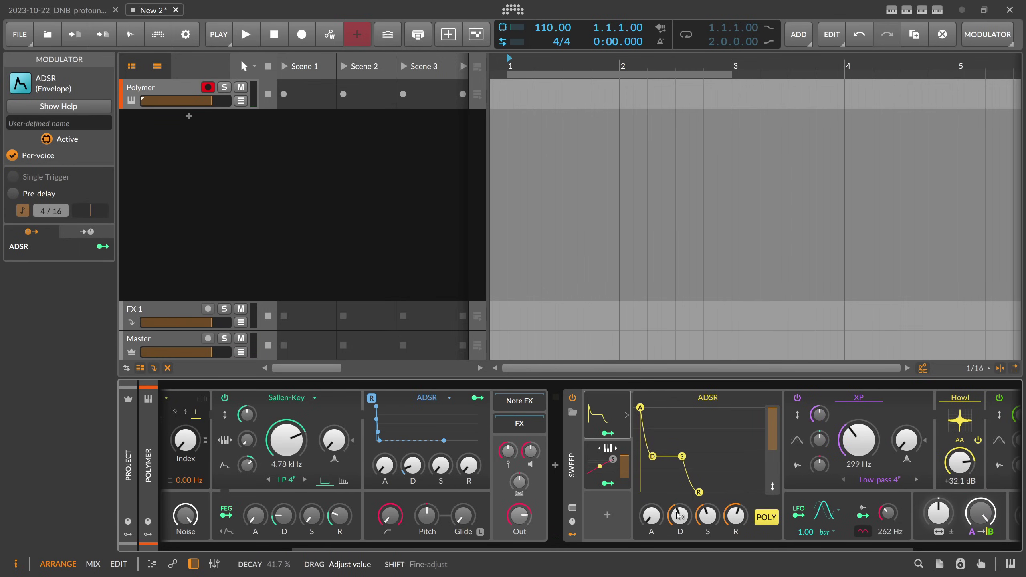
left_click_drag(708, 517, 680, 522)
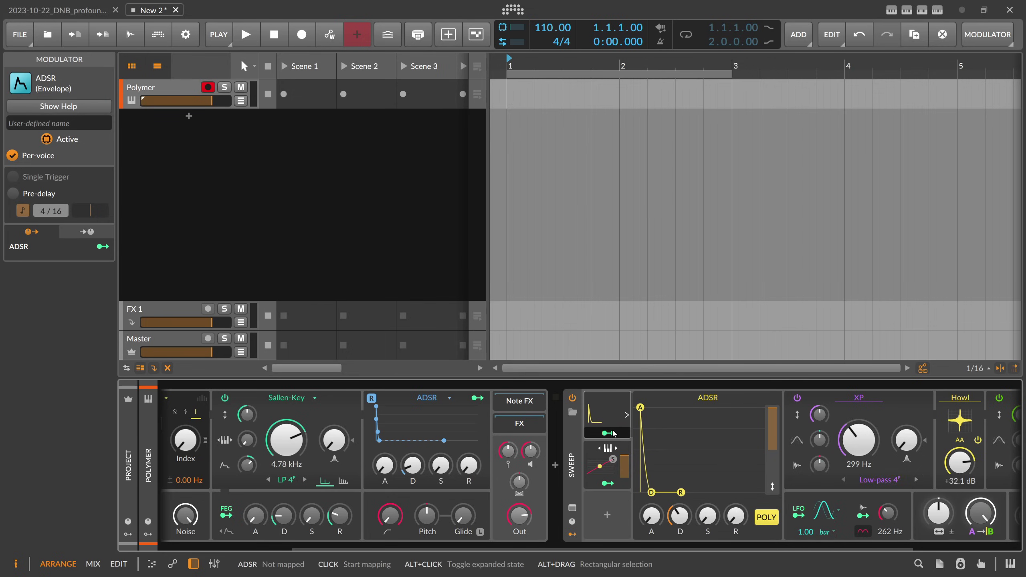
Map Sweep's ADSR modulator to the XP filter's cutoff by 34.00 and its resonance by 0.979.
left_click(613, 433)
mouse_move(859, 440)
left_mouse_down()
mouse_move(859, 423)
mouse_move(909, 425)
mouse_move(858, 441)
left_mouse_up()
left_click(608, 433)
left_click_drag(611, 547, 727, 539)
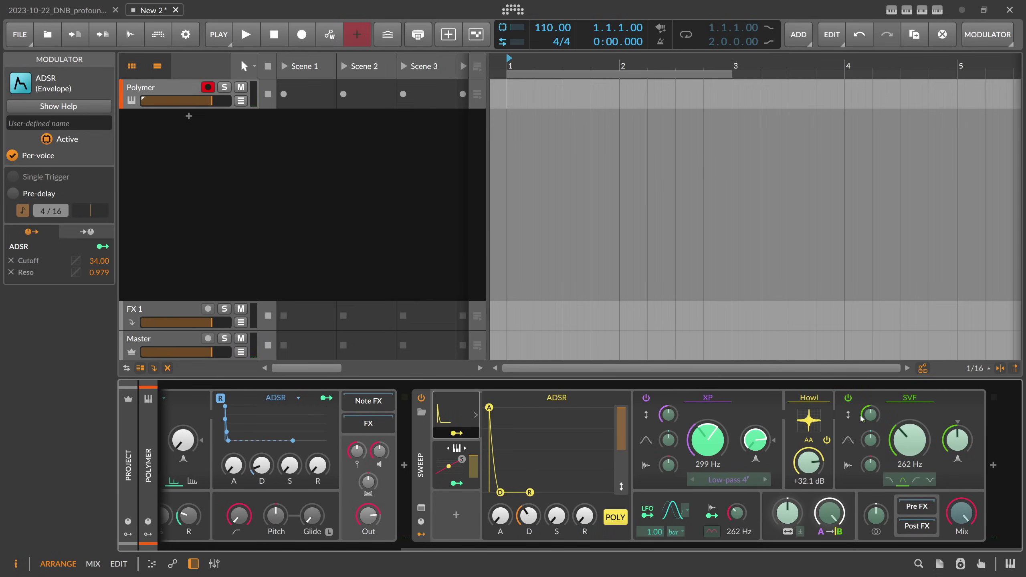
left_click(465, 434)
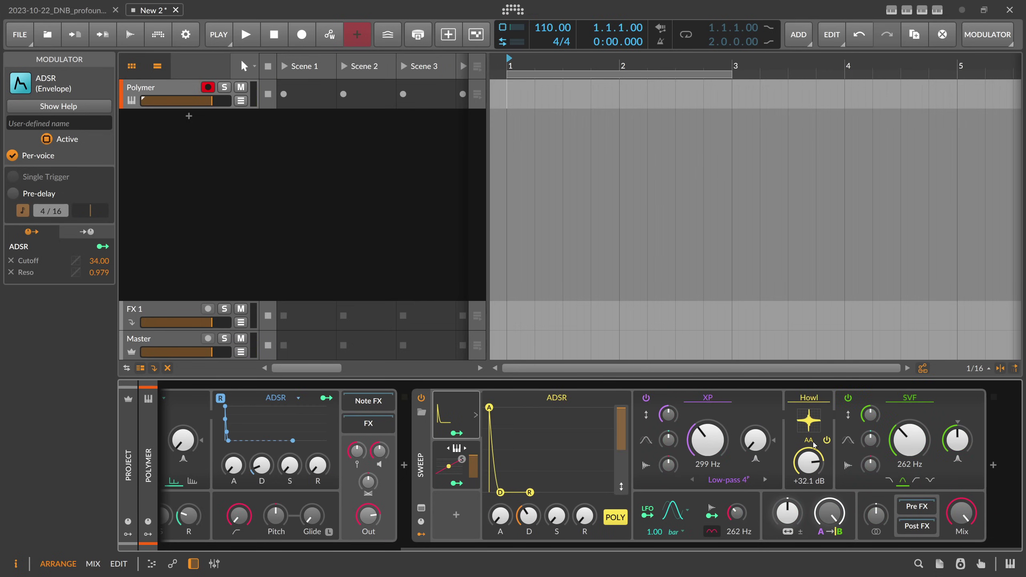
Try the Diode waveshaper in place of Howl, and settle on Push with its drive at +23.6 dB.
left_click(812, 421)
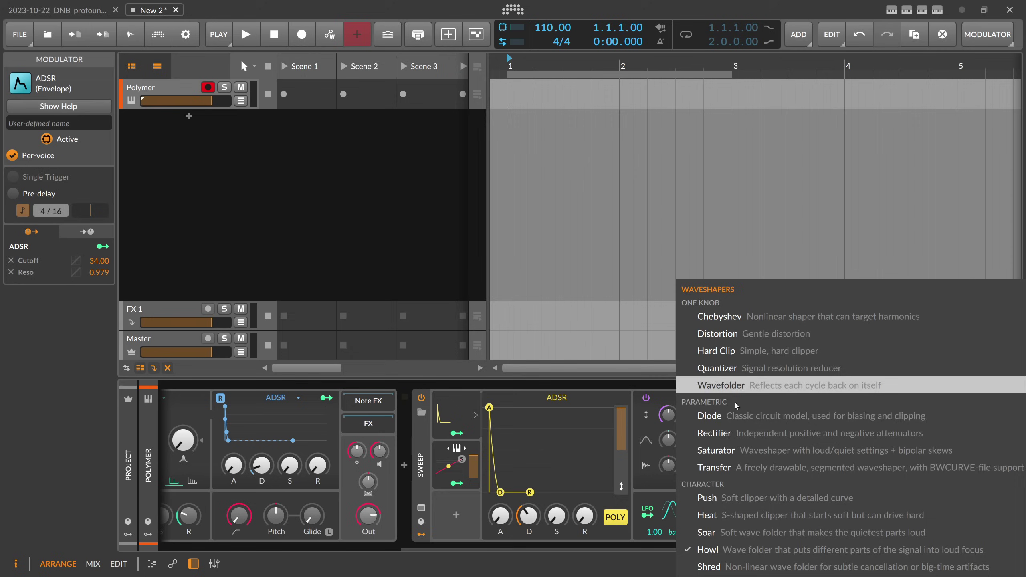
left_click(736, 425)
left_click(815, 402)
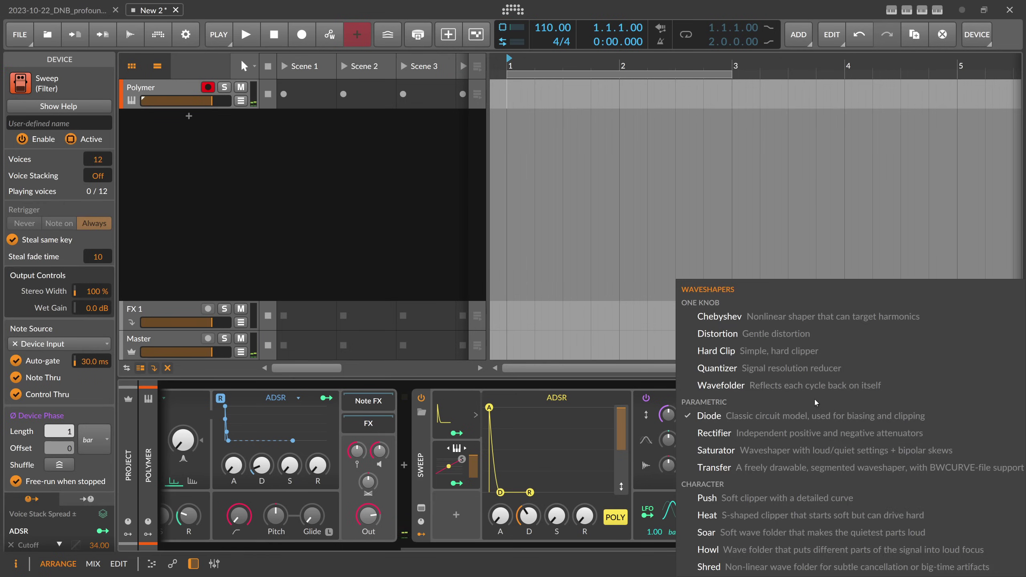
left_click(813, 498)
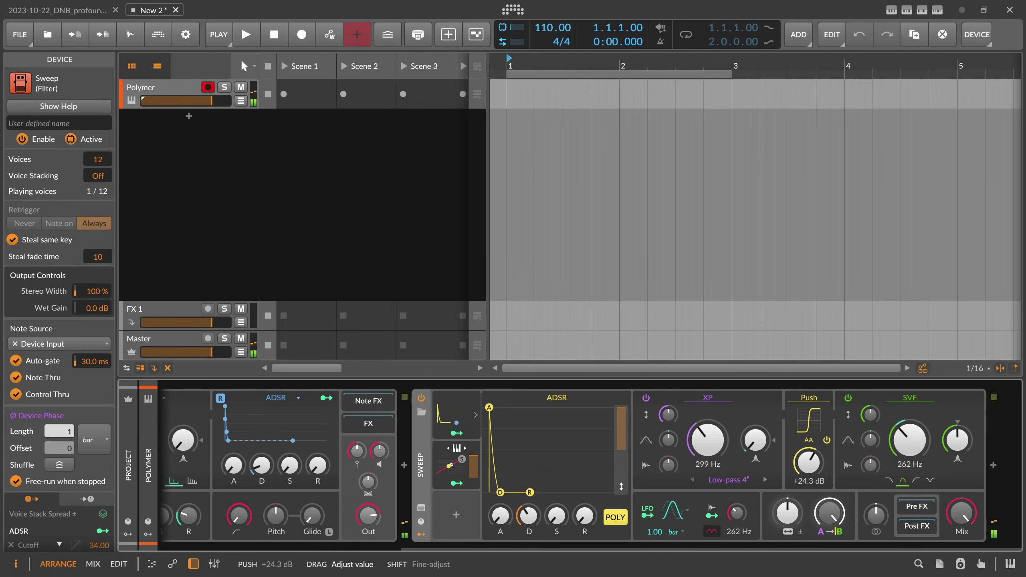
mouse_move(809, 463)
left_mouse_down()
mouse_move(809, 445)
mouse_move(814, 463)
left_mouse_up()
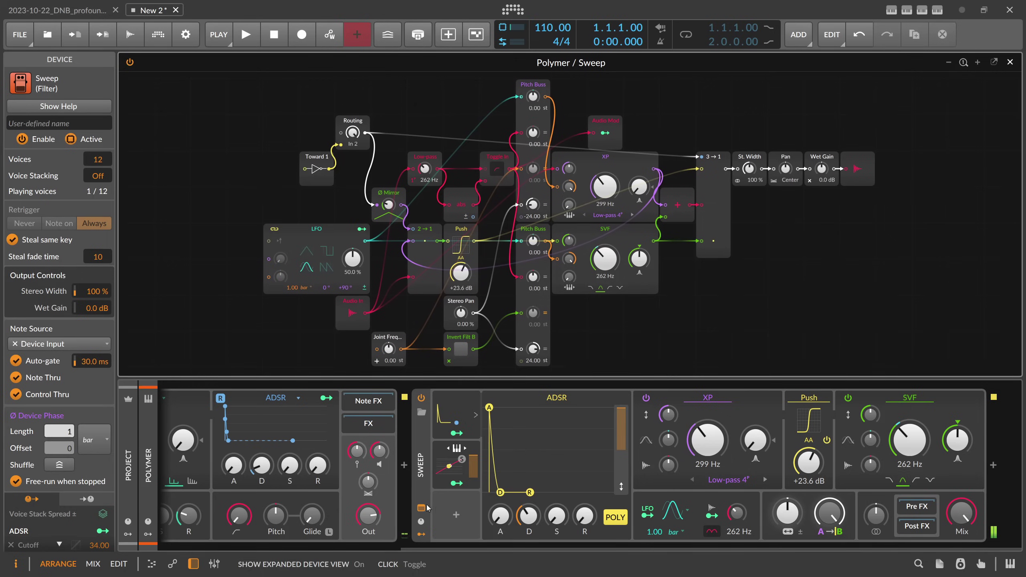
Open Sweep's expanded device view and set the device's voices to Mono.
left_click(421, 507)
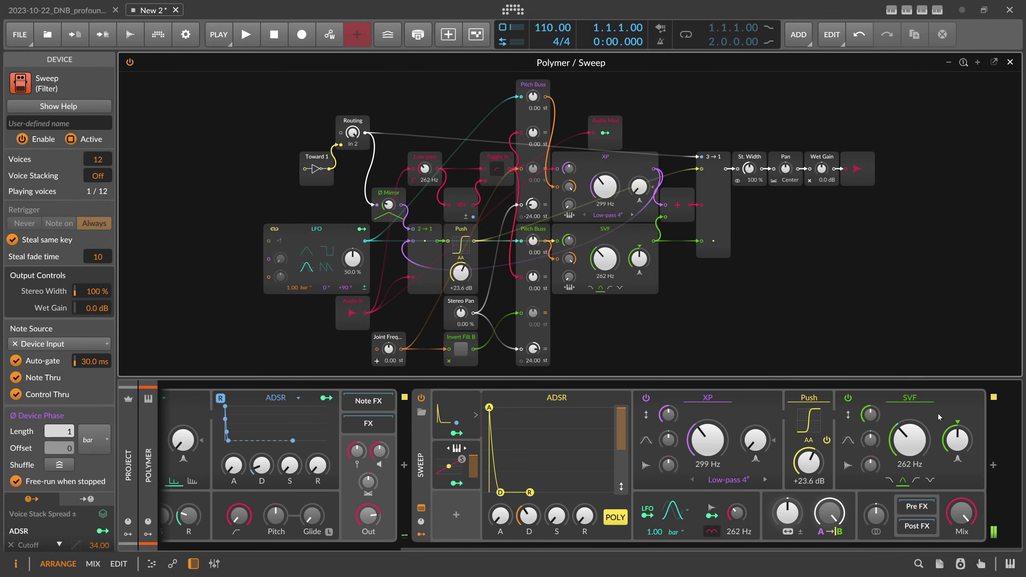
left_click_drag(951, 436, 951, 438)
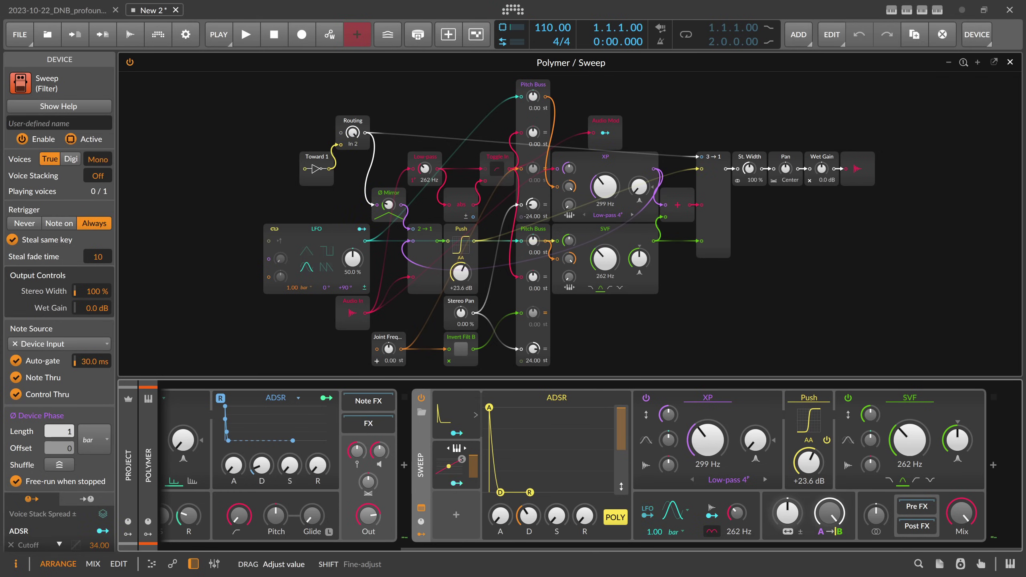
Close Sweep's expanded device view and set the device's voice stacking to 6.
left_click_drag(352, 133, 352, 133)
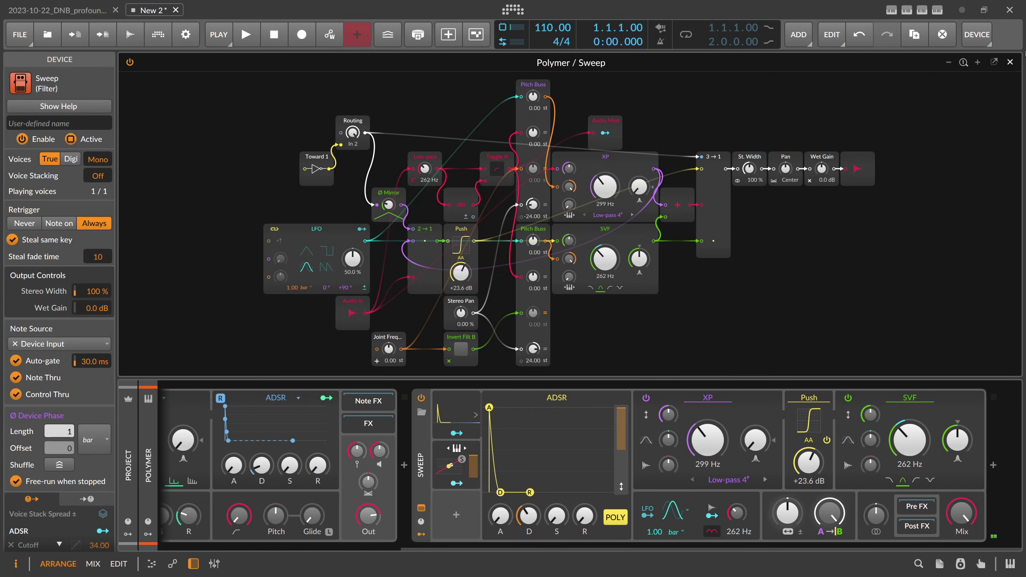
left_click(1010, 63)
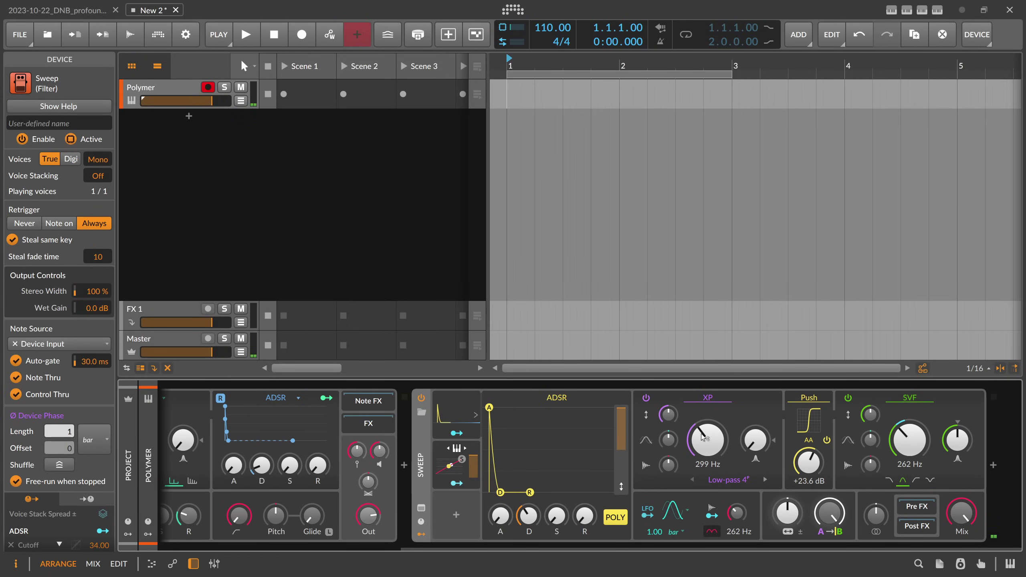
left_click_drag(957, 440, 958, 440)
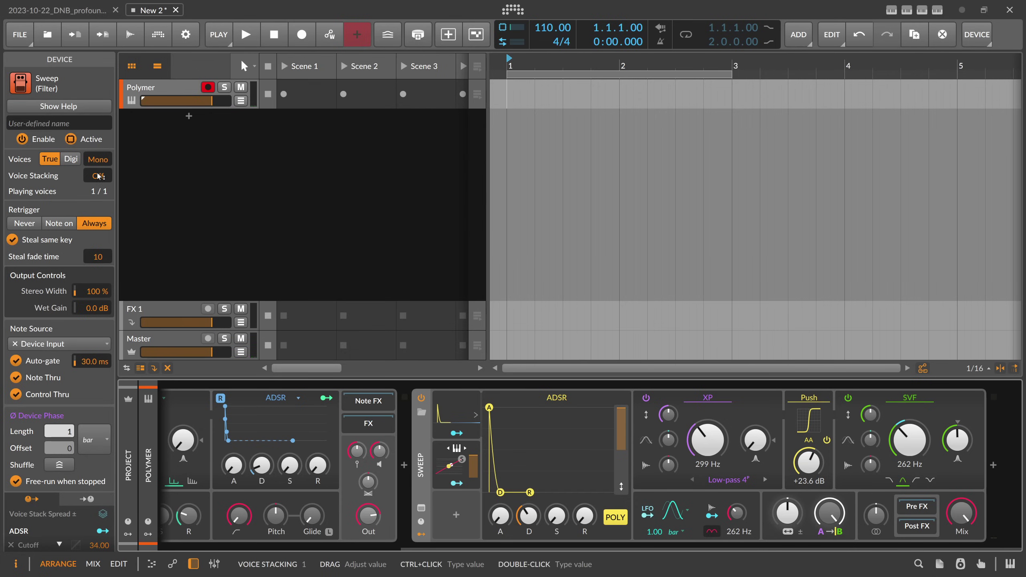
left_click_drag(102, 178, 102, 178)
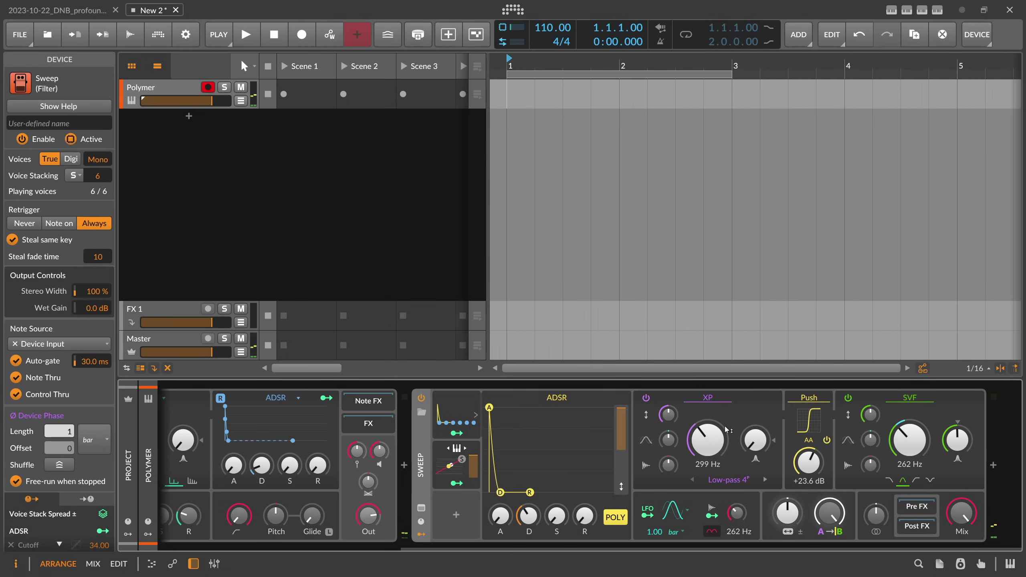
Add a Stack Spread modulator to Sweep.
left_click(456, 516)
type("spe")
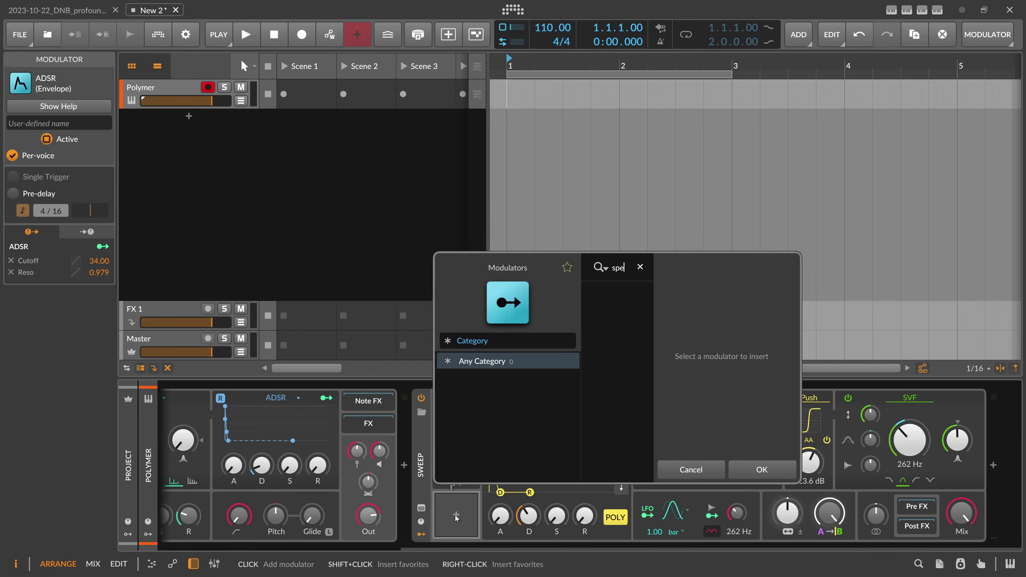
key("BackSpace")
type("rea")
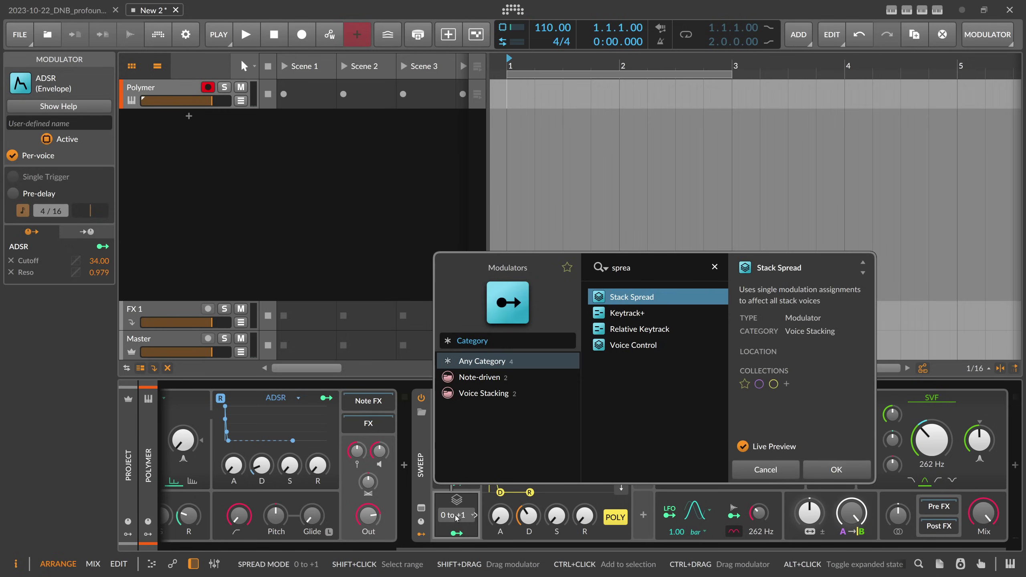
key("Return")
Map Stack Spread to the SVF filter's cutoff with a modulation amount of 82.86.
left_click(455, 531)
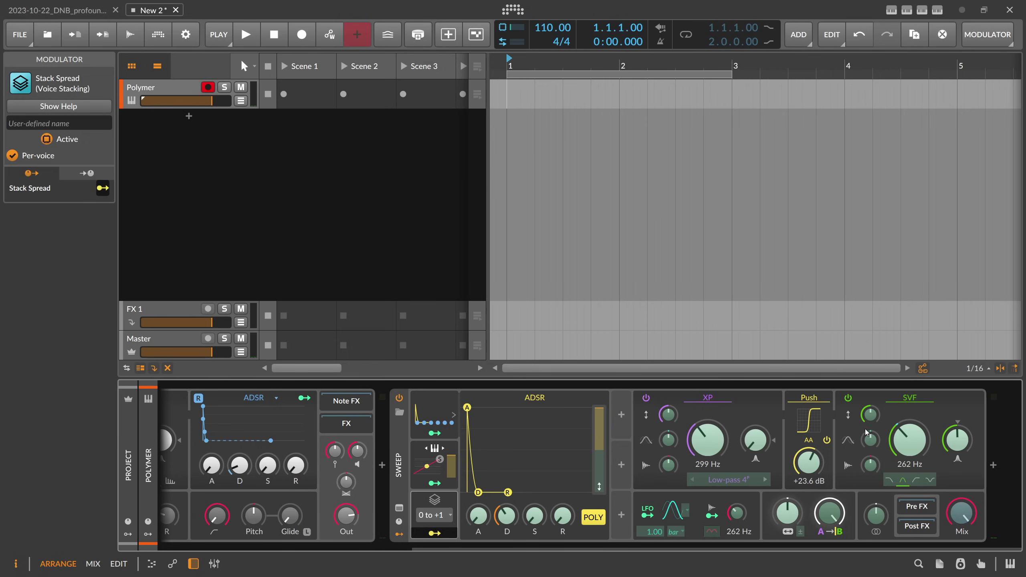
left_click_drag(909, 440, 910, 436)
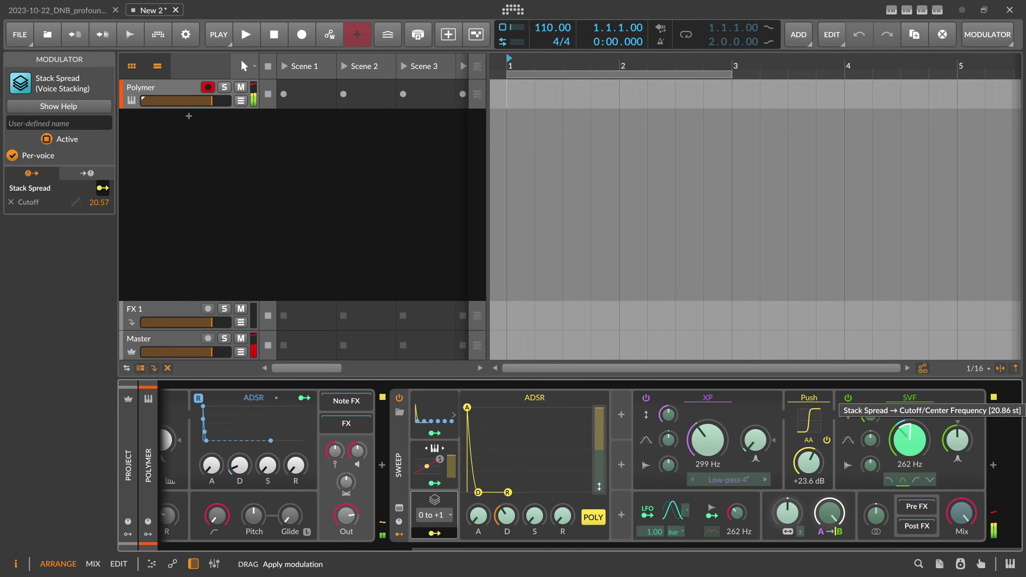
left_click_drag(910, 440, 909, 377)
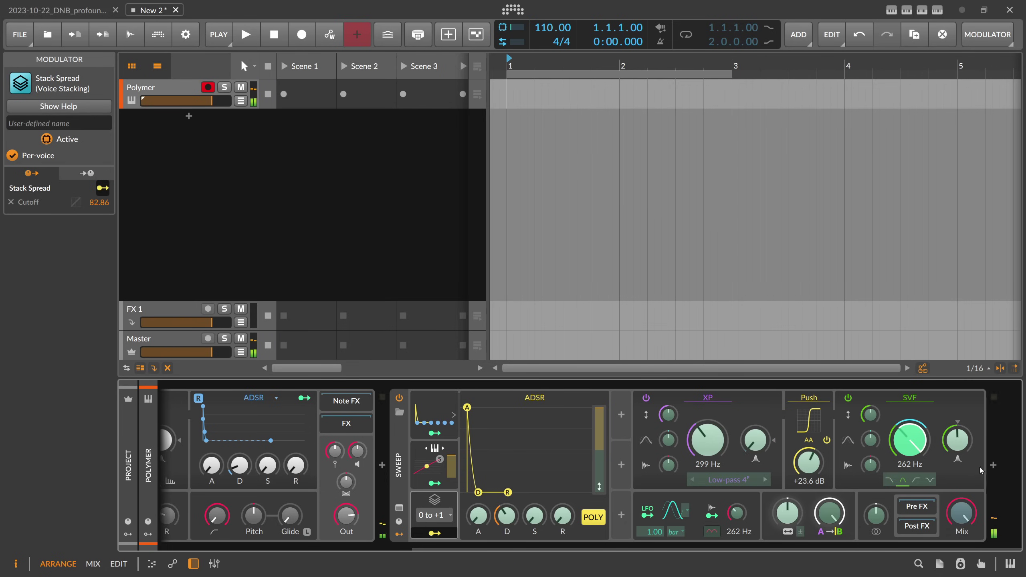
Insert a Spectrum analyzer after Sweep and set its device view to Wide.
left_click(993, 466)
type("spec")
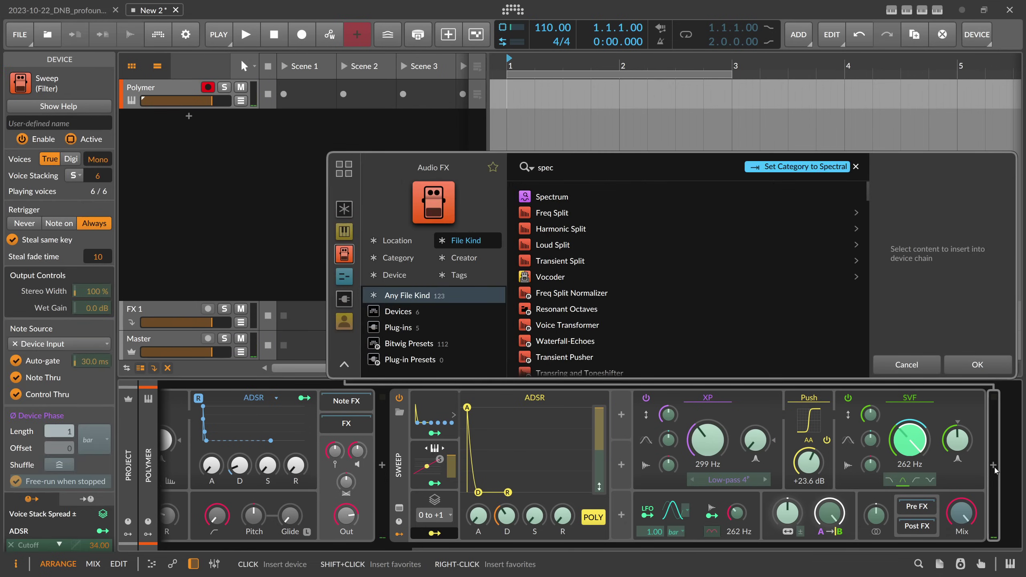
key("Return")
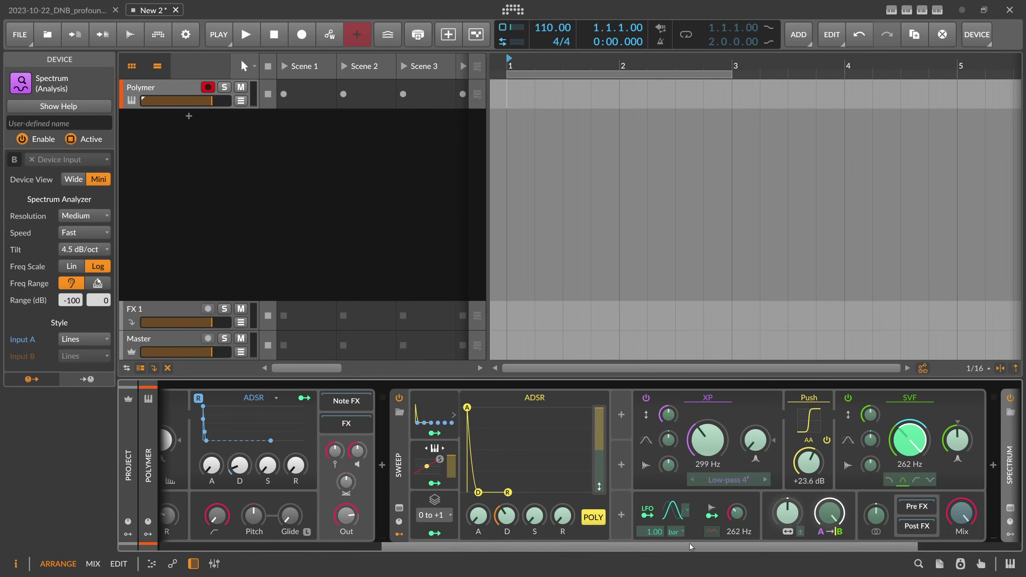
left_click(76, 181)
left_click_drag(583, 546, 619, 546)
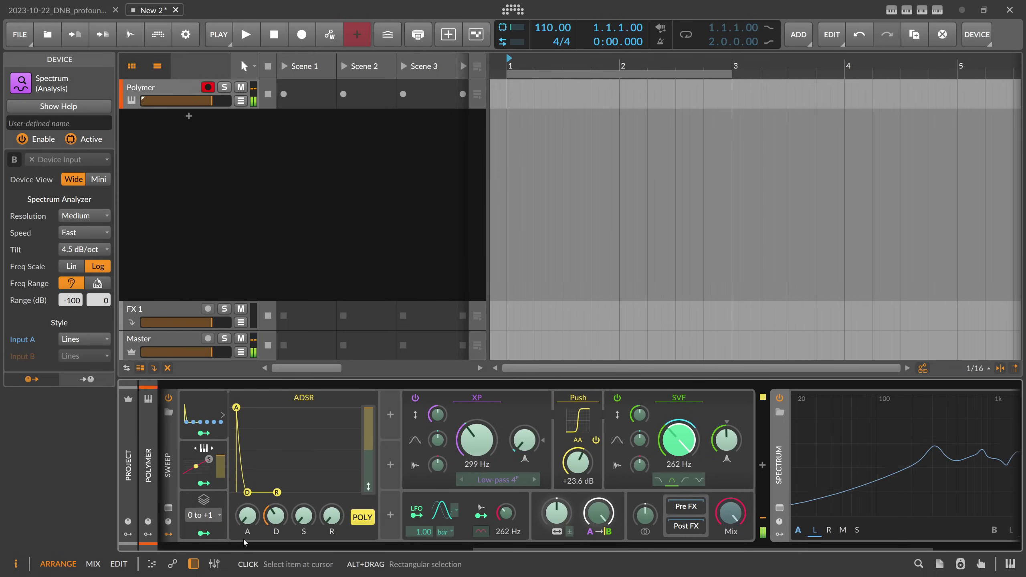
Show Spectrum's expanded device view and set the analyzer's resolution to Huge.
left_click(779, 508)
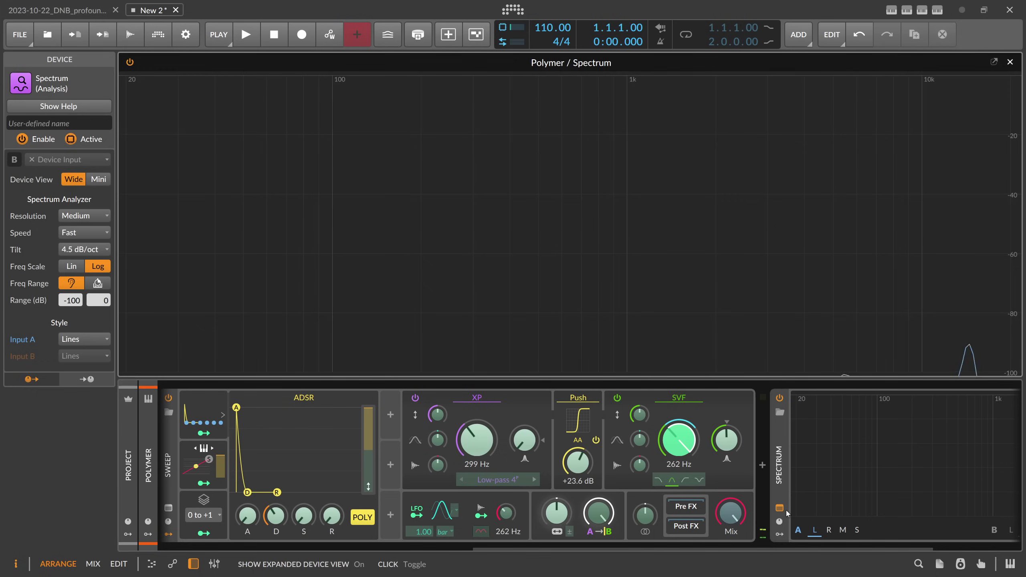
left_click_drag(544, 549, 524, 539)
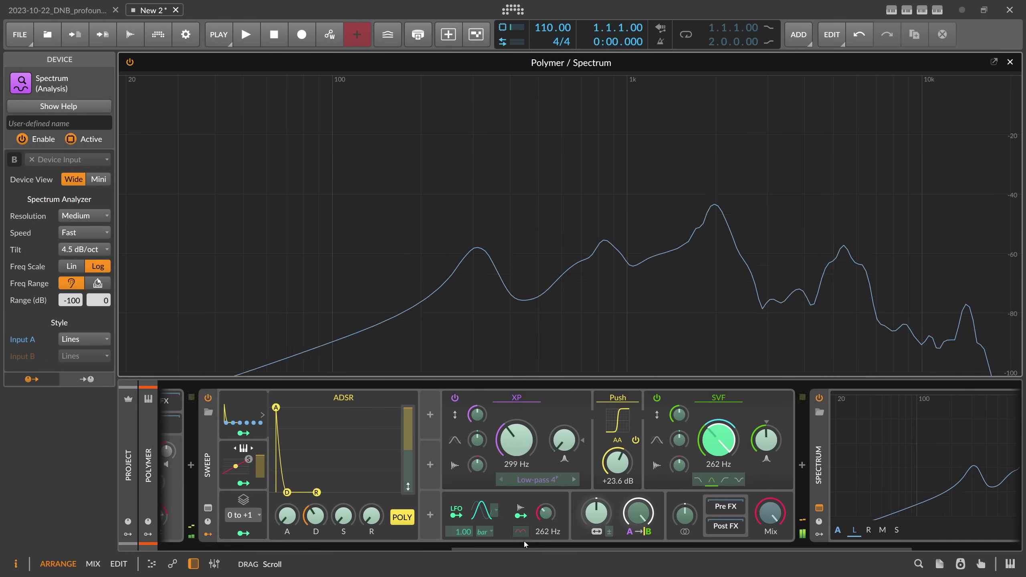
left_click(93, 221)
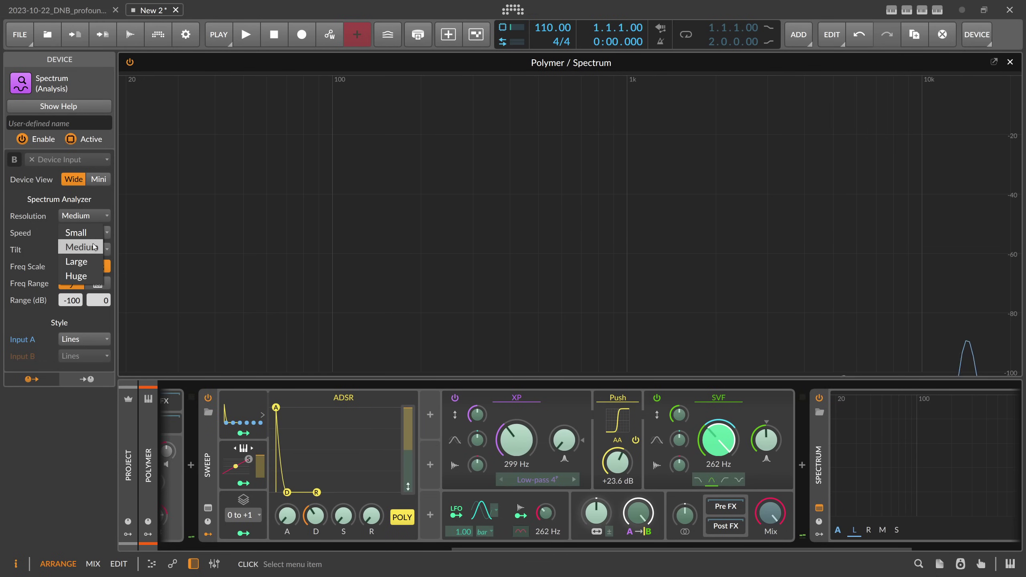
left_click(89, 279)
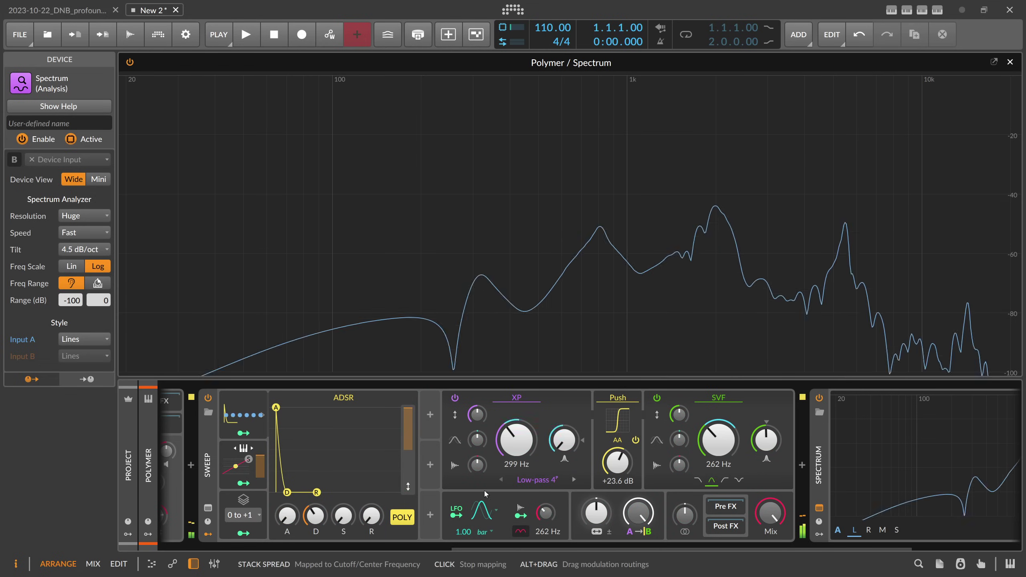
Raise the SVF filter's resonance and readjust Stack Spread's modulation of the SVF cutoff.
left_click_drag(765, 439, 766, 404)
left_click(243, 534)
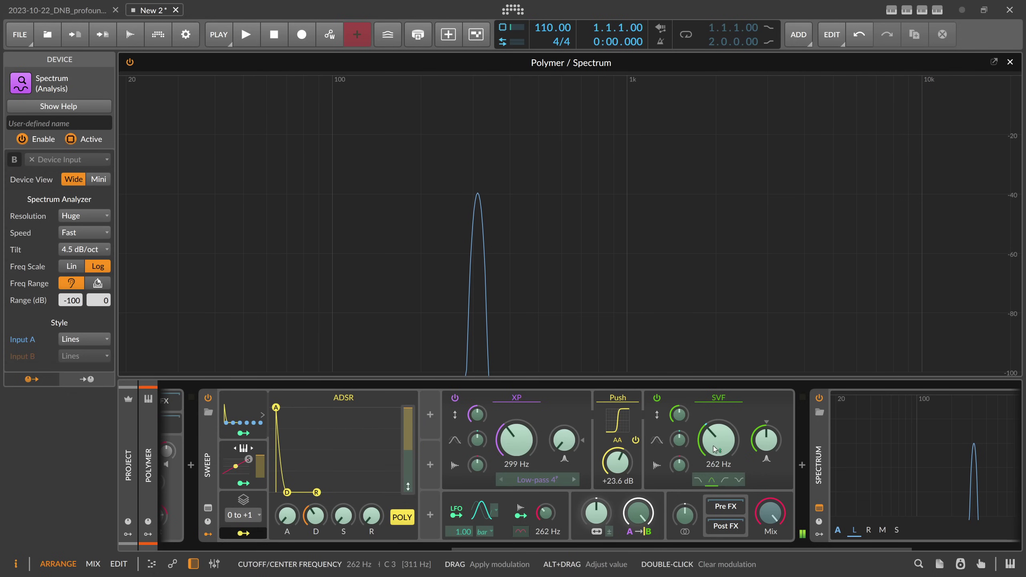
left_click_drag(715, 448, 717, 338)
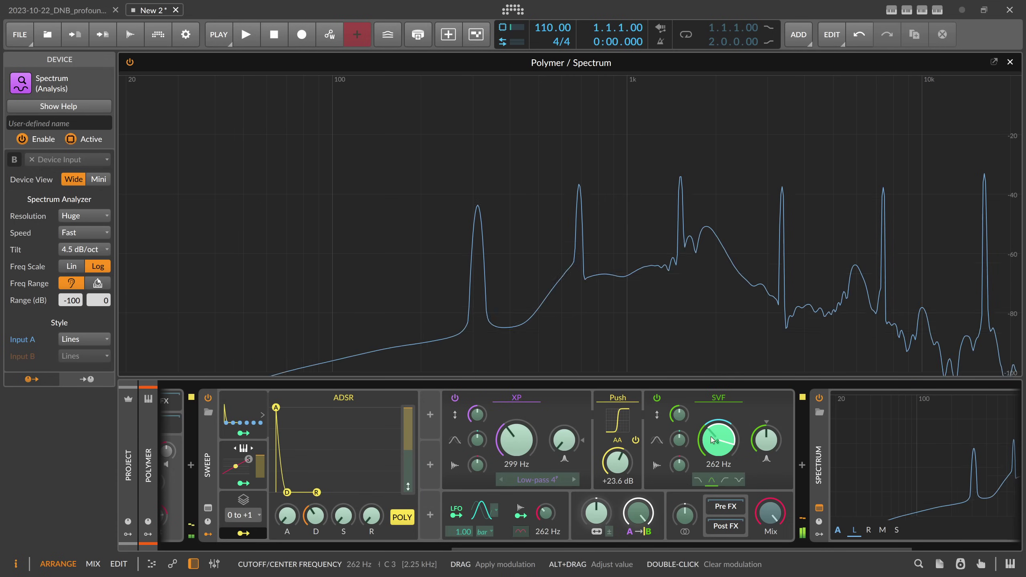
Set Sweep's number of voices to 6.
left_click(213, 447)
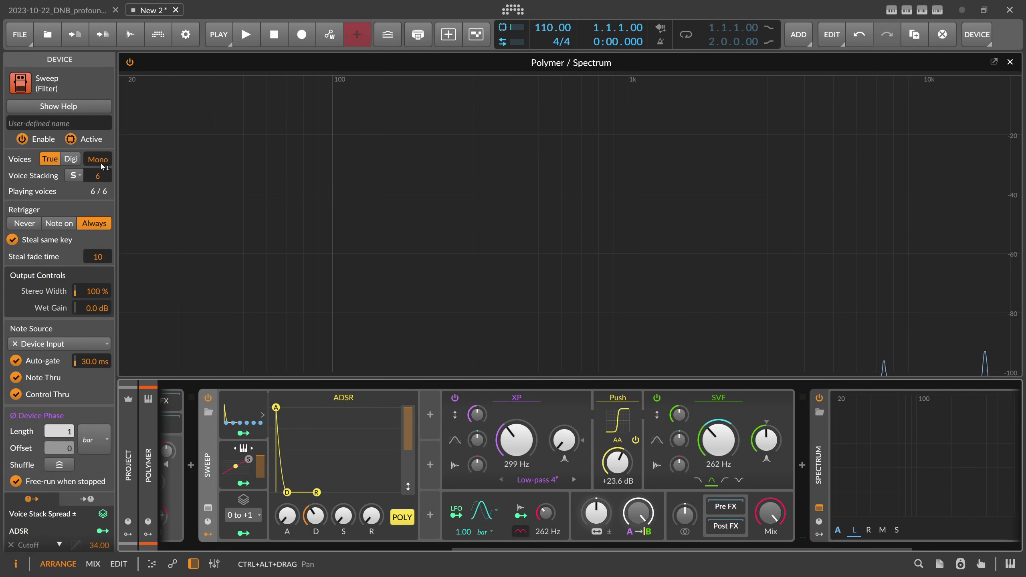
key("ctrl+z")
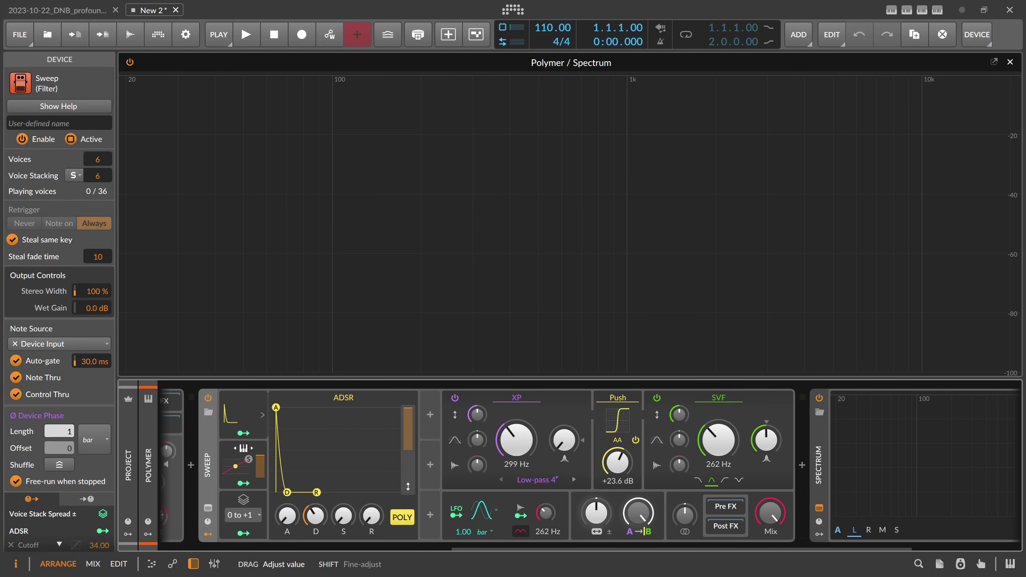
left_click_drag(99, 164, 99, 162)
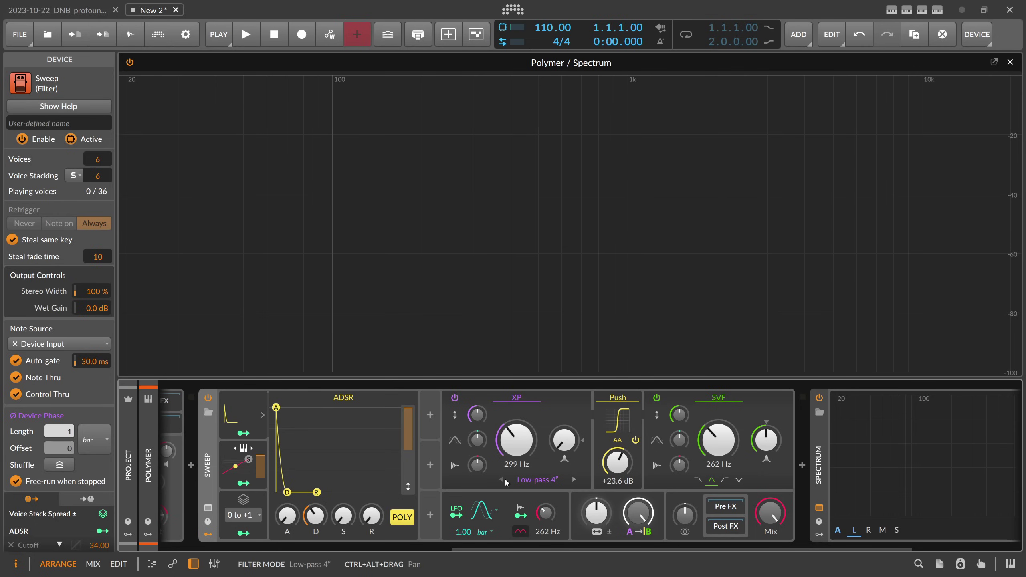
Collapse Sweep's ADSR modulator display and review the keytracking mapping and the filter types available for the XP slot.
left_click(237, 417)
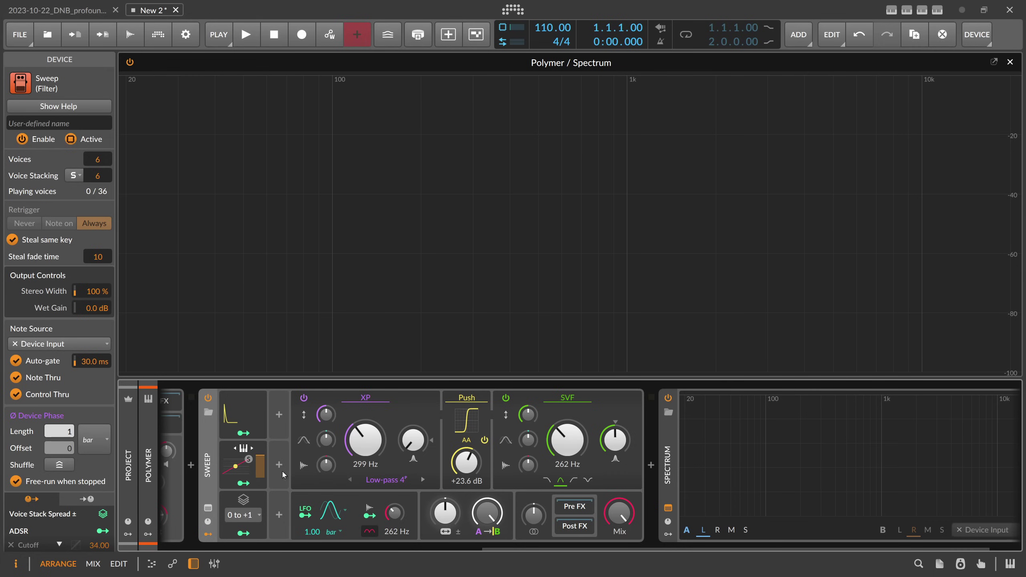
left_click(244, 483)
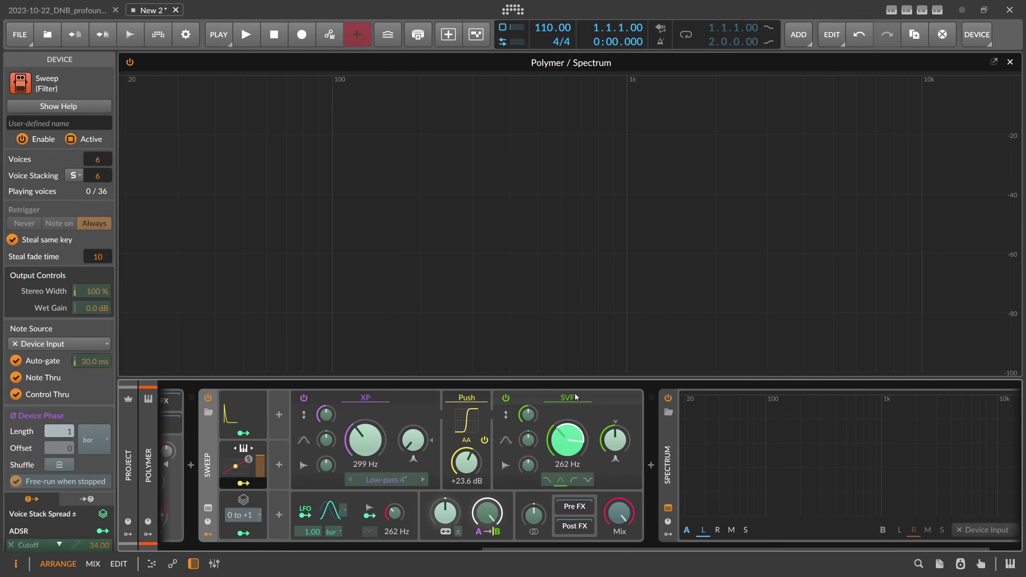
left_click(243, 484)
left_click(359, 396)
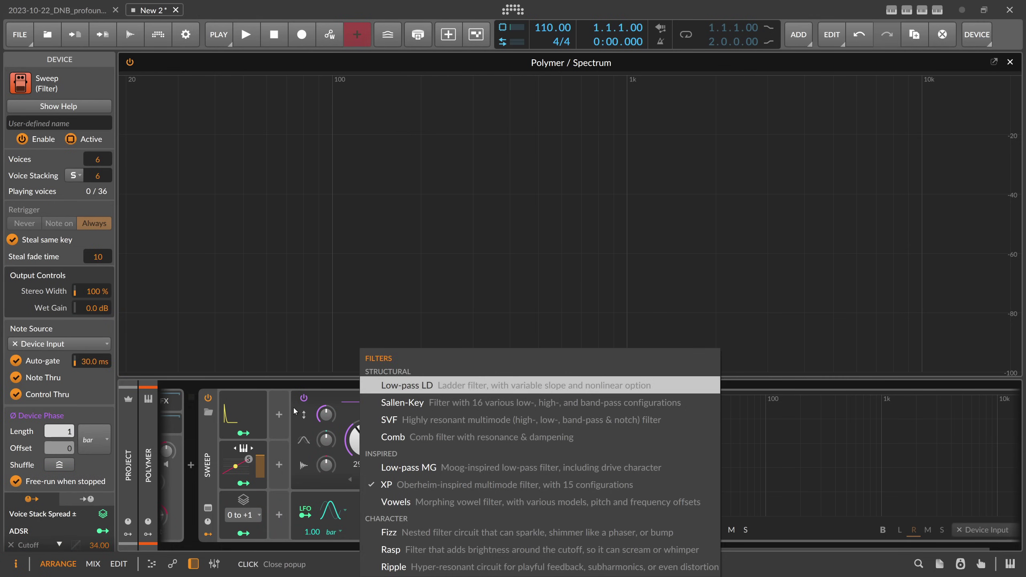
left_click(210, 433)
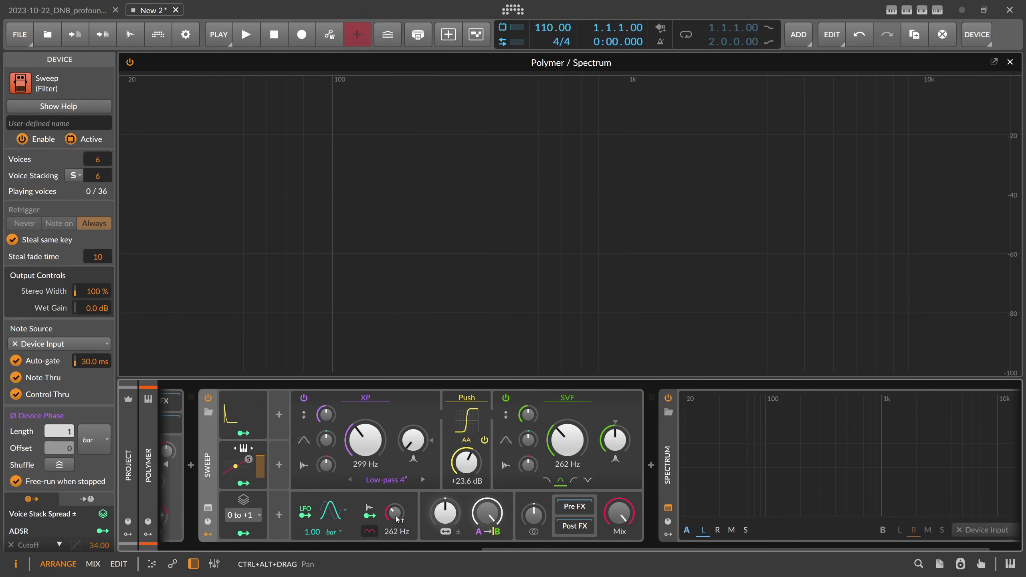
Audition Polymer with Sweep bypassed and its ADSR decay at 35.3 ms, and re-enable Sweep with the decay shortened again.
left_click(424, 544)
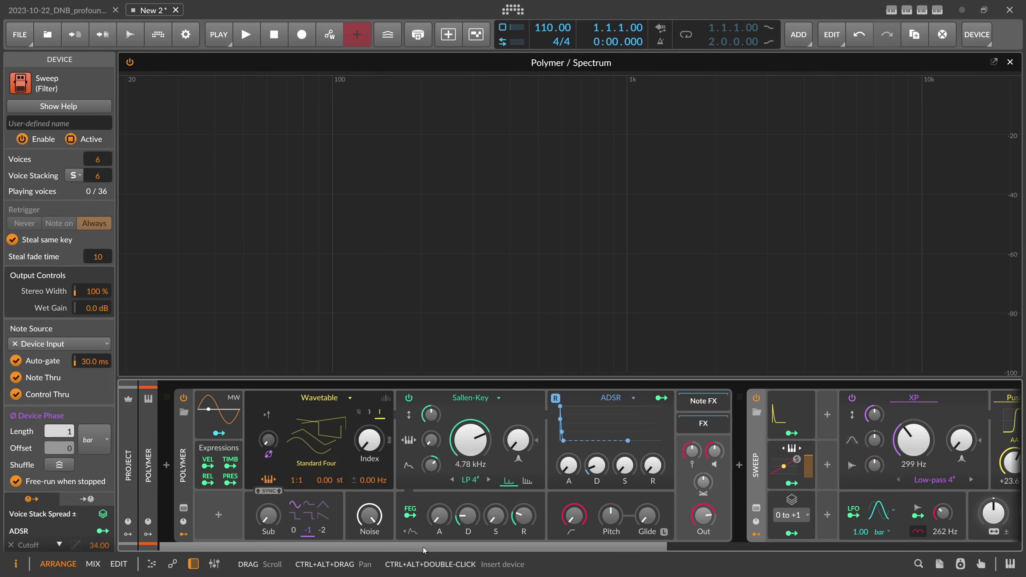
left_click_drag(424, 550, 587, 548)
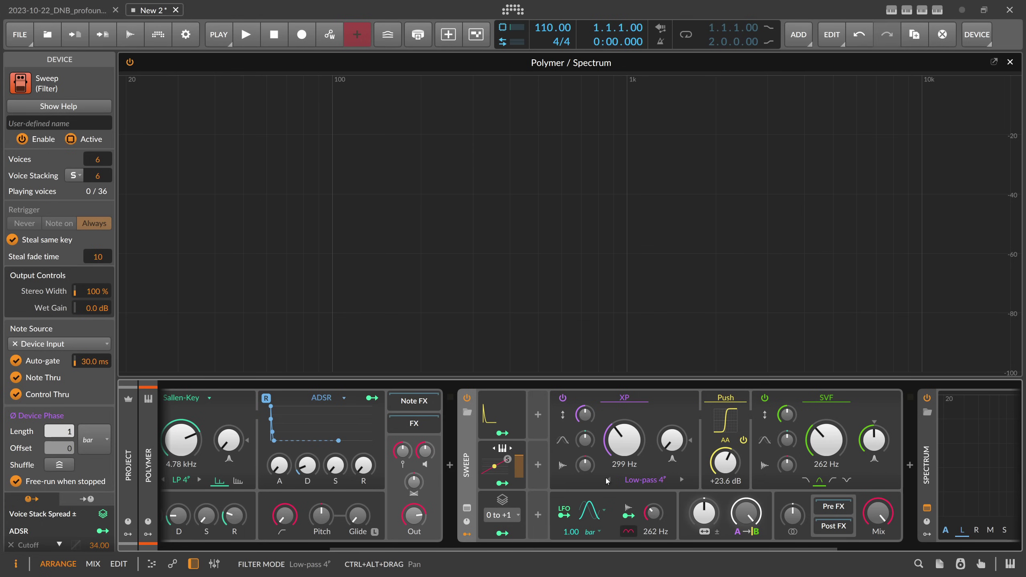
left_click_drag(546, 548, 366, 549)
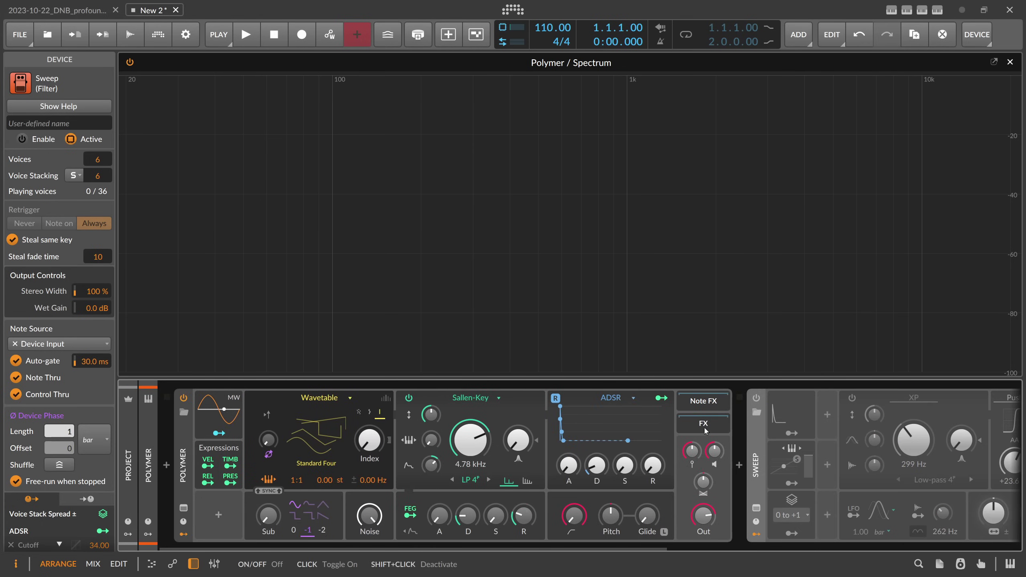
left_click(757, 397)
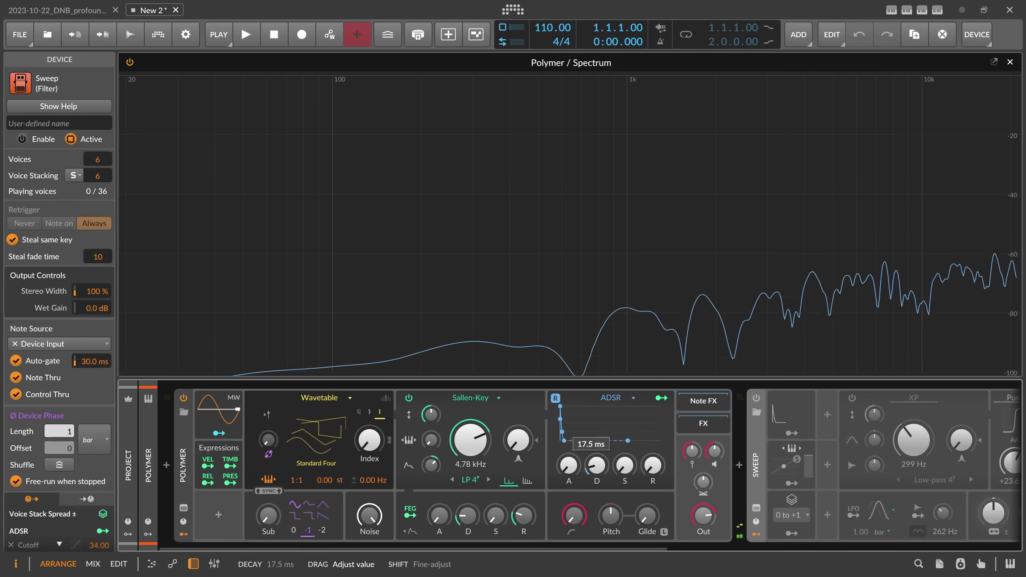
left_click_drag(597, 466, 597, 460)
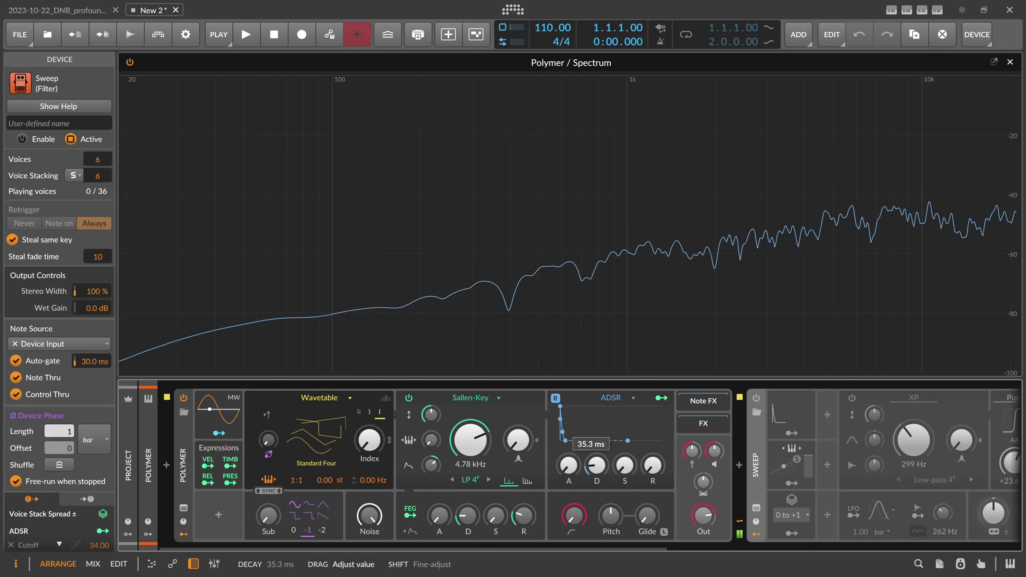
left_click(754, 402)
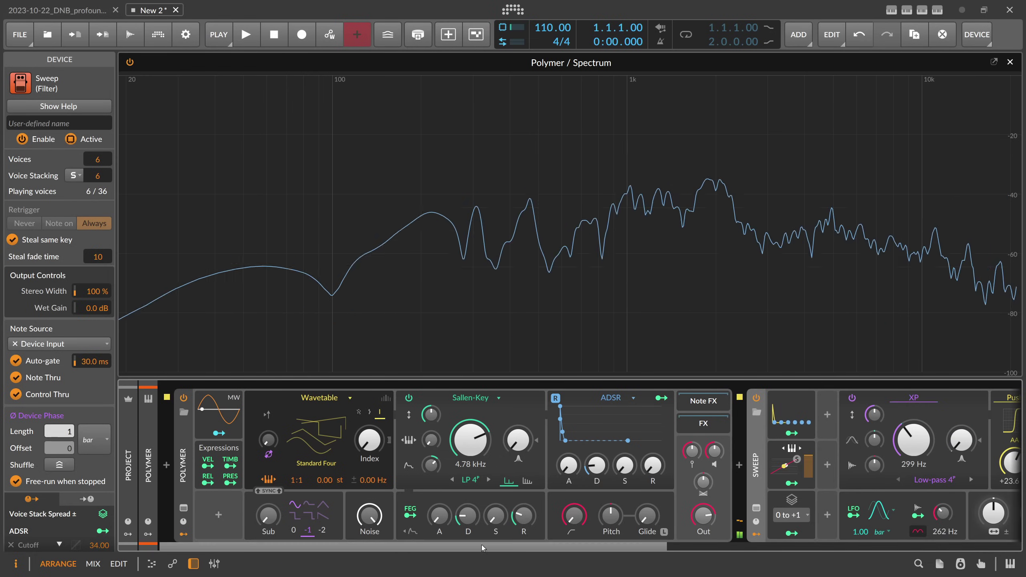
left_click_drag(597, 466, 597, 471)
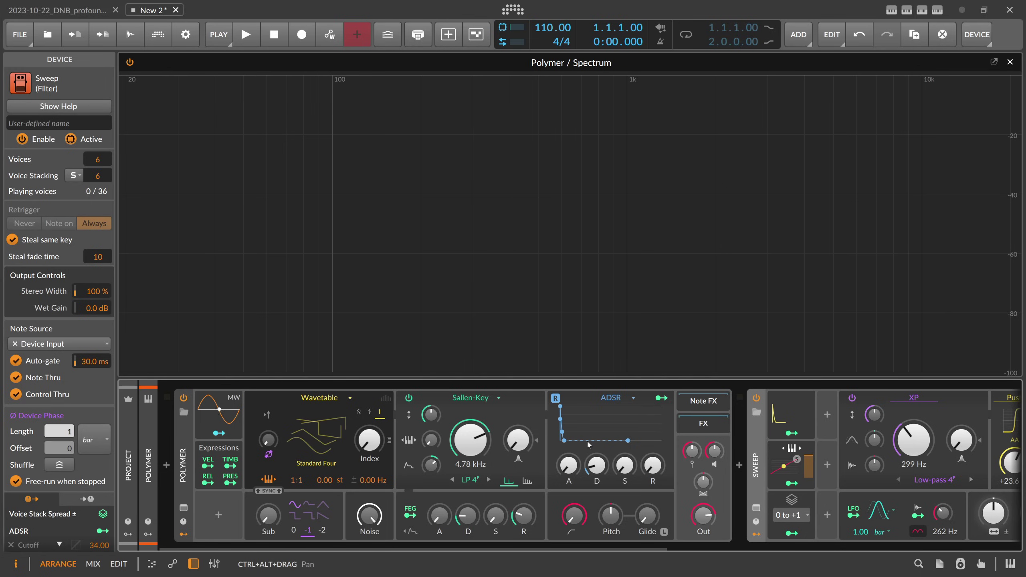
Review the spread modes offered by Sweep's Stack Spread modulator and keep 0 to +1.
left_click_drag(516, 543, 754, 542)
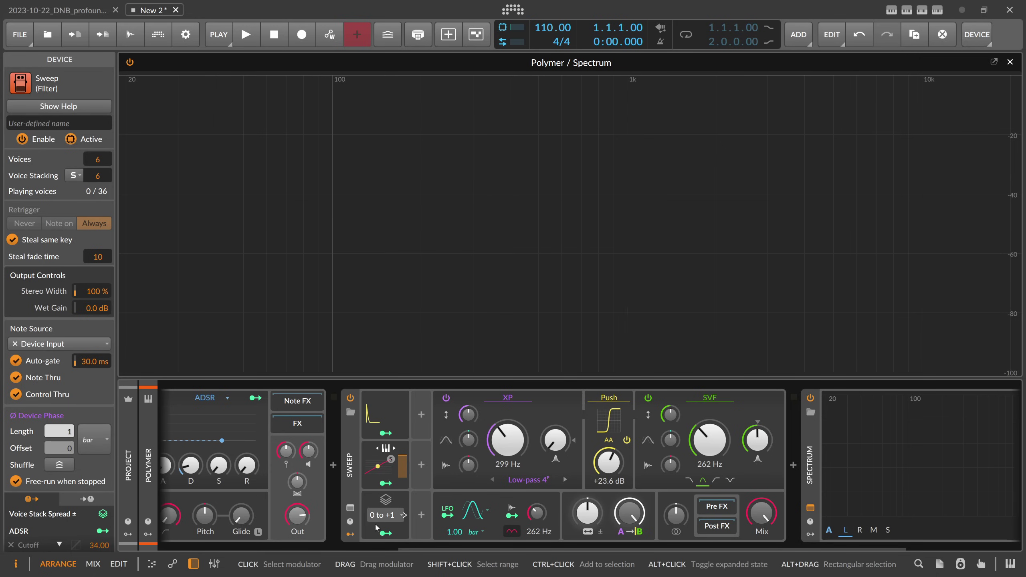
left_click(385, 519)
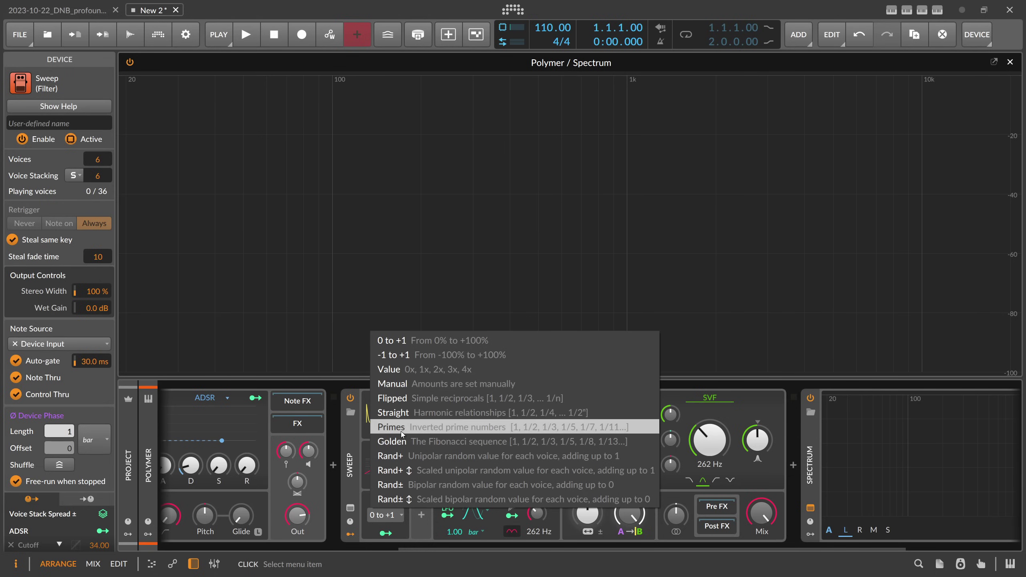
left_click(403, 515)
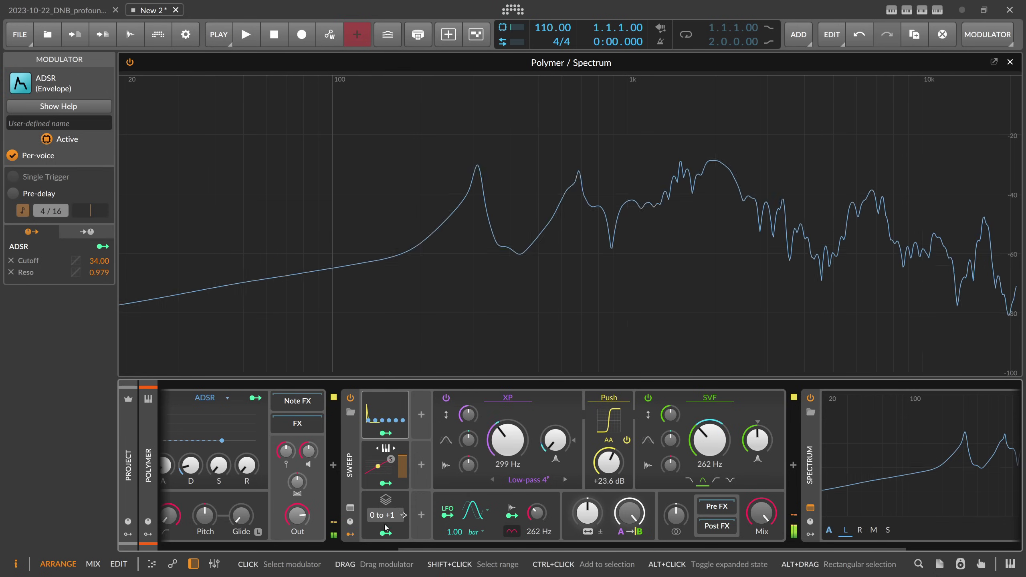
Audition Sweep's Stack Spread modulator with the Primes, Golden, Rand+ and Flipped spread modes.
left_click_drag(758, 440, 758, 439)
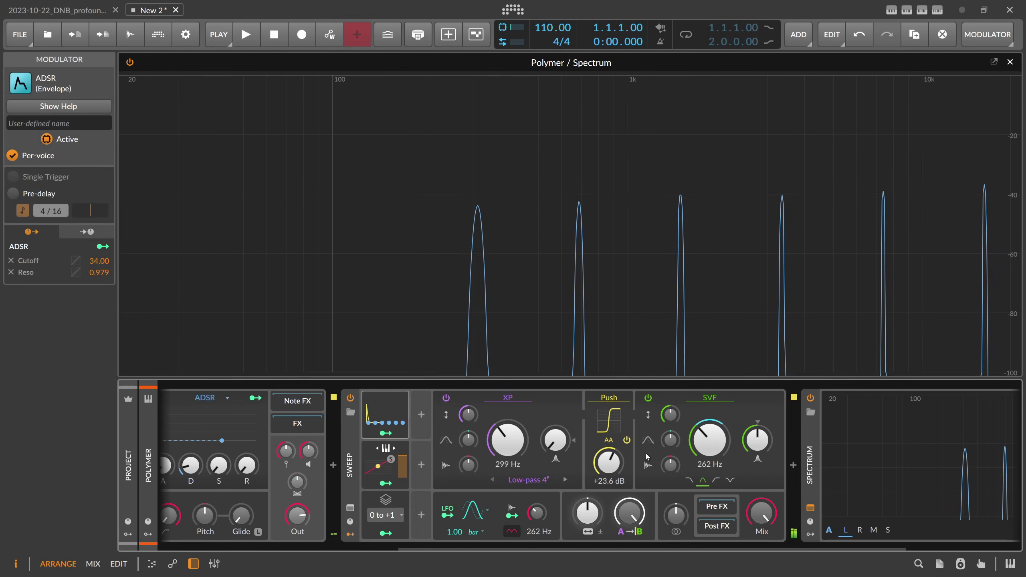
left_click(399, 518)
left_click(430, 423)
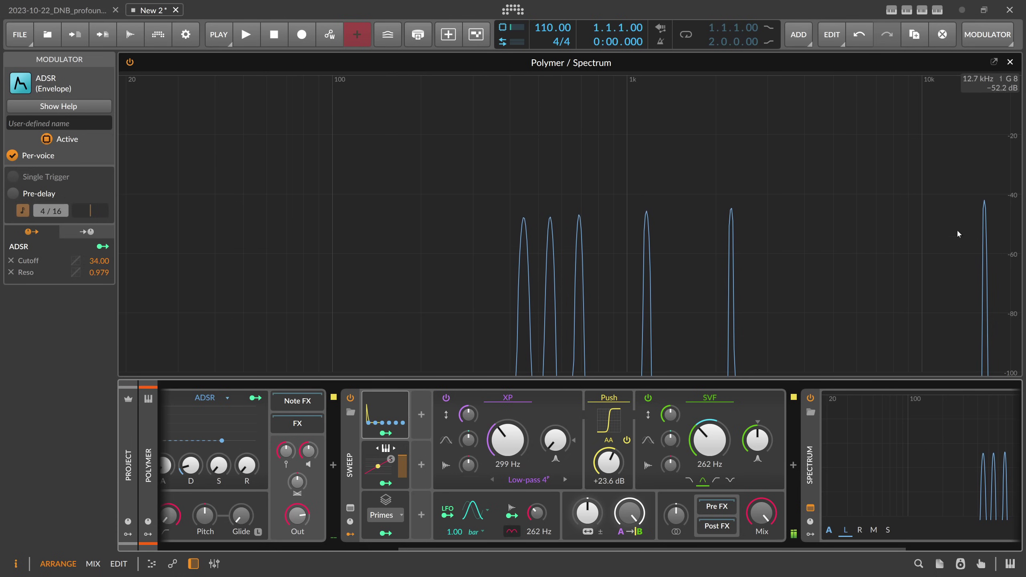
left_click(398, 515)
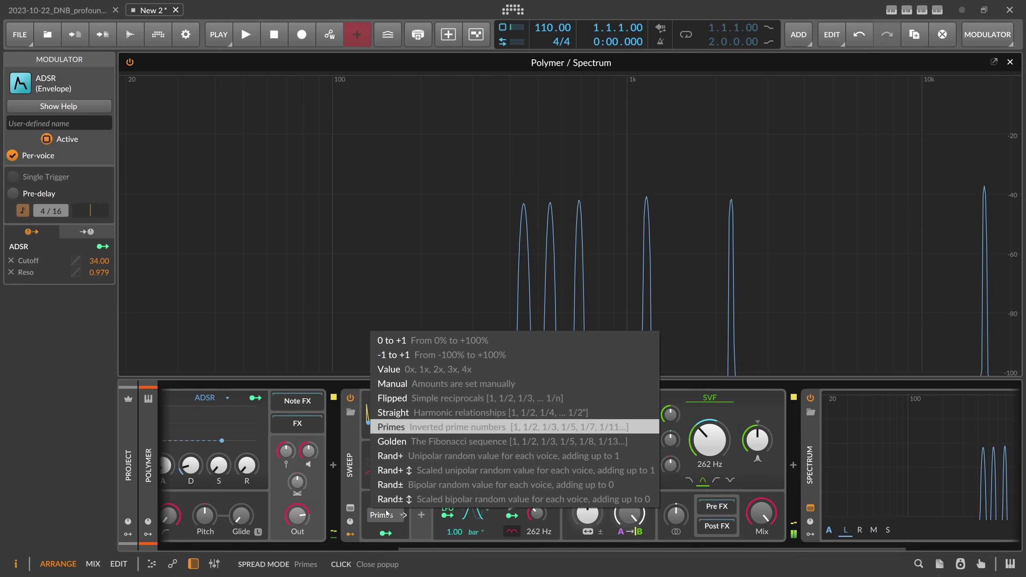
left_click(409, 441)
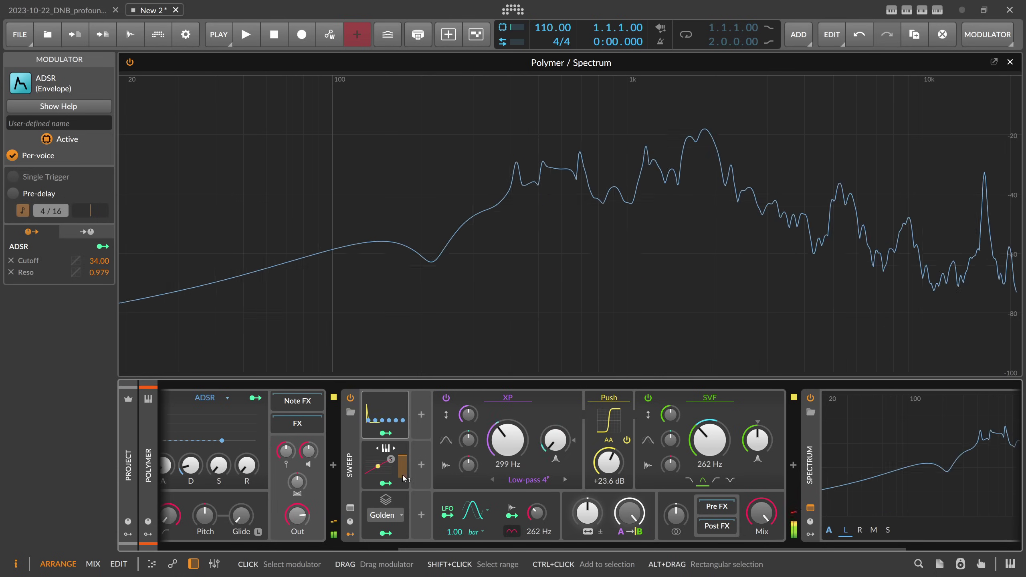
left_click(393, 510)
left_click(393, 511)
left_click(400, 455)
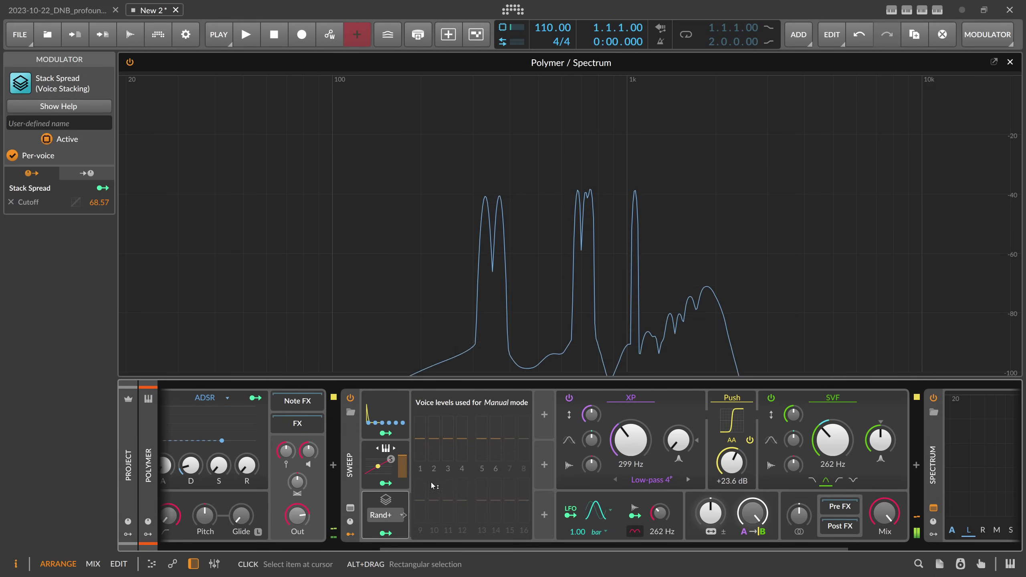
left_click(392, 516)
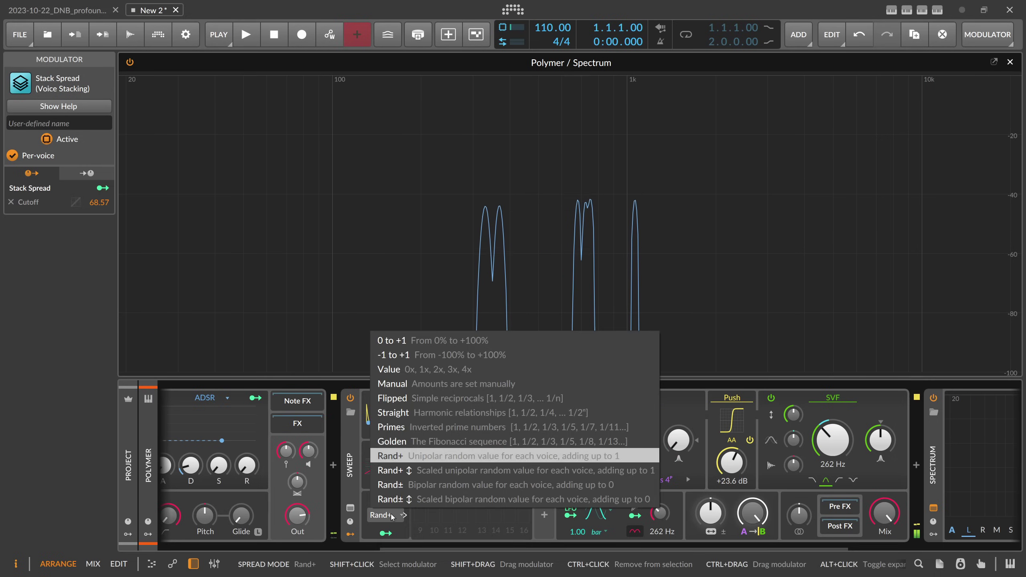
left_click(435, 398)
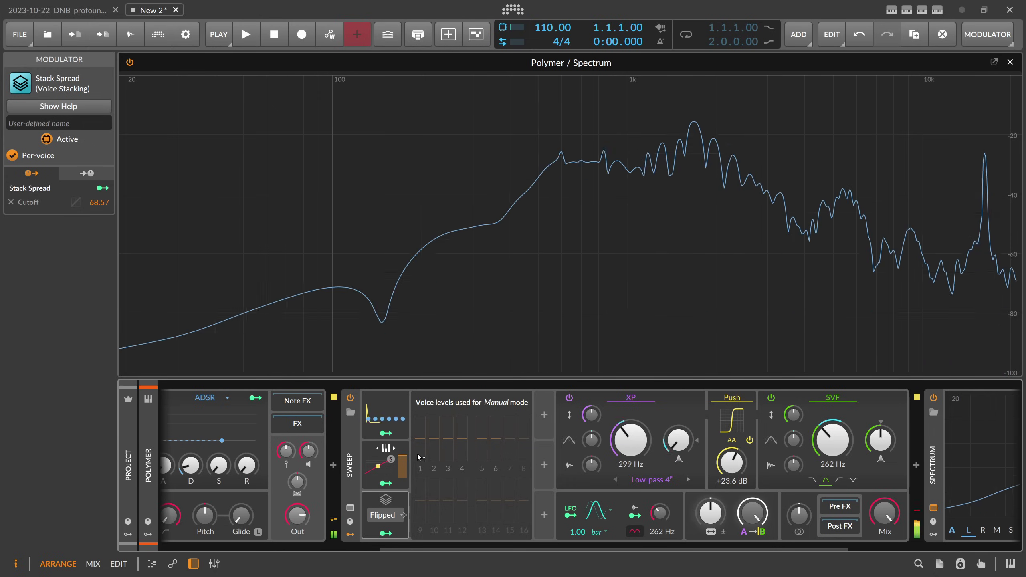
Switch Stack Spread to Manual mode and raise the individual levels of voices 2 to 6.
left_click(395, 516)
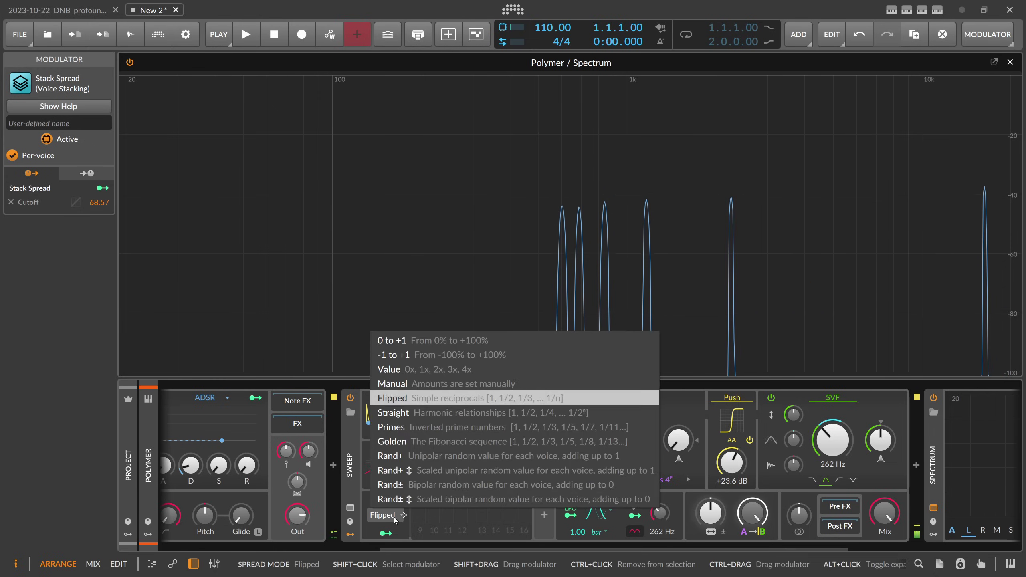
left_click(427, 384)
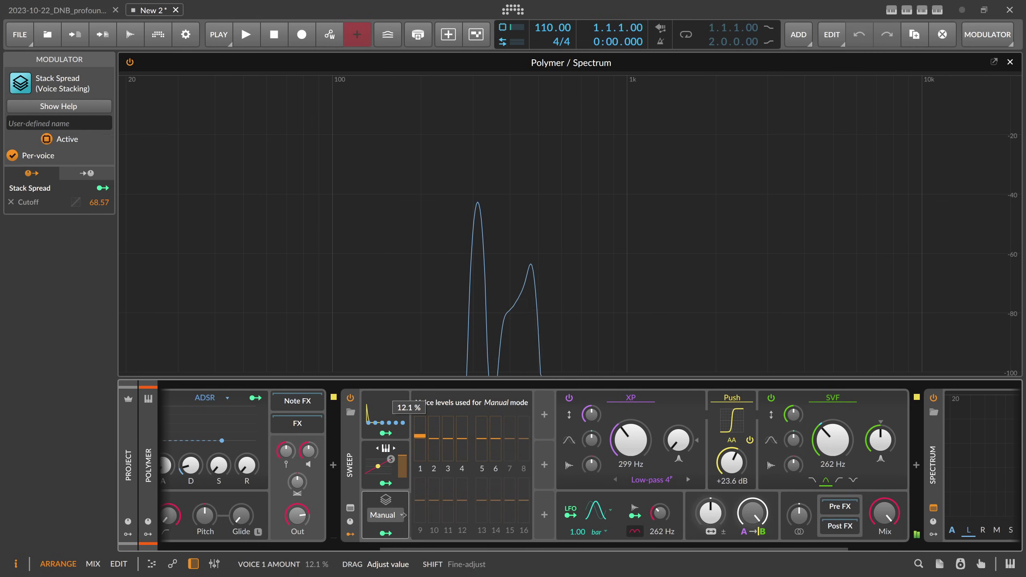
left_click_drag(420, 436, 434, 433)
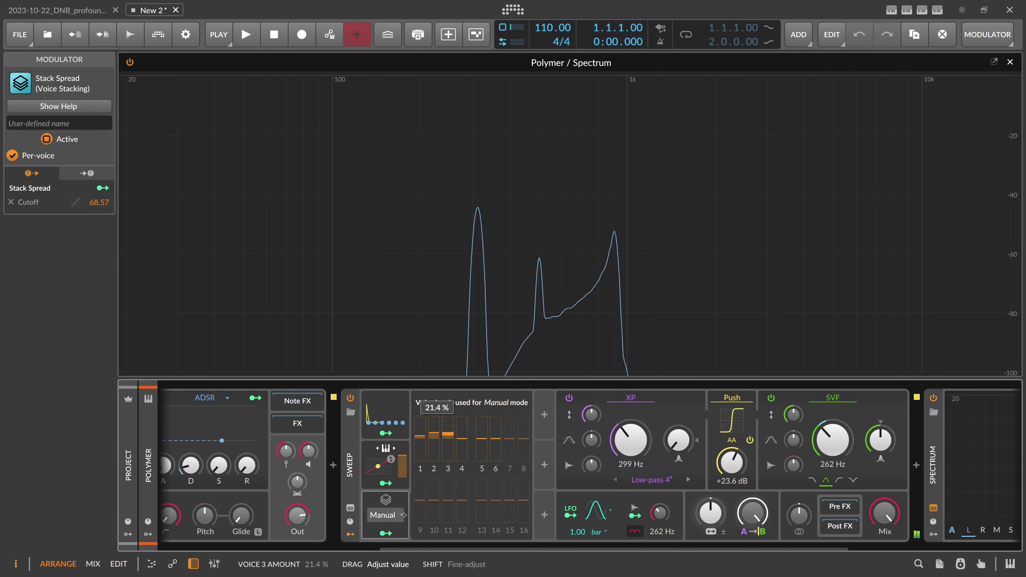
left_click_drag(471, 440, 495, 439)
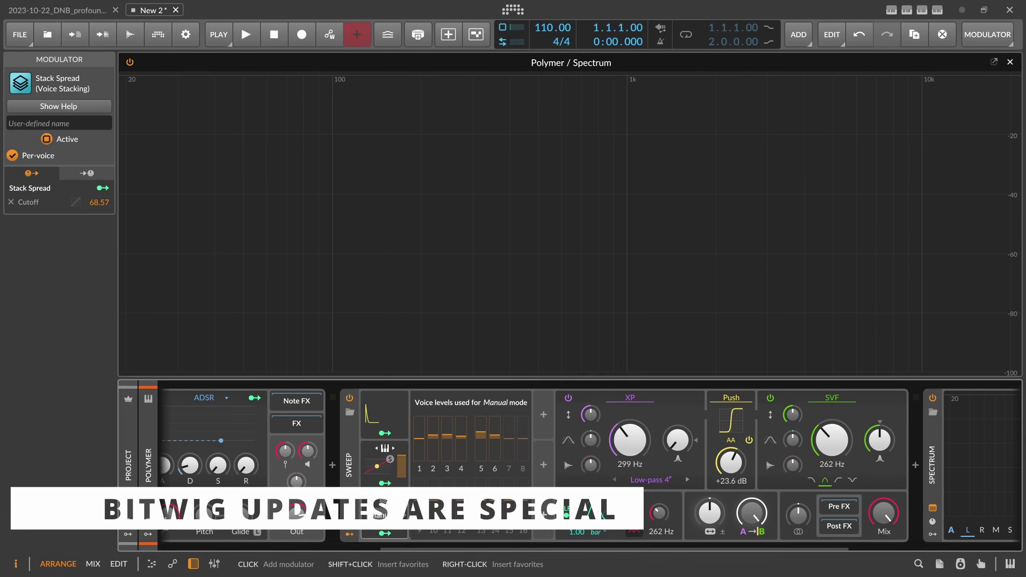
Add a second Stack Spread modulator to Sweep and set its spread mode to Manual.
left_click(544, 515)
type("voice")
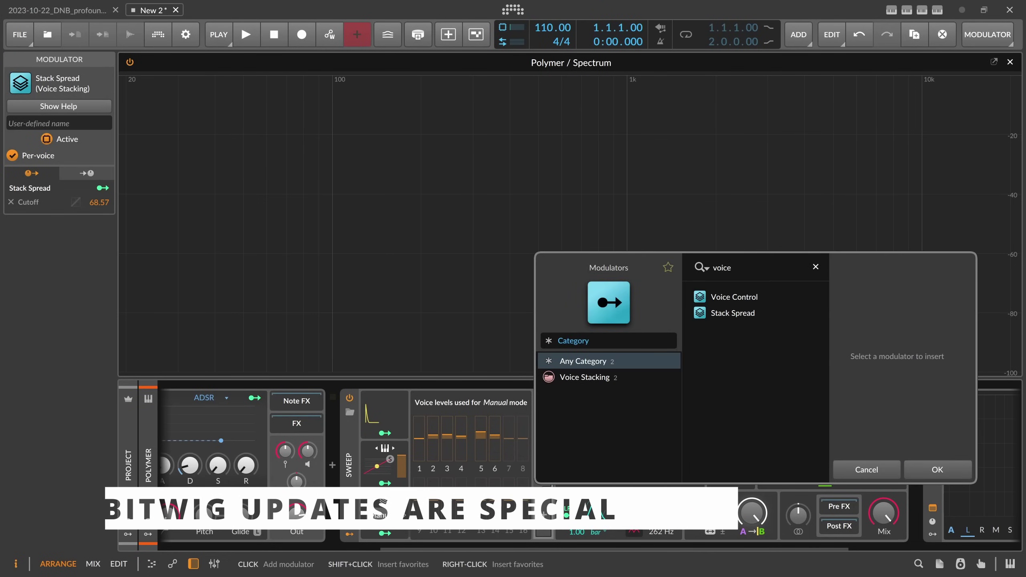
double_click(727, 313)
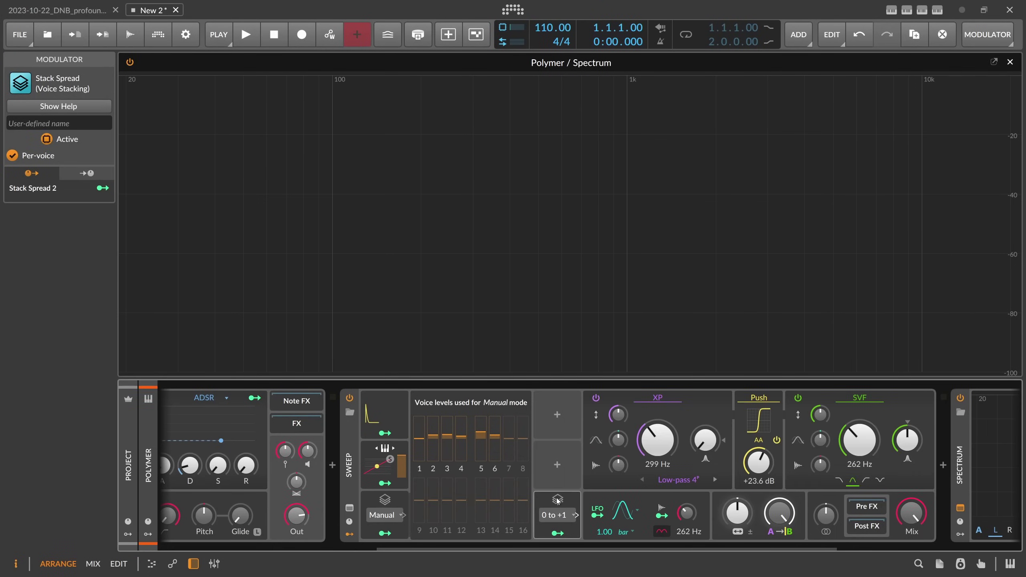
left_click(433, 515)
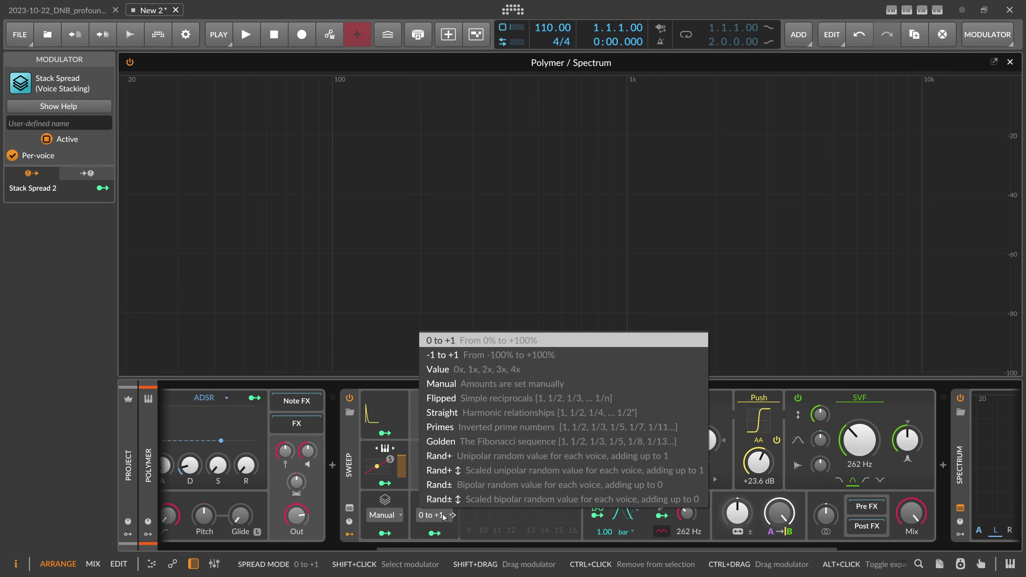
left_click(477, 384)
left_click(377, 501)
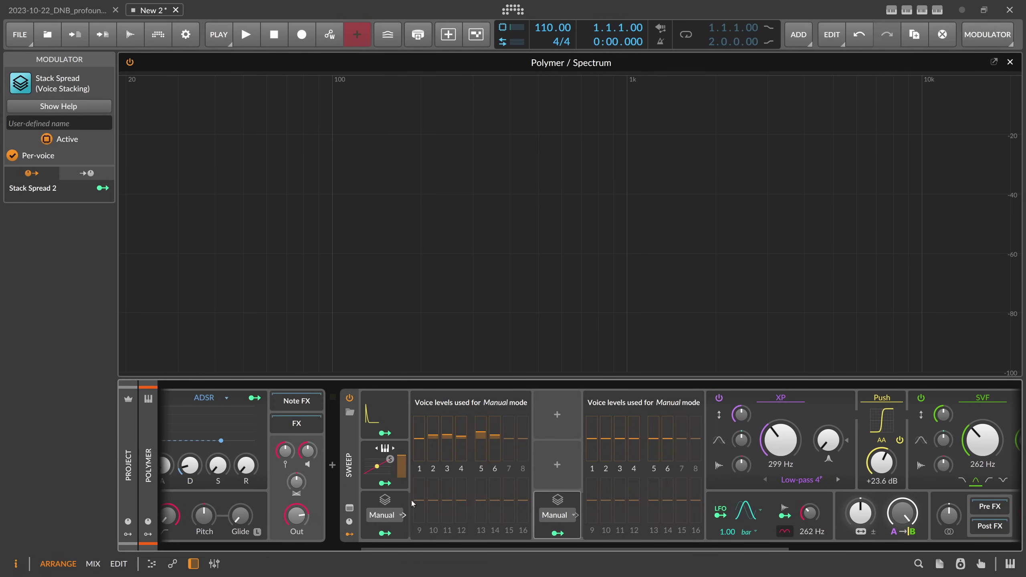
Map the second Stack Spread to the SVF's Drive with an amount of 1.000 and raise its voice 1 level to 100 %.
left_click_drag(477, 549, 558, 550)
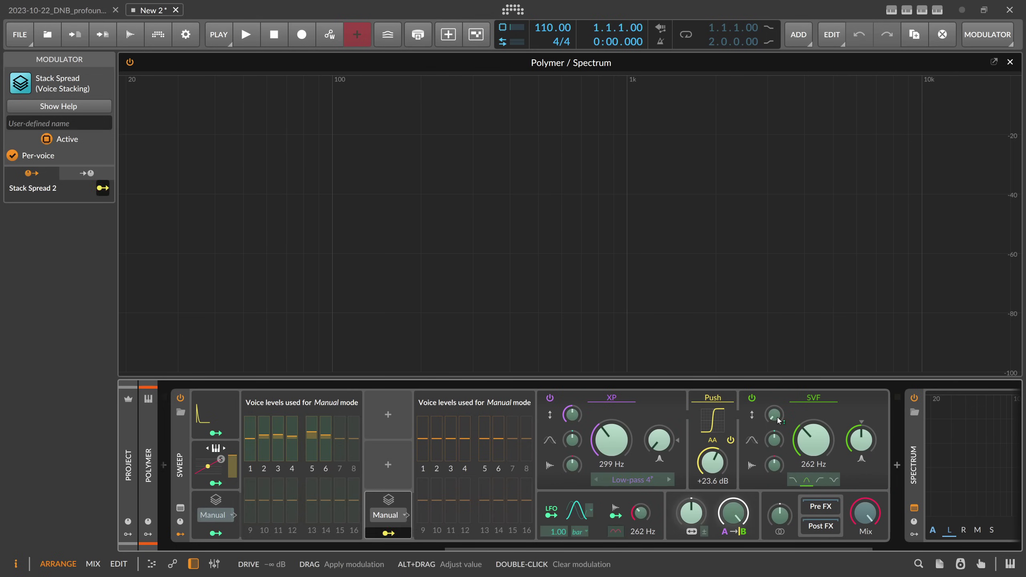
left_click_drag(779, 419, 778, 404)
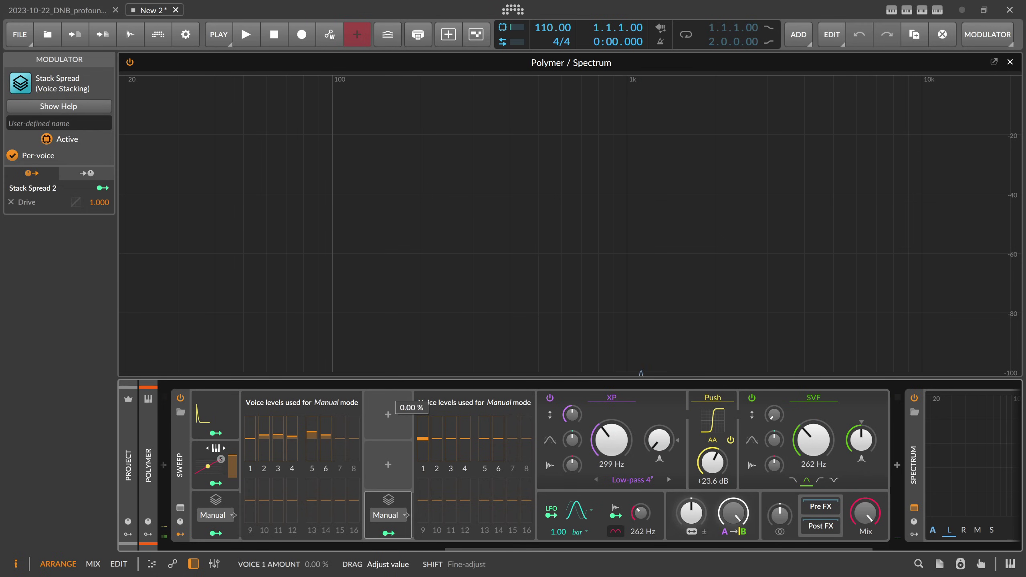
left_click_drag(422, 419, 422, 416)
Raise the Push waveshaper's drive to +30.2 dB and insert a Peak Limiter after Sweep with increased input gain.
mouse_move(712, 463)
left_mouse_down()
mouse_move(713, 437)
mouse_move(713, 448)
left_mouse_up()
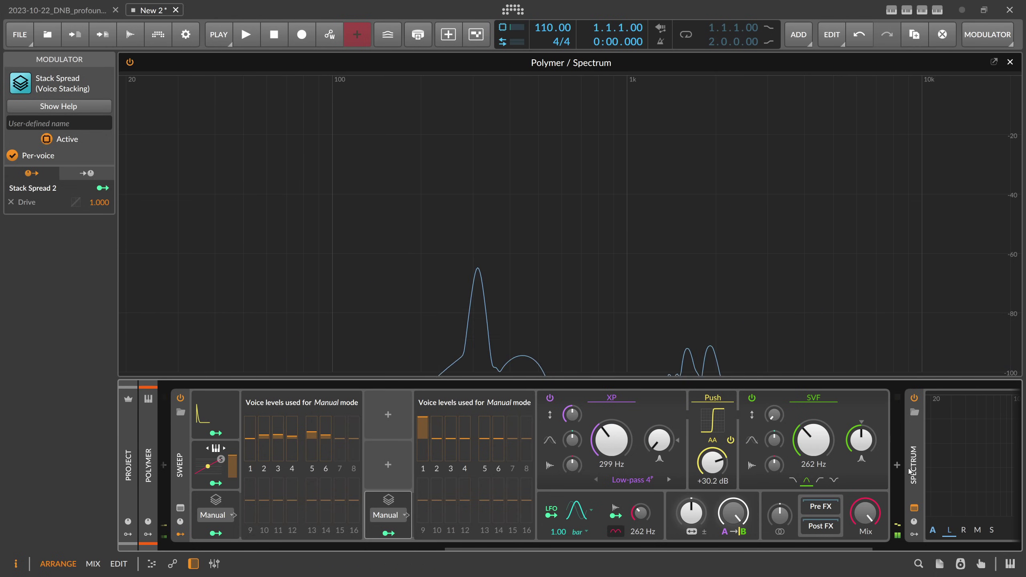
left_click(897, 465)
type("peak")
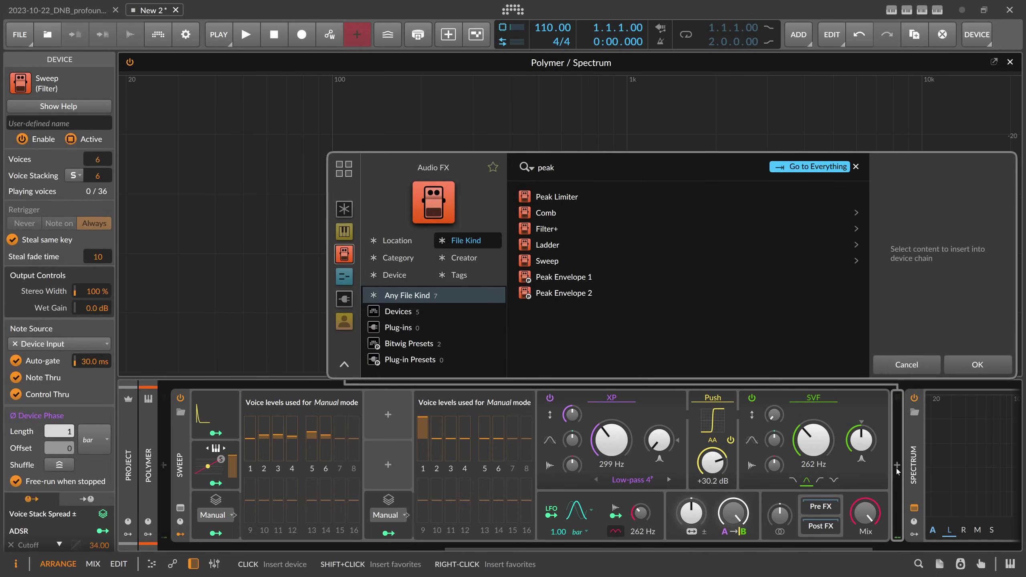
key("Return")
left_click_drag(947, 512, 947, 498)
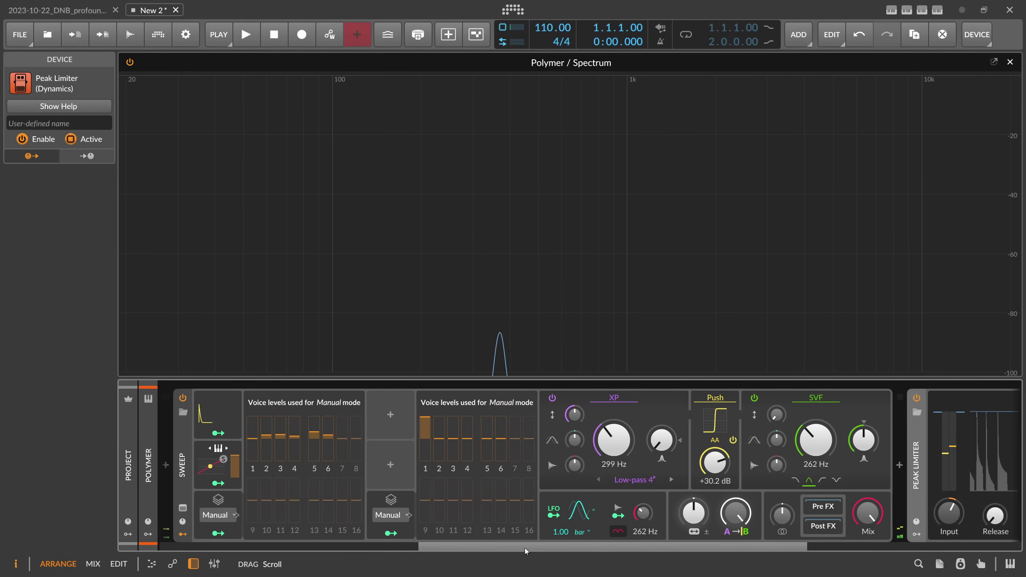
Redraw the individual voice levels of both Stack Spread modulators, with voice 6 of the first one at 20.0 %.
left_click_drag(526, 549, 497, 550)
mouse_move(515, 455)
left_mouse_down()
mouse_move(515, 432)
mouse_move(501, 433)
mouse_move(562, 434)
mouse_move(514, 434)
left_mouse_up()
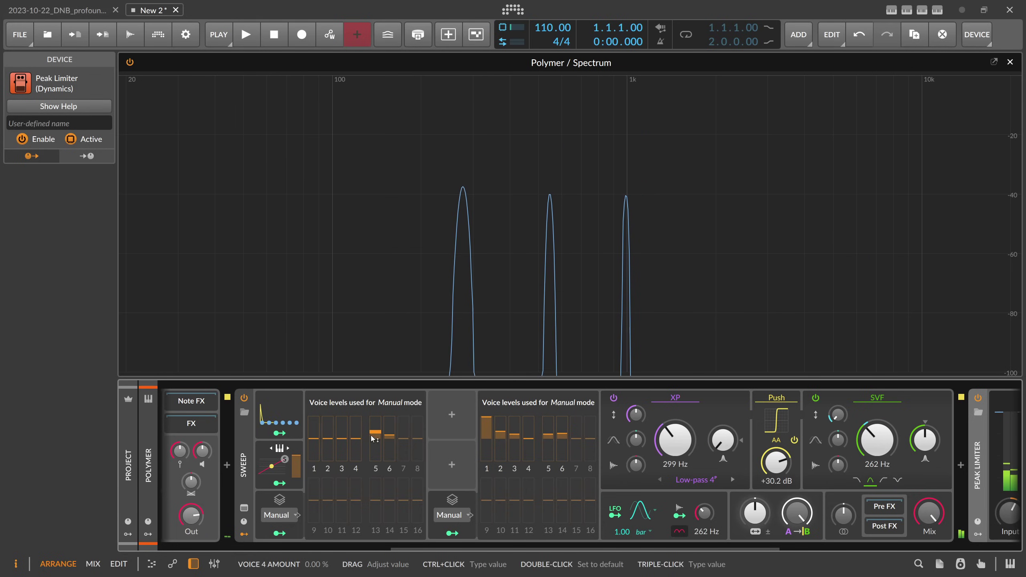
left_click_drag(328, 439, 389, 435)
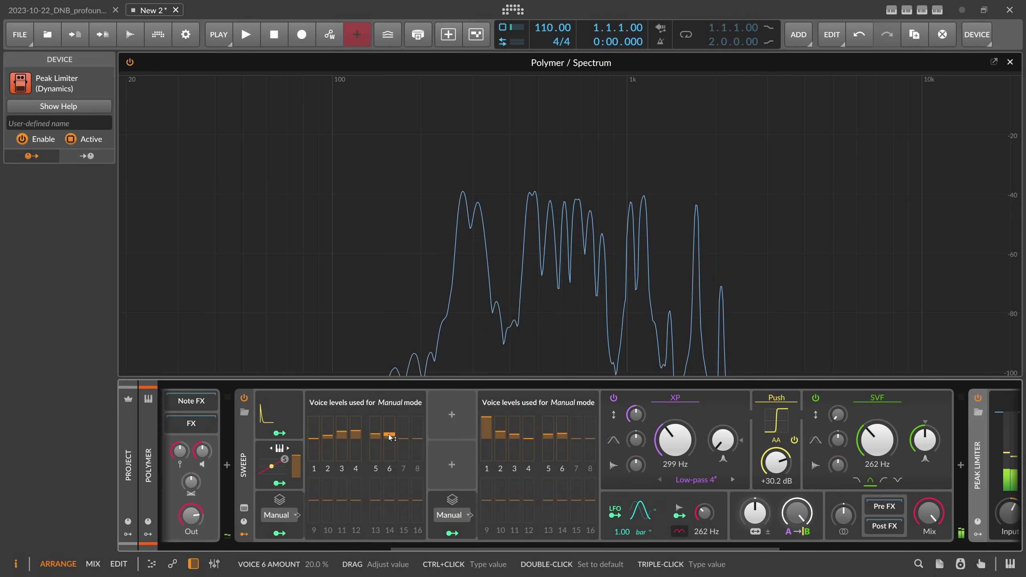
Add a second ADSR modulator to Sweep and give it a short decay with zero sustain.
left_click(452, 415)
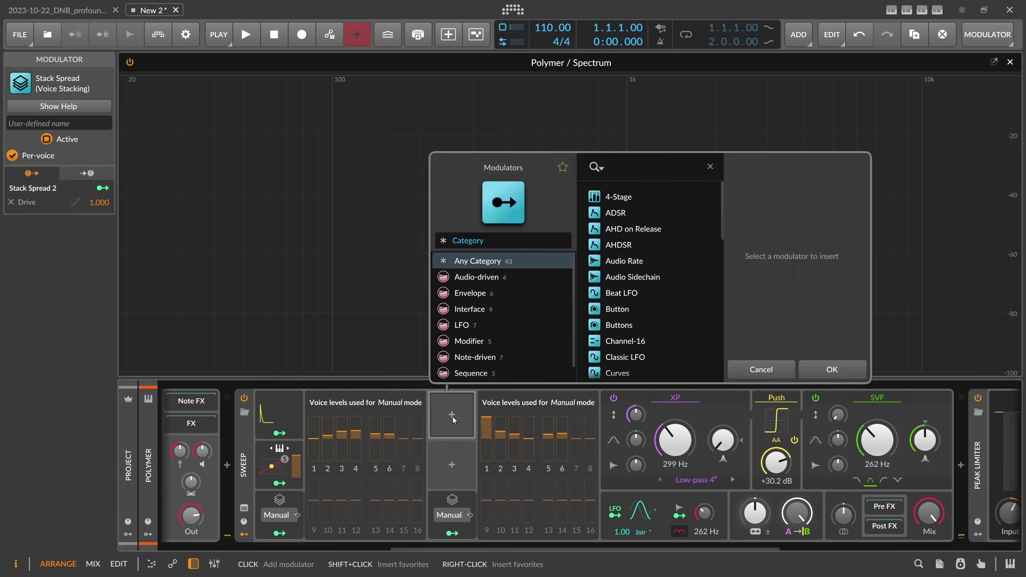
type("ad")
double_click(612, 196)
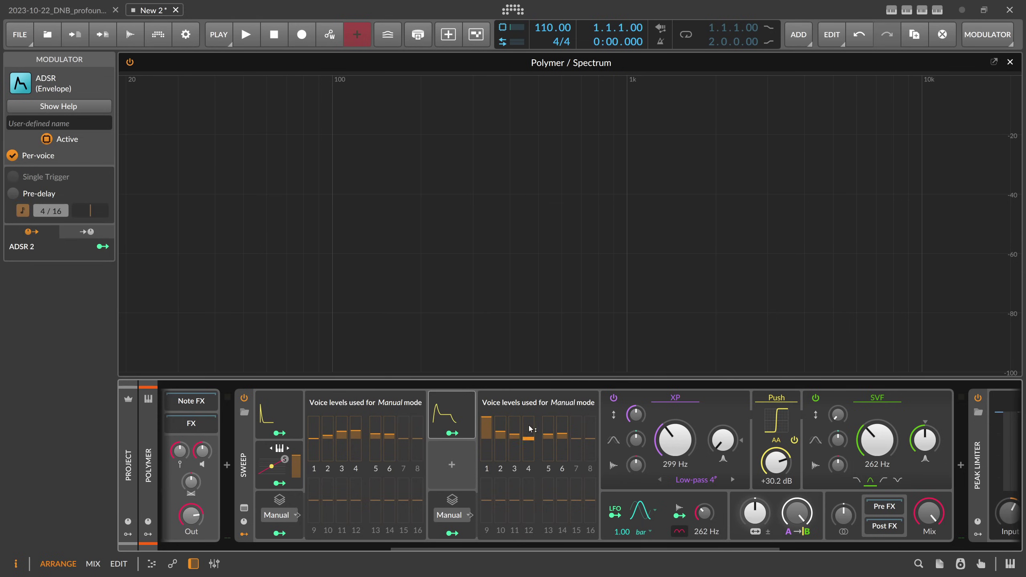
left_click(464, 432)
left_click_drag(383, 508, 383, 534)
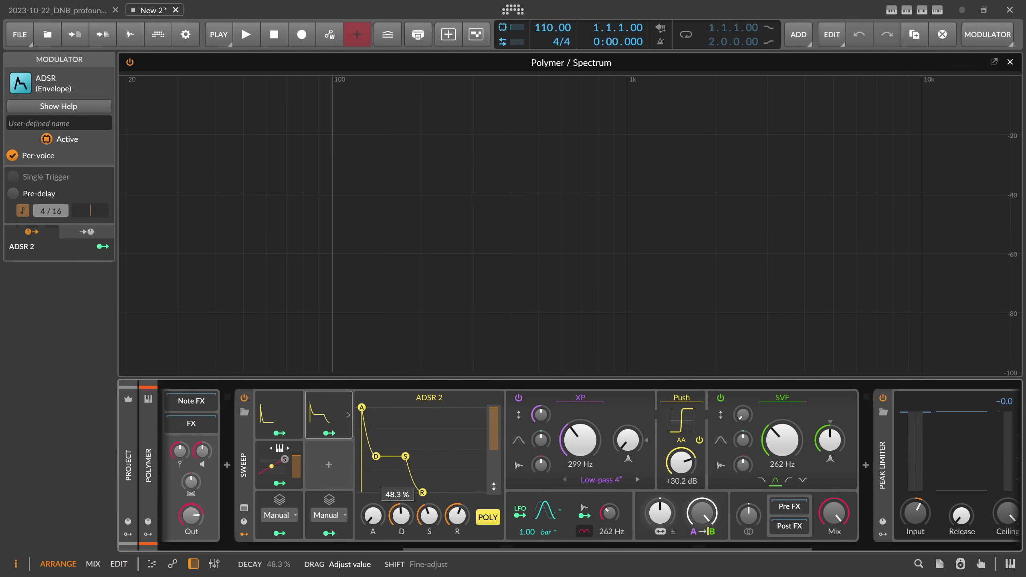
Show the second Stack Spread's voice levels beside ADSR 2 and lower its voice 1 level to 0 %.
left_click(349, 515)
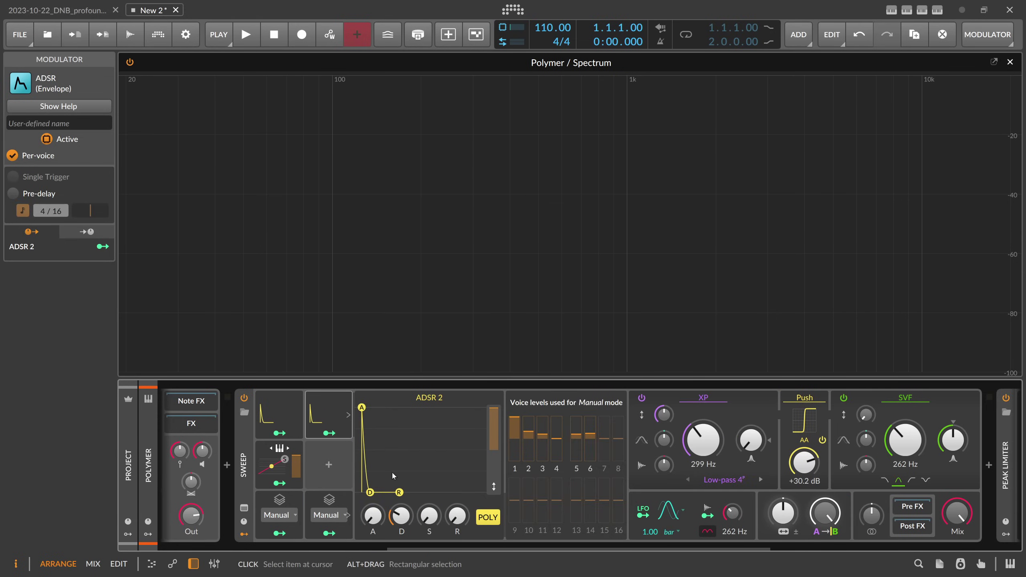
triple_click(517, 437)
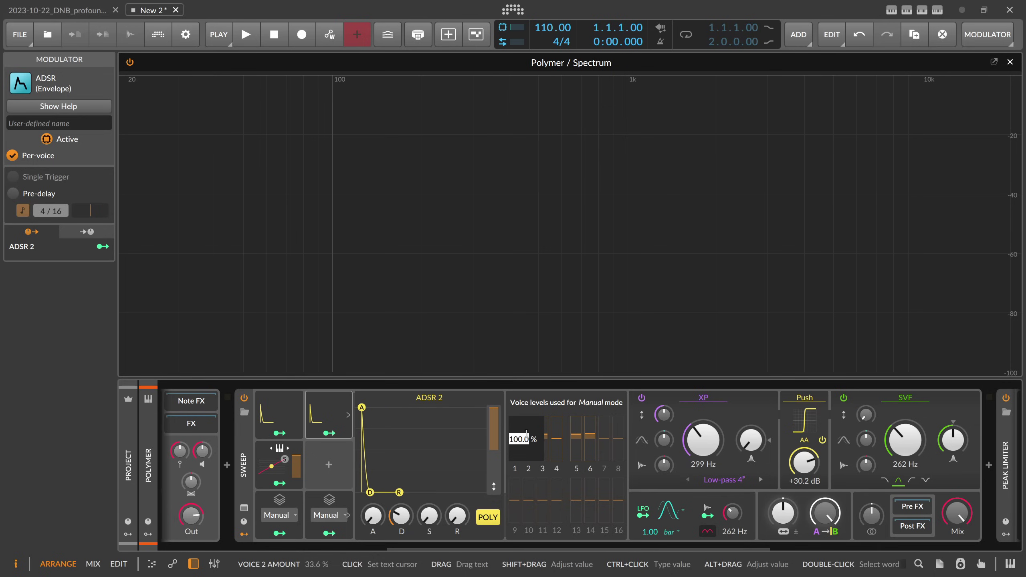
key("Escape")
left_click_drag(516, 434, 515, 441)
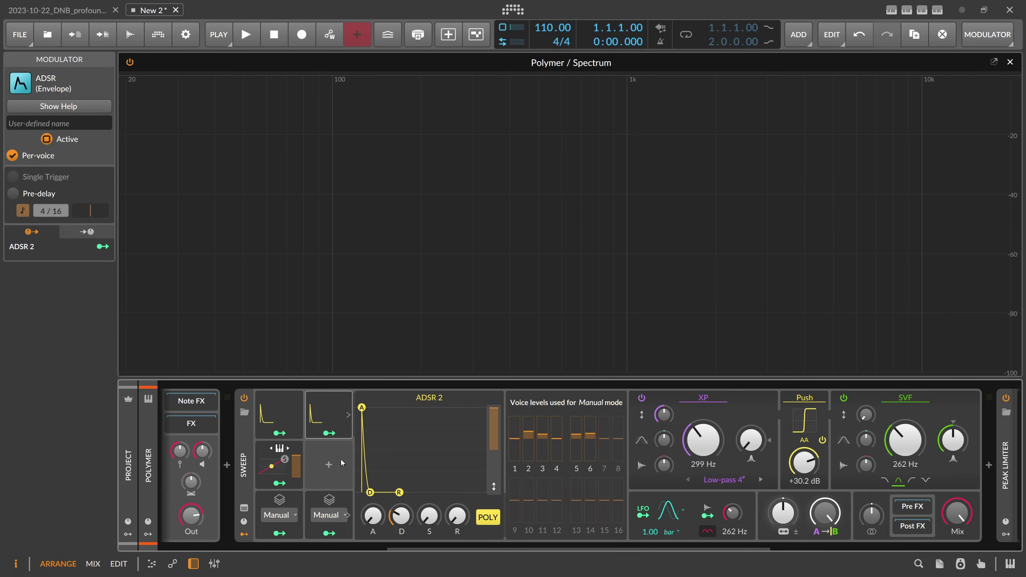
Map ADSR 2 to the second Stack Spread's voice 1 by 1.057 and voice 2 by 0.417, with its decay at 54.0 %.
left_click(330, 433)
left_click_drag(515, 440, 515, 435)
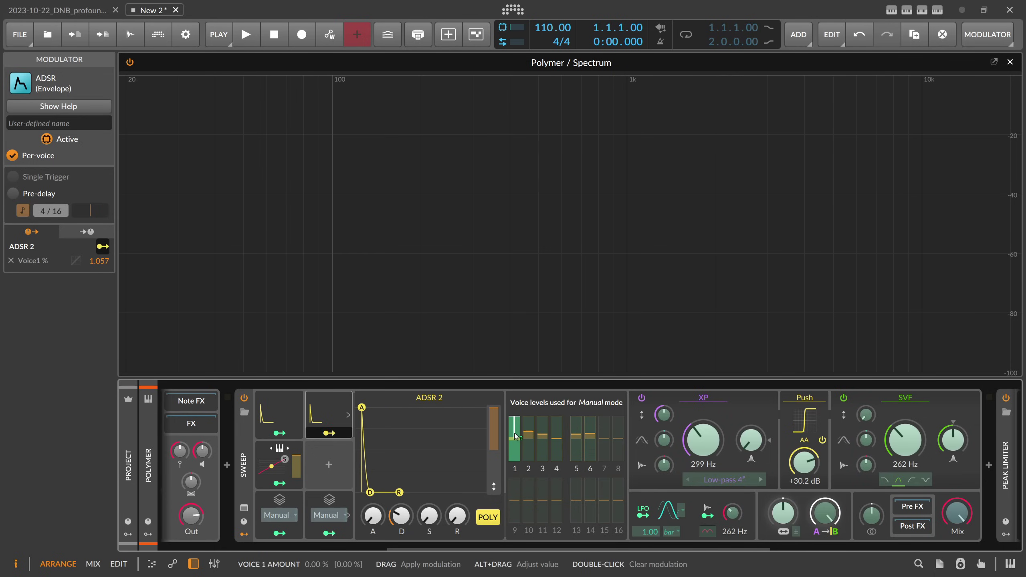
mouse_move(401, 516)
left_mouse_down()
mouse_move(402, 535)
mouse_move(401, 520)
left_mouse_up()
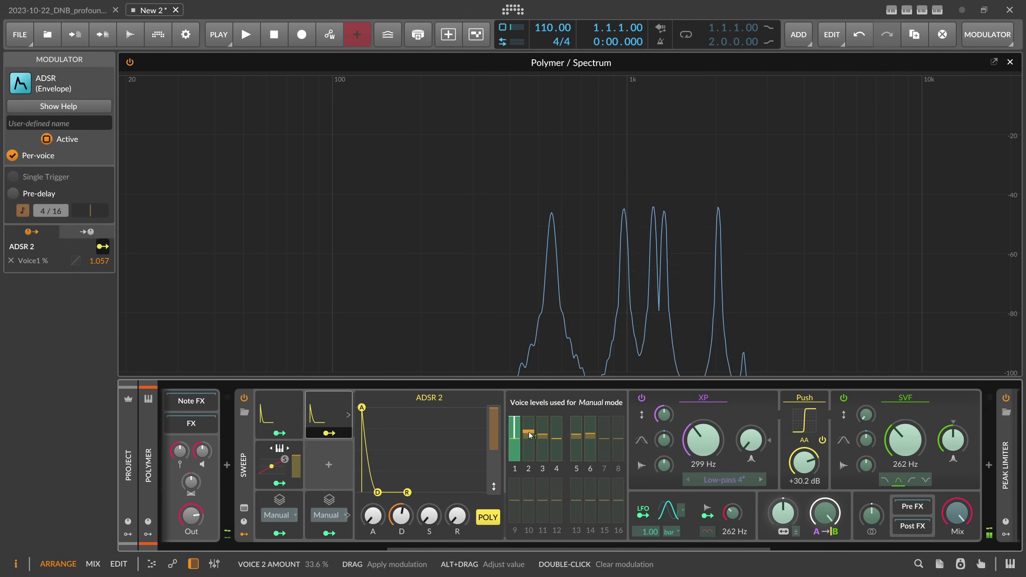
left_click_drag(528, 434, 528, 424)
left_click(329, 534)
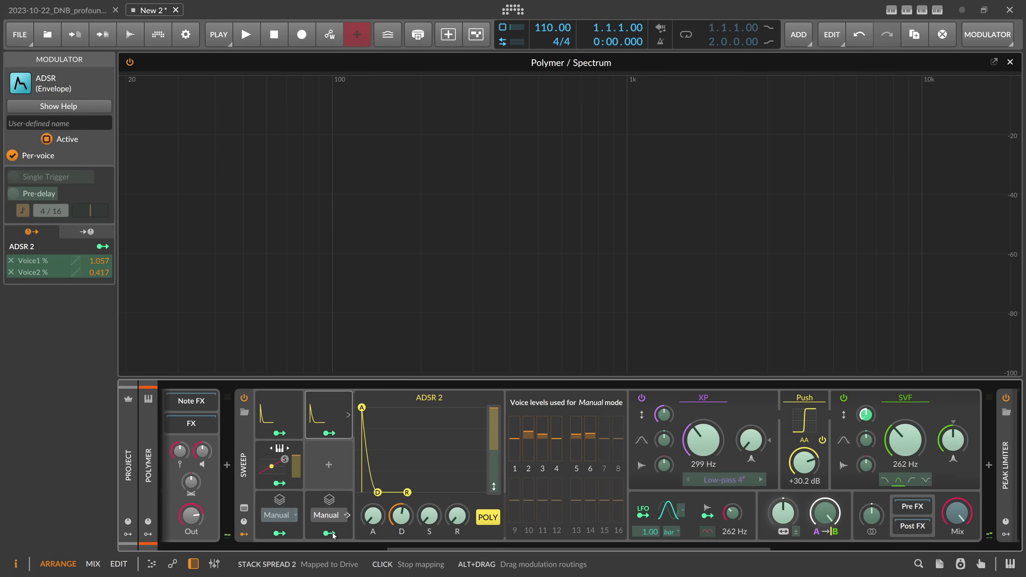
left_click(329, 533)
Add a third Stack Spread modulator to Sweep, keeping its spread mode at 0 to +1.
left_click(329, 469)
type("void")
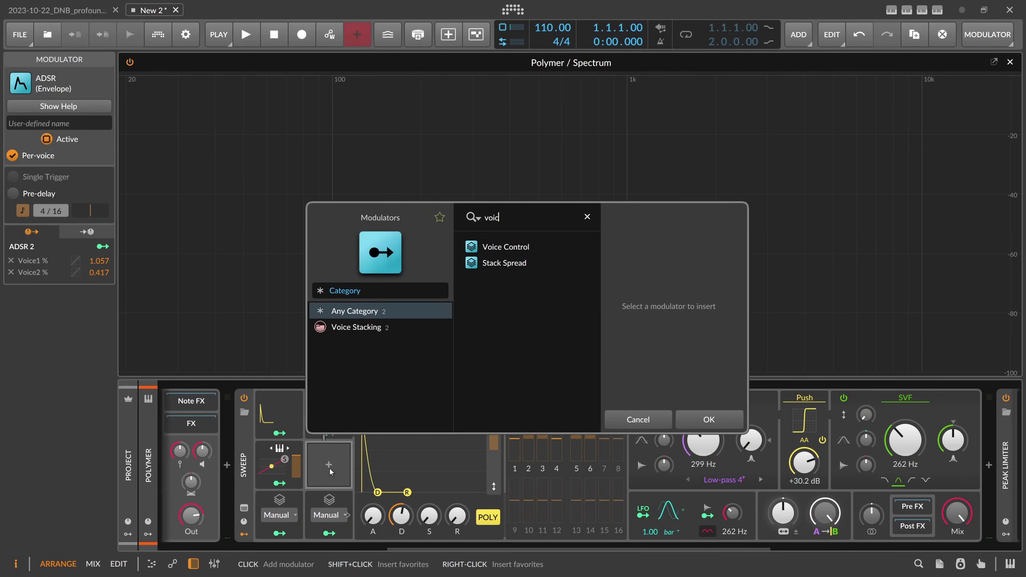
key("Down")
key("Down")
key("Return")
left_click(336, 465)
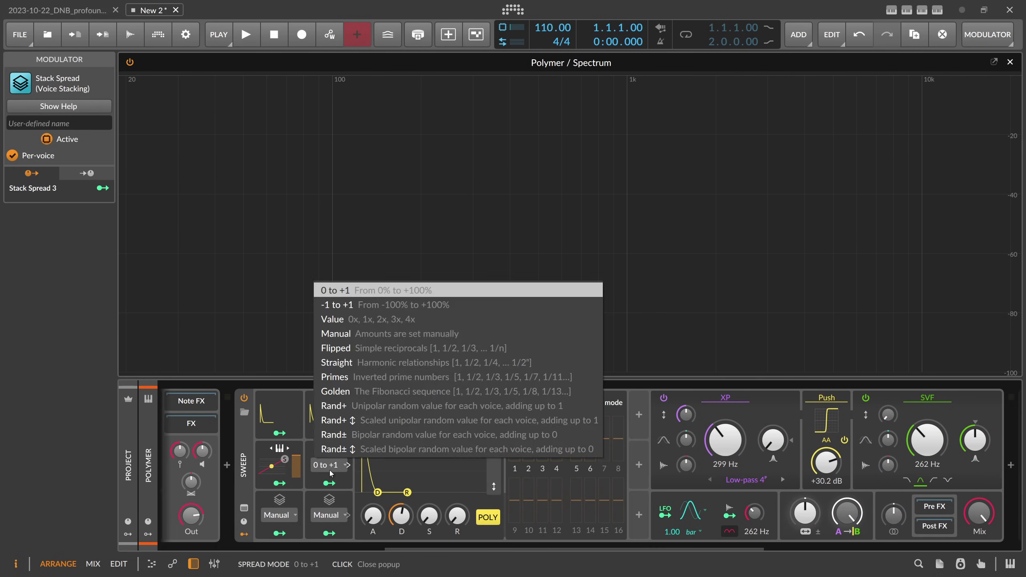
left_click(335, 464)
Map the third Stack Spread to ADSR 2's Decay with an amount of -0.25.
left_click(329, 483)
left_click_drag(402, 516, 402, 520)
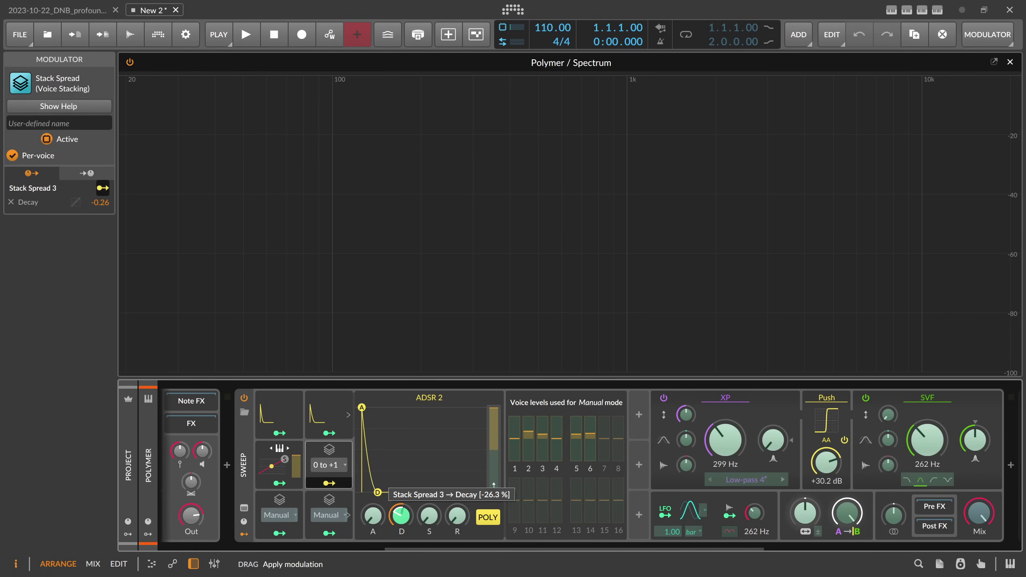
left_click_drag(401, 519, 401, 517)
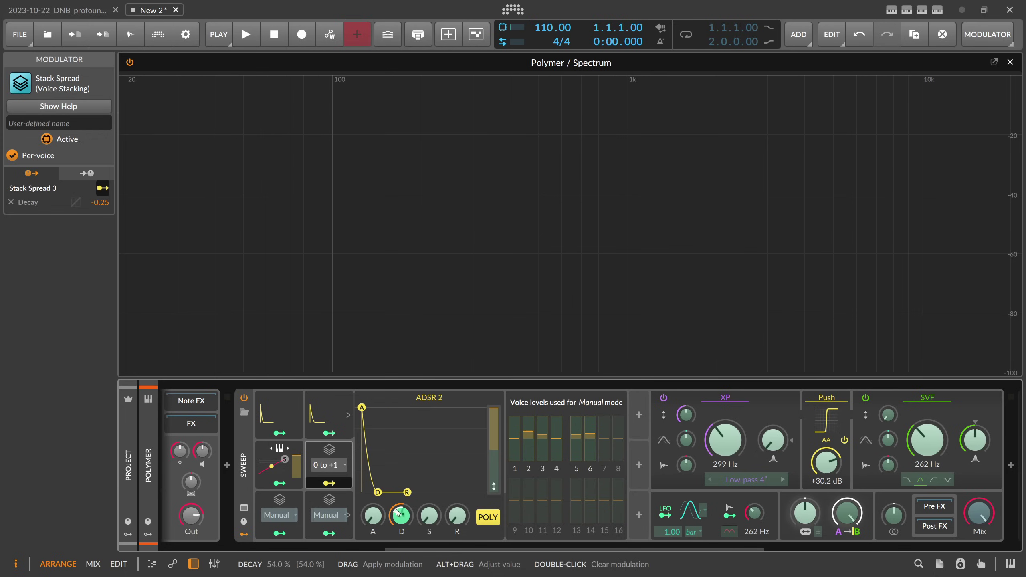
Set the third Stack Spread's amount on ADSR 2's Decay to -0.36 and adjust the second Stack Spread's levels across voices 1 to 6.
left_click_drag(399, 516, 398, 517)
left_click_drag(399, 515, 398, 514)
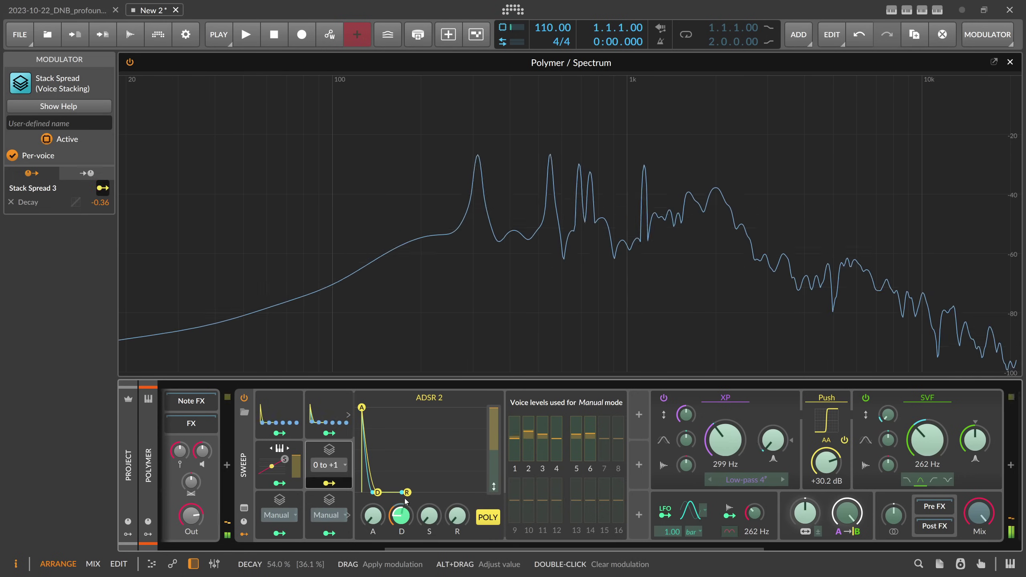
left_click_drag(530, 442, 575, 425)
left_click(329, 433)
left_click_drag(590, 443, 591, 423)
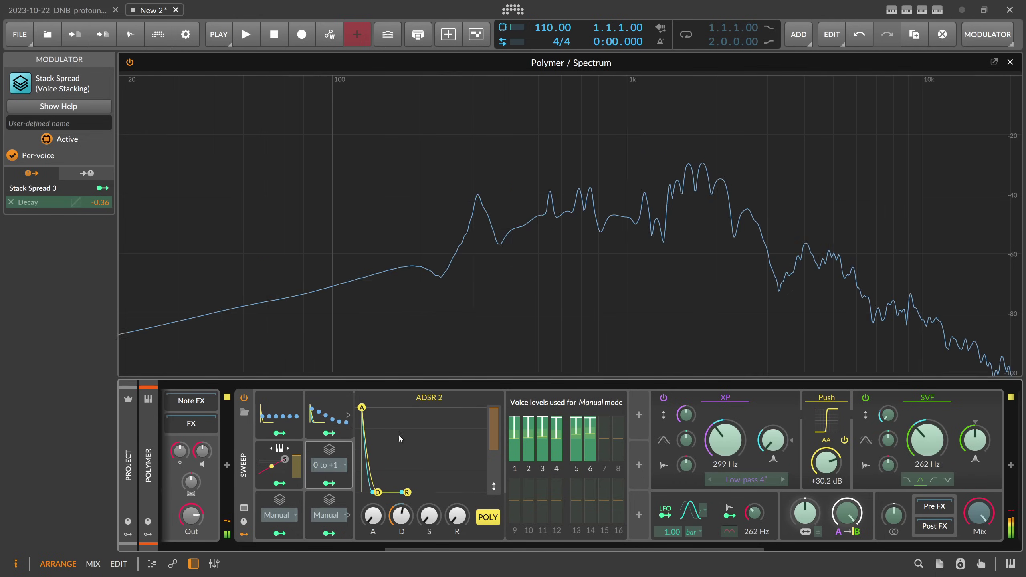
left_click(338, 434)
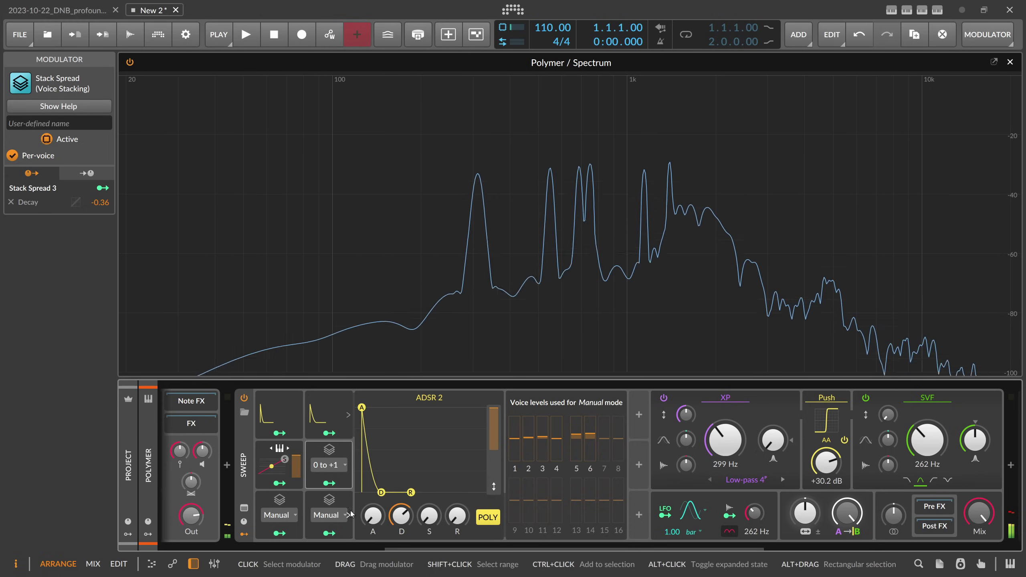
Set ADSR 2's decay to 66.9 % and Stack Spread 3's amount on it to -0.86, and collapse both expanded modulator views.
left_click(329, 484)
left_click_drag(401, 516, 401, 553)
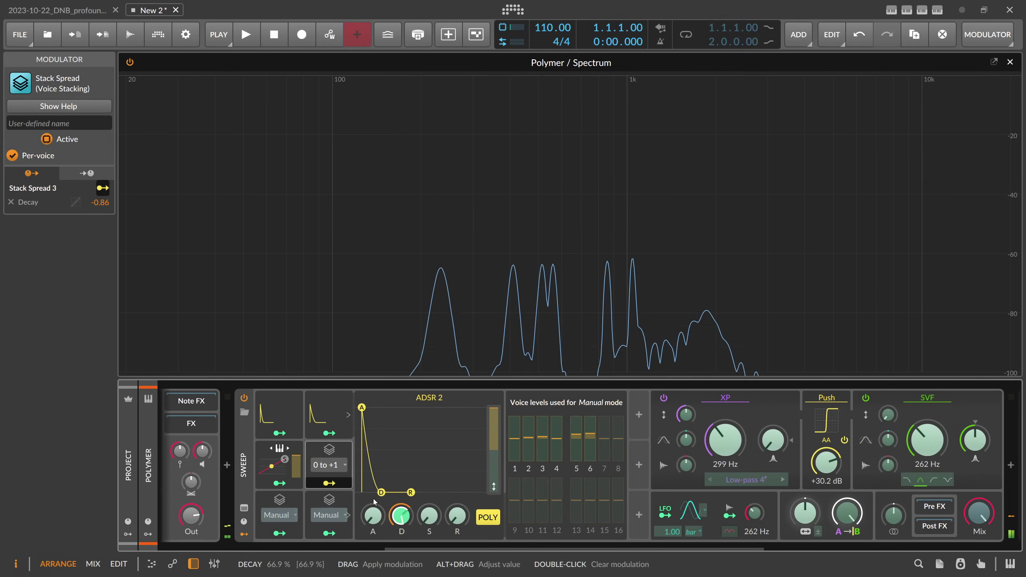
left_click(335, 454)
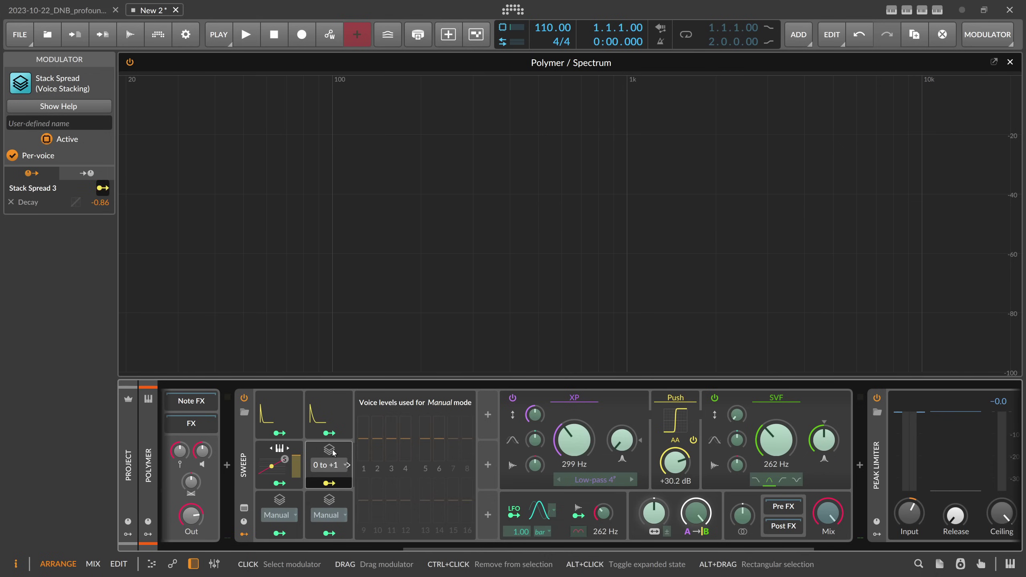
left_click(335, 453)
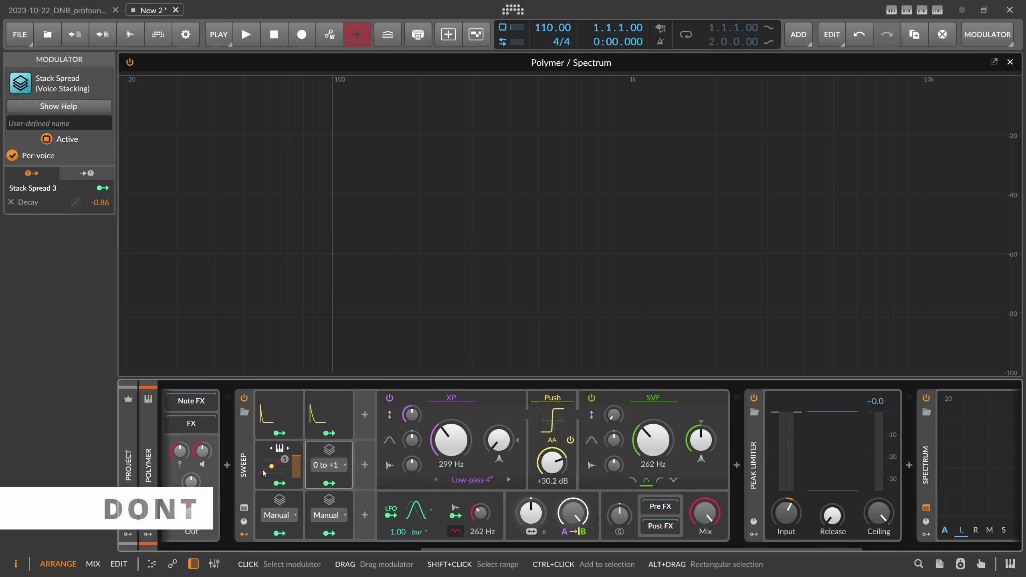
Insert a Filter+ device between Sweep and Peak Limiter.
left_click(251, 469)
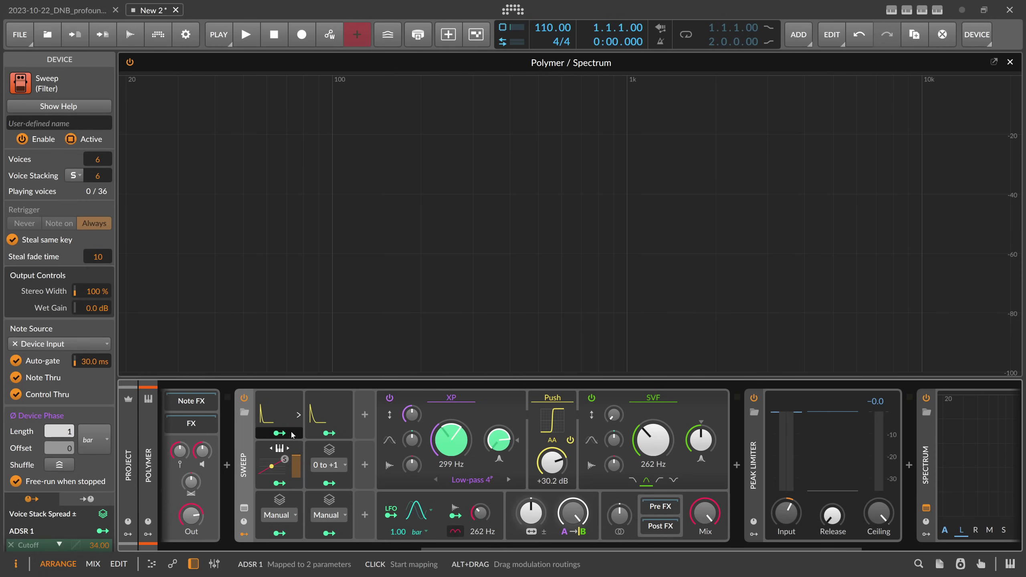
left_click(737, 466)
type("filt")
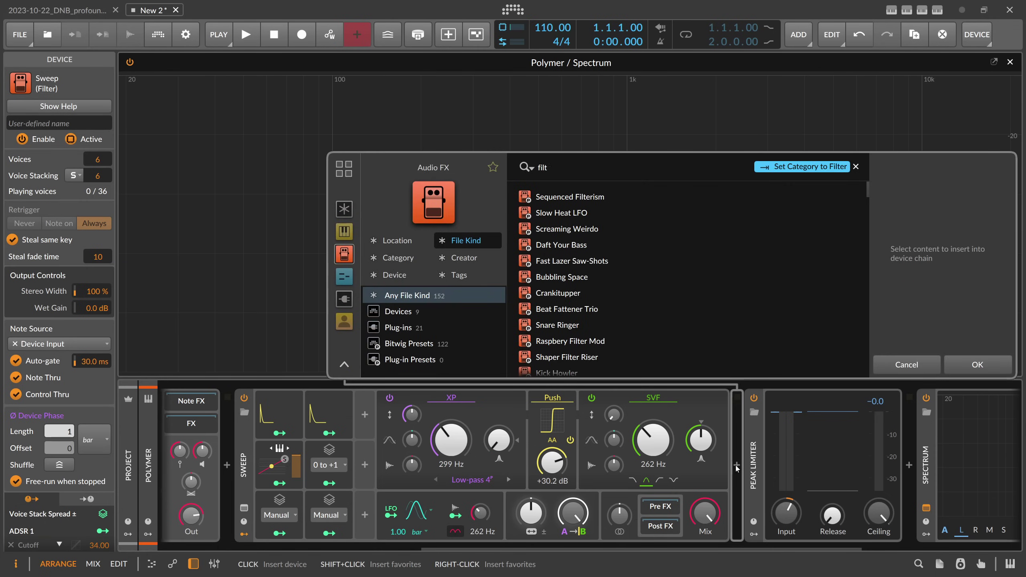
type("er+")
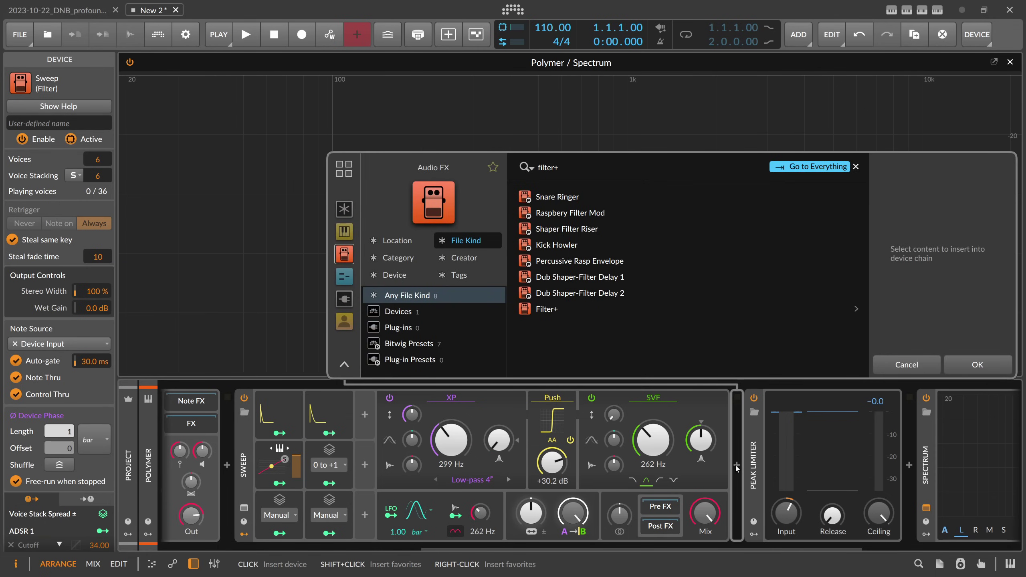
double_click(548, 309)
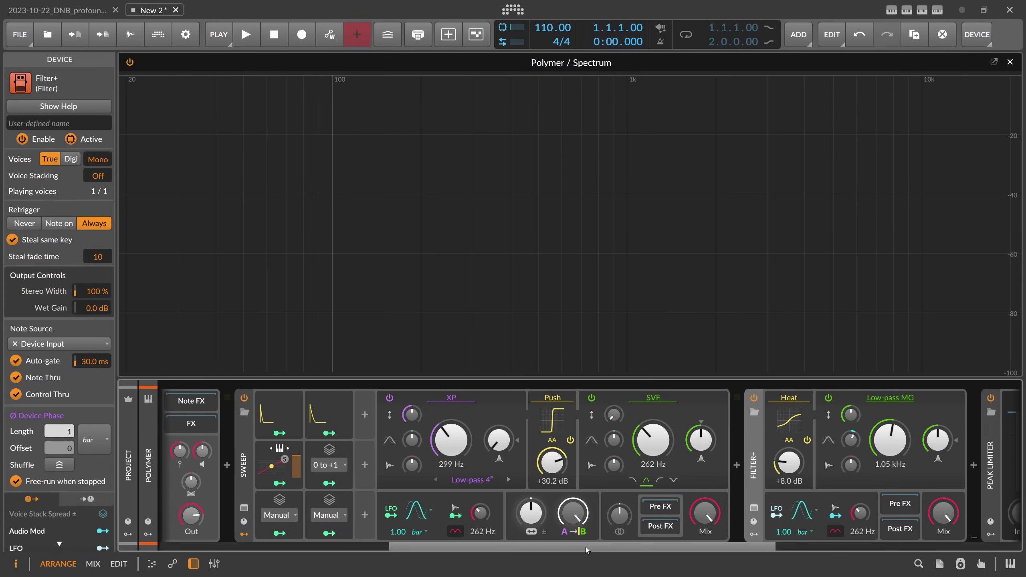
Insert a Filter device between Sweep and Filter+.
scroll(587, 550, "right", 5)
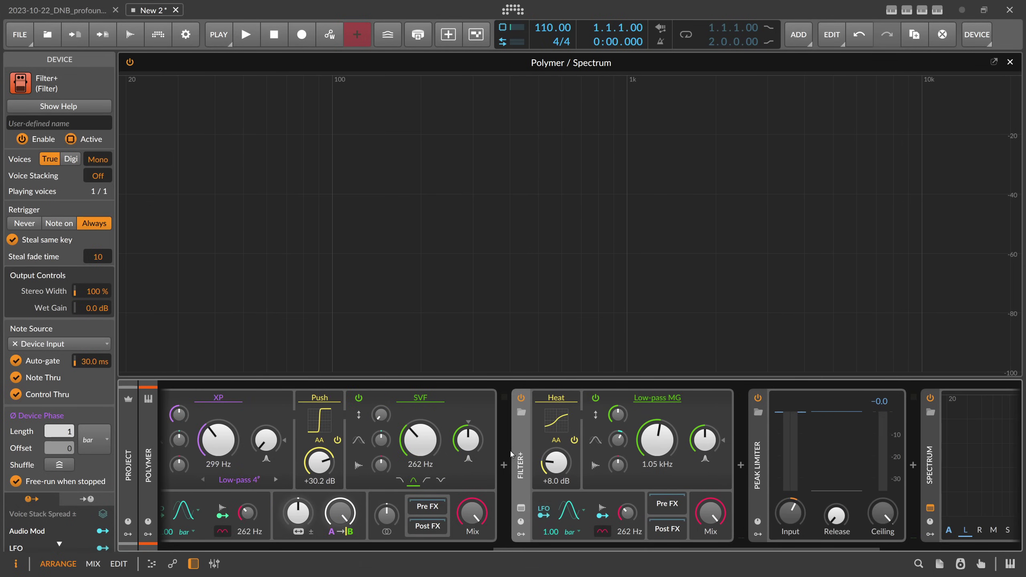
left_click(505, 465)
type("filte")
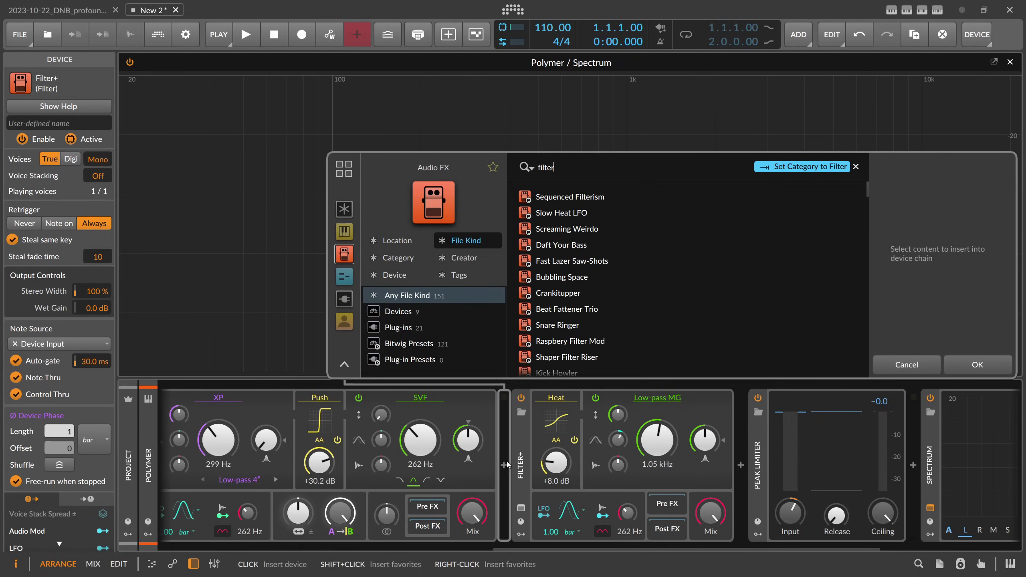
type("r")
scroll(554, 353, "down", 2)
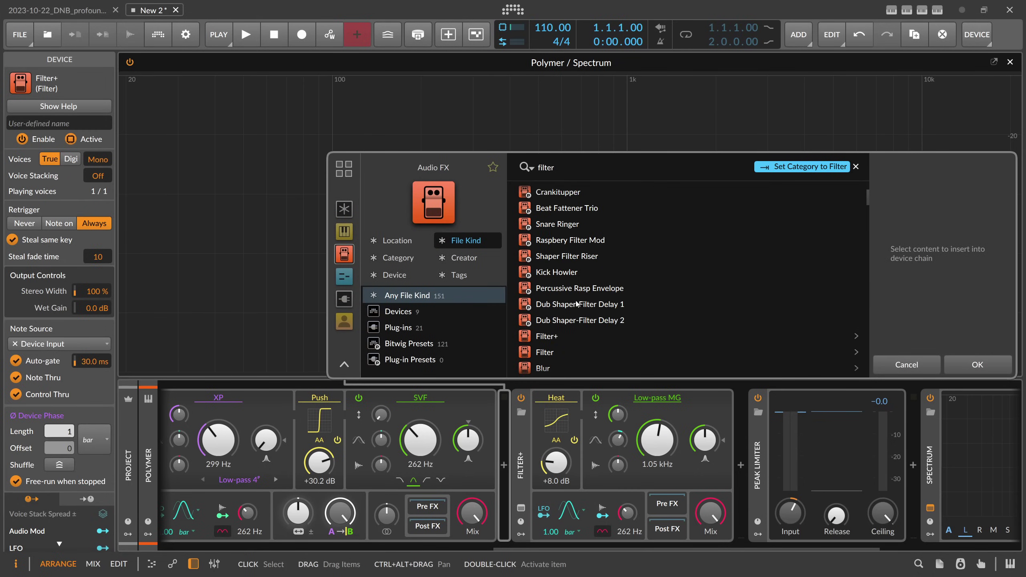
double_click(555, 353)
Lower the Filter device's cutoff frequency and bring it partly back up.
scroll(532, 542, "right", 5)
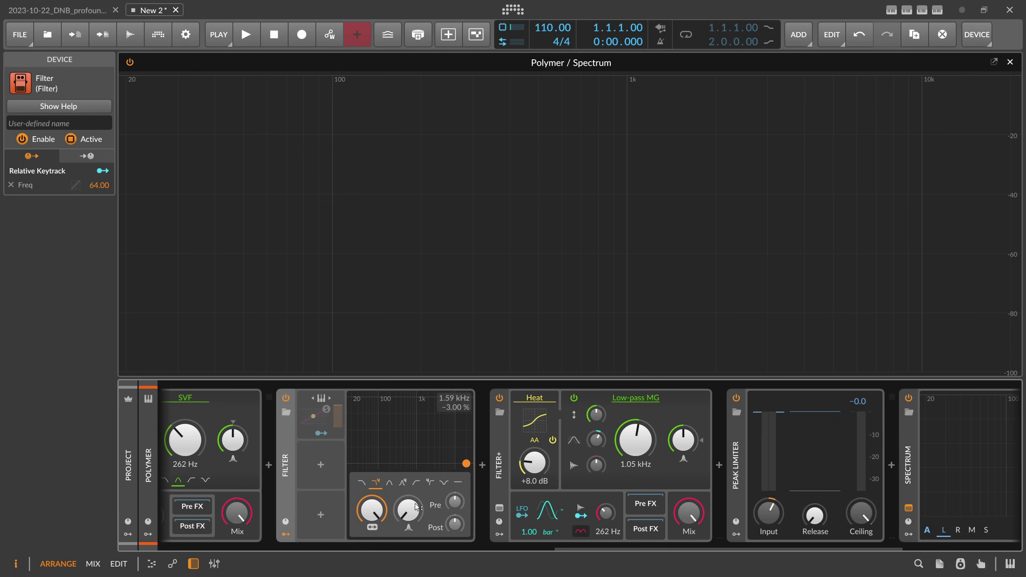
left_click_drag(372, 510, 372, 558)
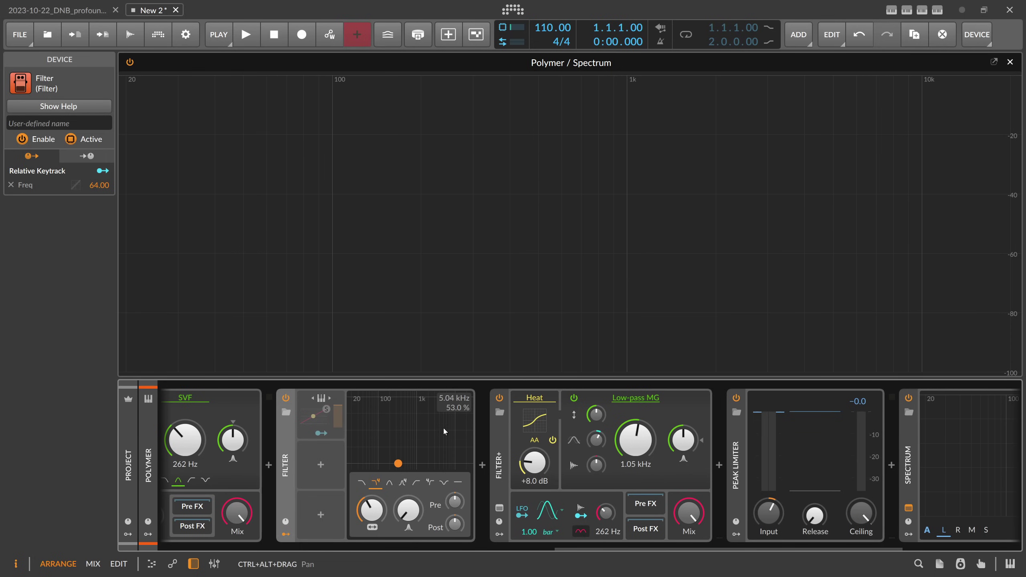
left_click_drag(372, 510, 372, 486)
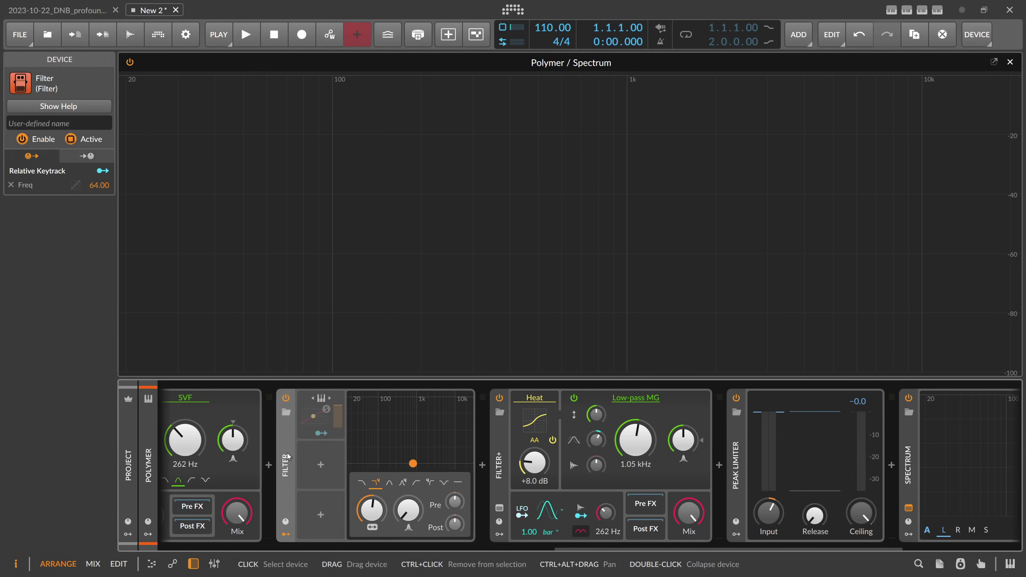
Switch Filter+ to the Vowels filter and disable the Sweep and Filter devices.
left_click(506, 457)
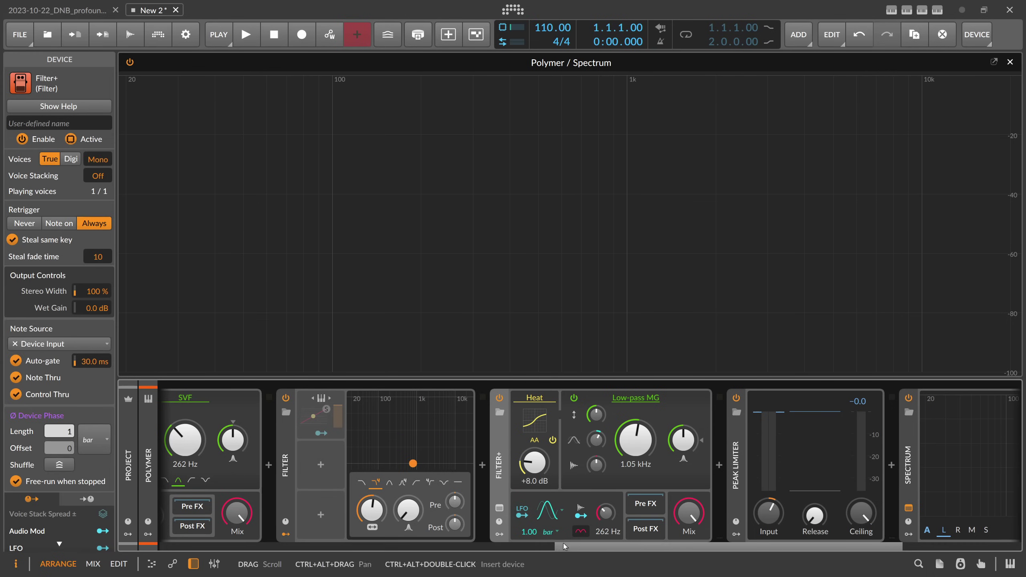
mouse_move(563, 544)
left_mouse_down()
mouse_move(391, 544)
mouse_move(574, 548)
left_mouse_up()
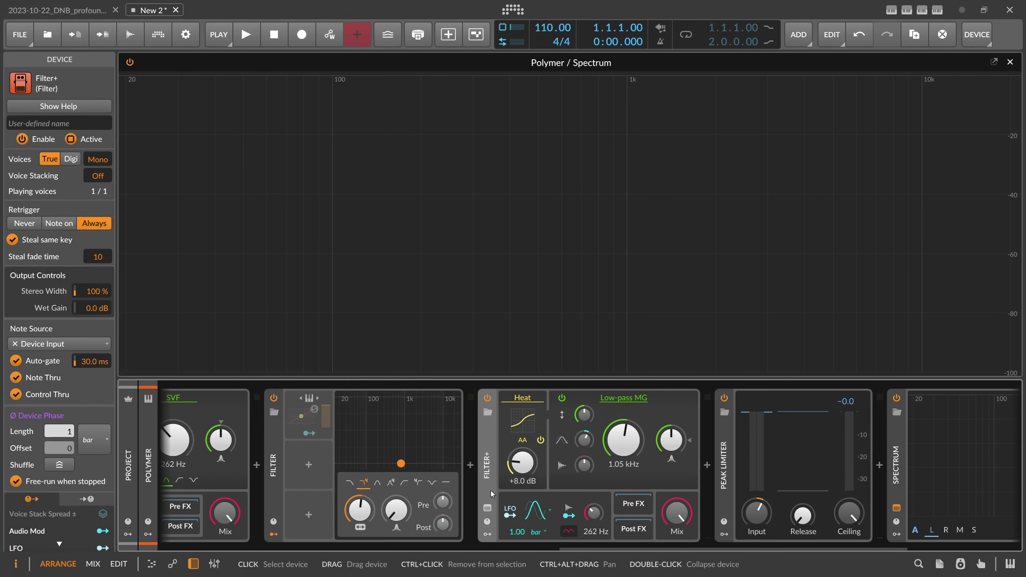
left_click(624, 397)
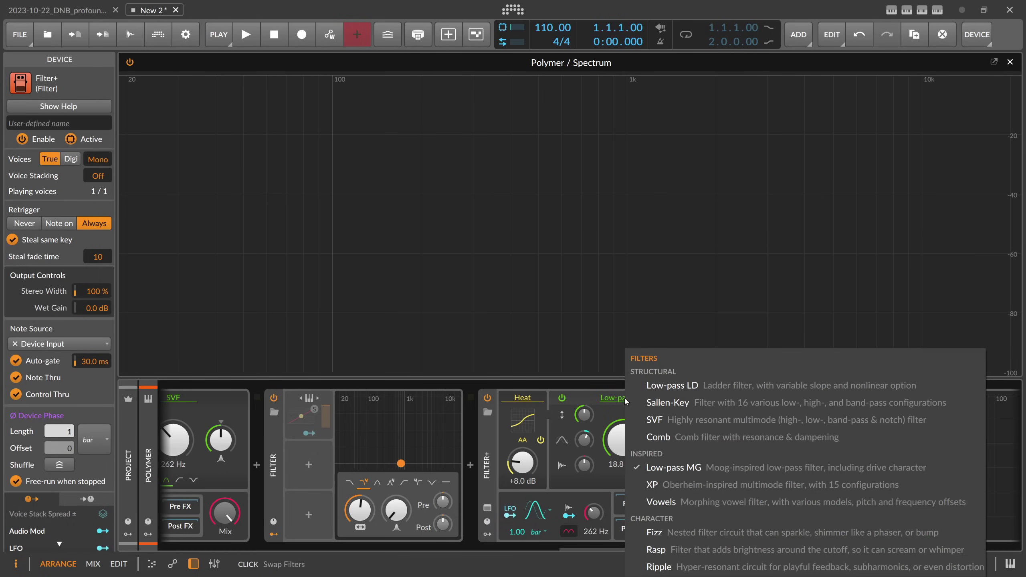
left_click(679, 503)
left_click_drag(575, 546, 377, 531)
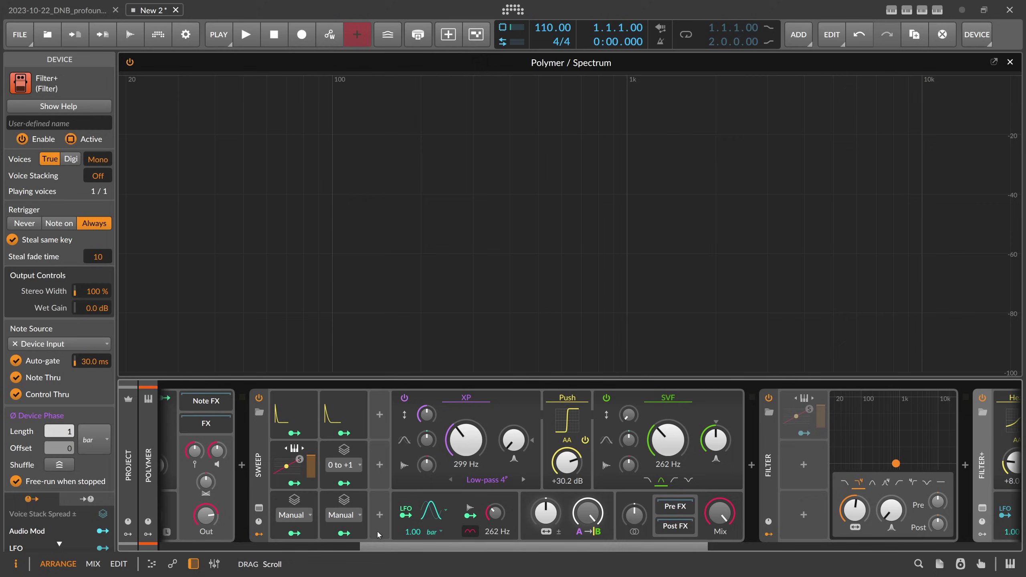
left_click(260, 398)
On Polymer, turn the noise fully down, set the filter cutoff to 9.55 kHz, and raise the sustain and wavetable index to maximum.
left_click_drag(611, 550, 411, 550)
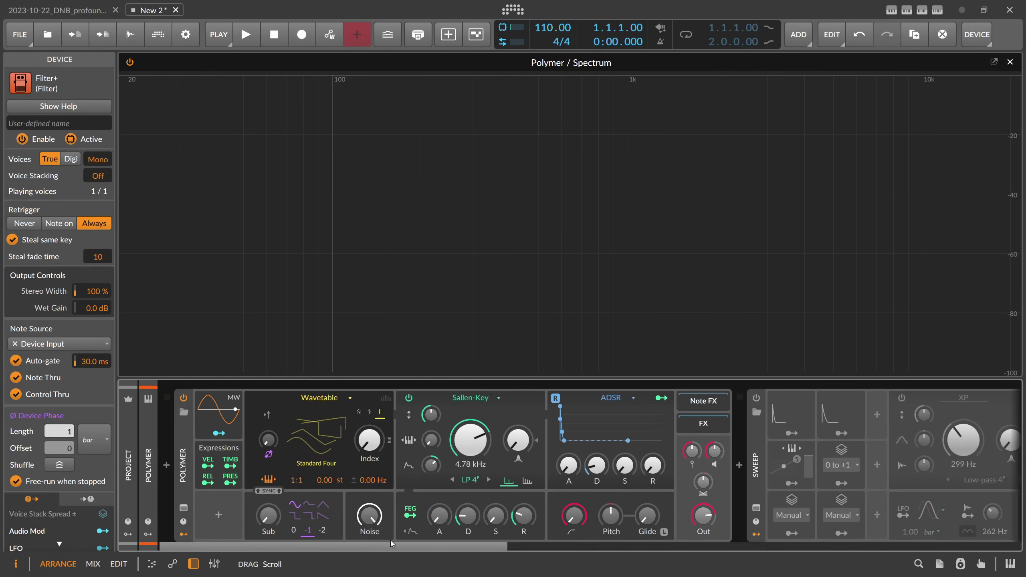
left_click_drag(370, 516, 370, 572)
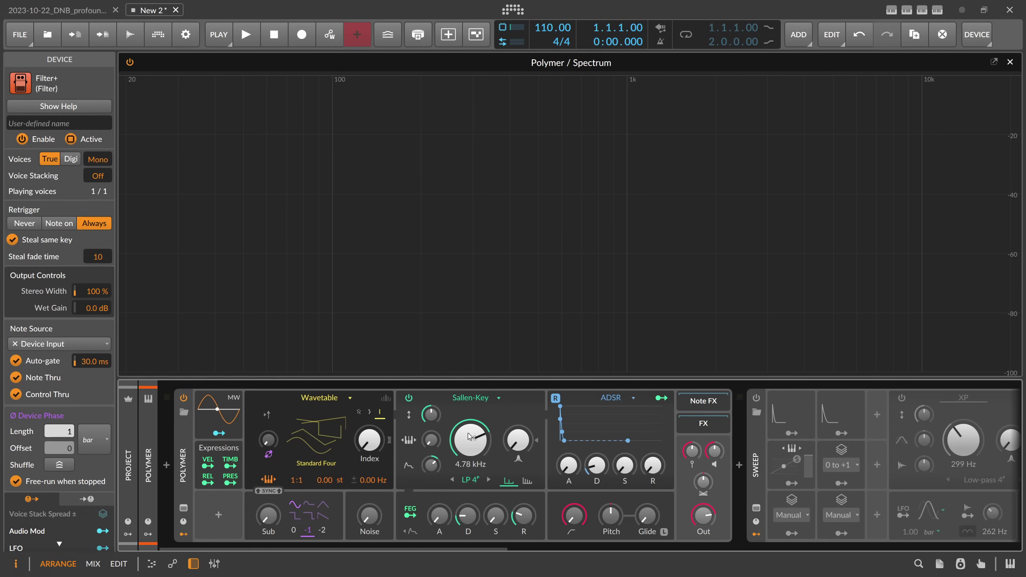
left_click_drag(470, 437, 470, 424)
left_click_drag(625, 465, 625, 376)
left_click_drag(370, 439, 370, 364)
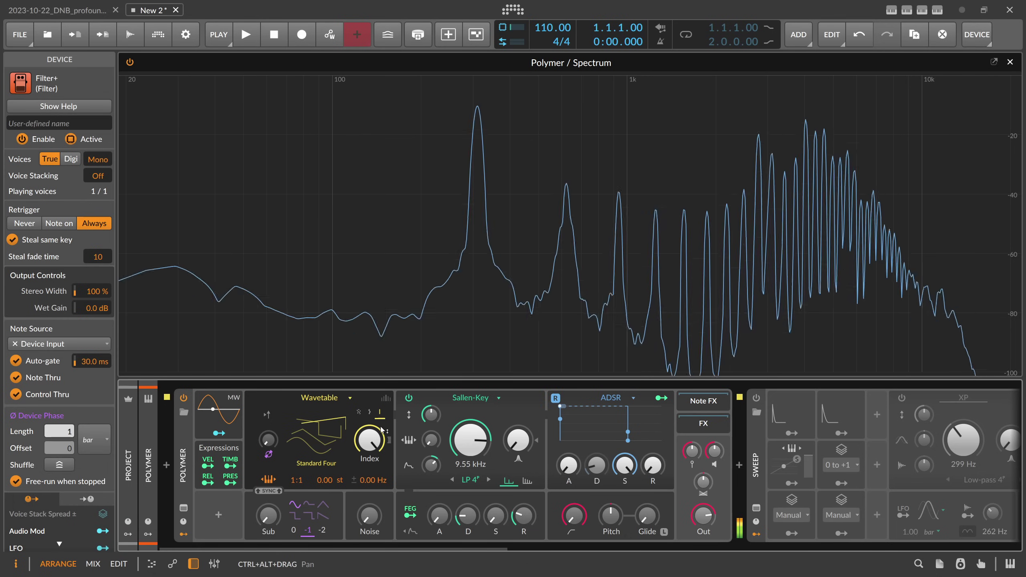
Set the Wavetable oscillator's unison to 16 voices in Fat mode and raise its detune.
left_click(386, 398)
left_click(380, 416)
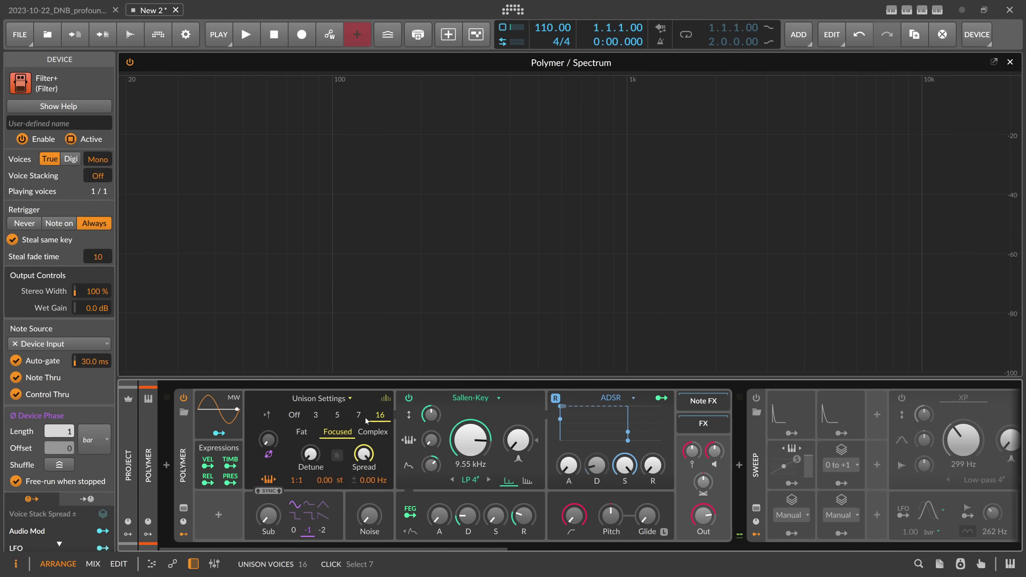
left_click_drag(310, 453, 310, 438)
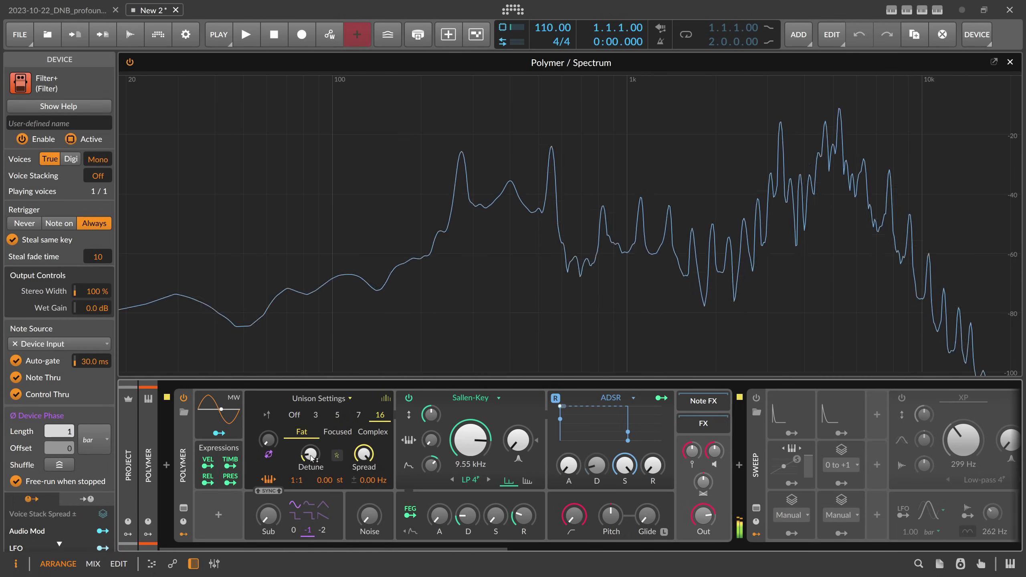
Reset the Peak Limiter's input and fill the Vowels filter's two empty side positions with the ɜ and u vowels.
left_click_drag(448, 549, 859, 543)
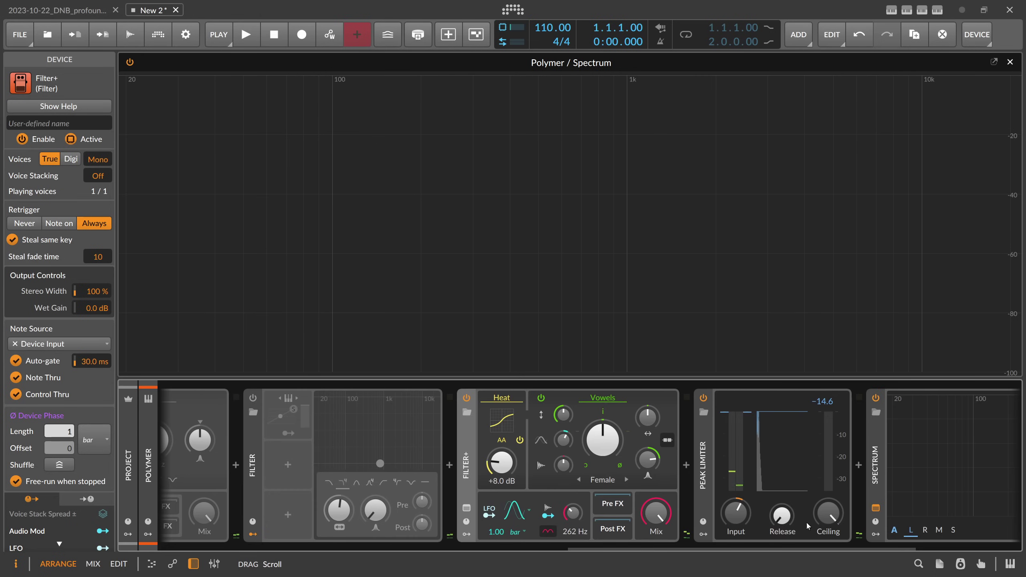
left_click_drag(736, 513, 736, 511)
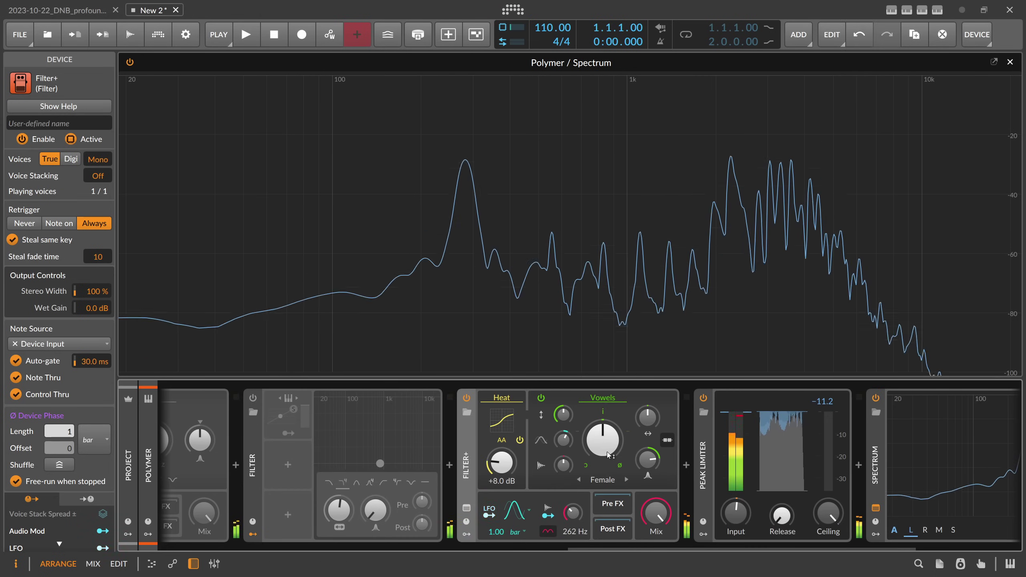
left_click(582, 438)
left_click(610, 321)
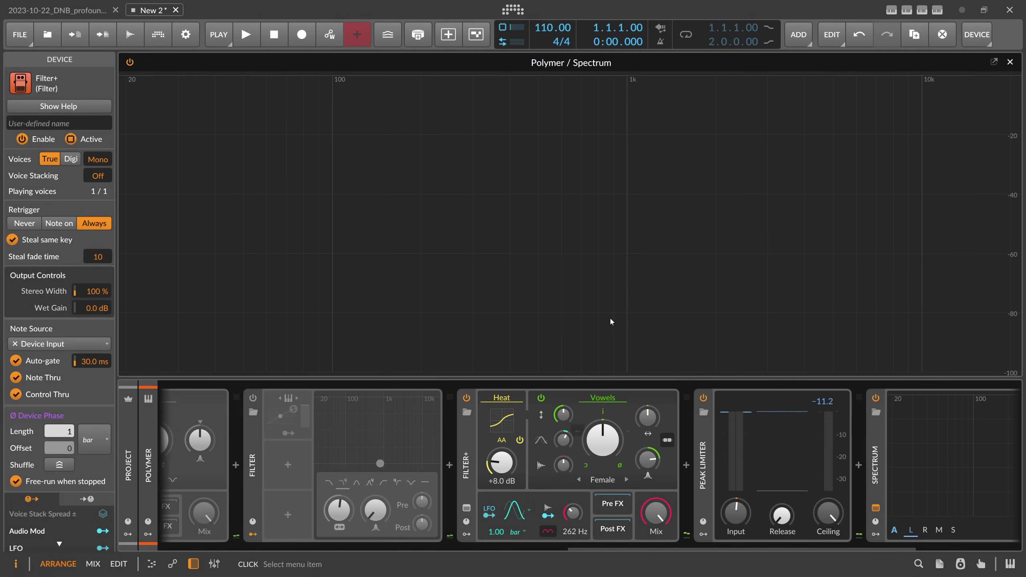
left_click(637, 429)
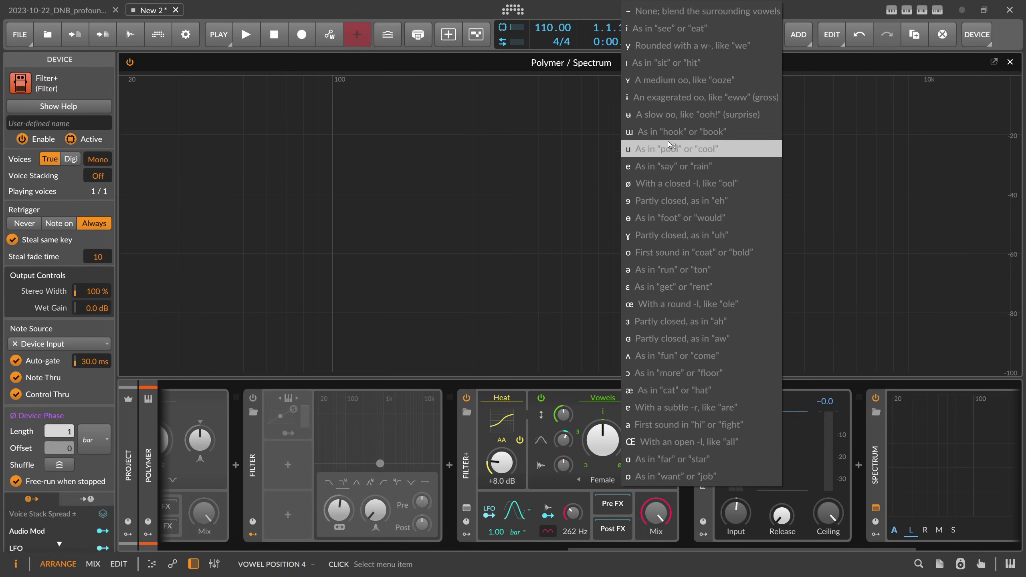
left_click(668, 117)
Sweep and reset the Vowels filter's vowel position, reduce its resonance, and lower the Peak Limiter's input.
left_click_drag(602, 440, 602, 403)
double_click(602, 440)
double_click(648, 460)
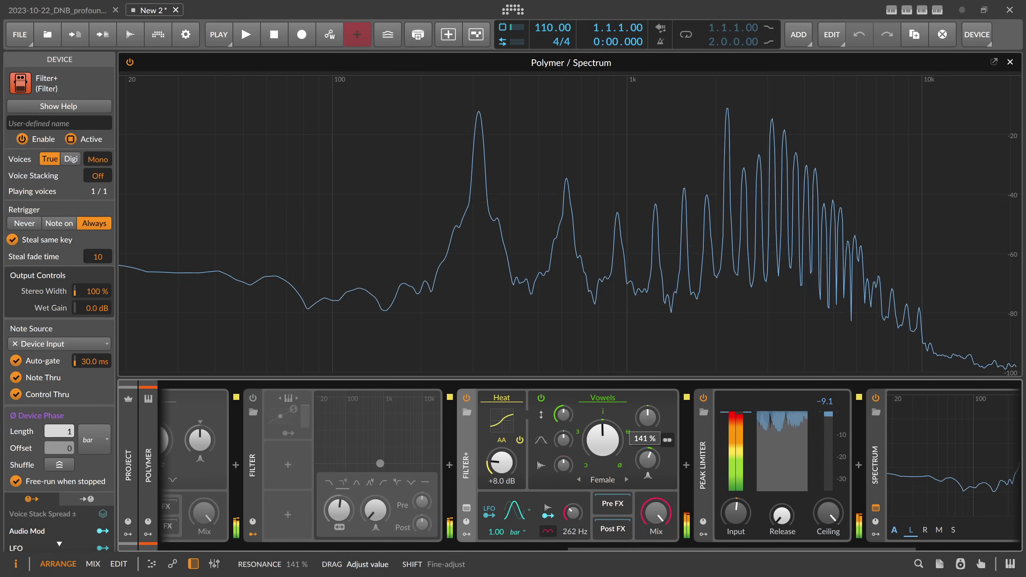
left_click_drag(728, 500, 728, 521)
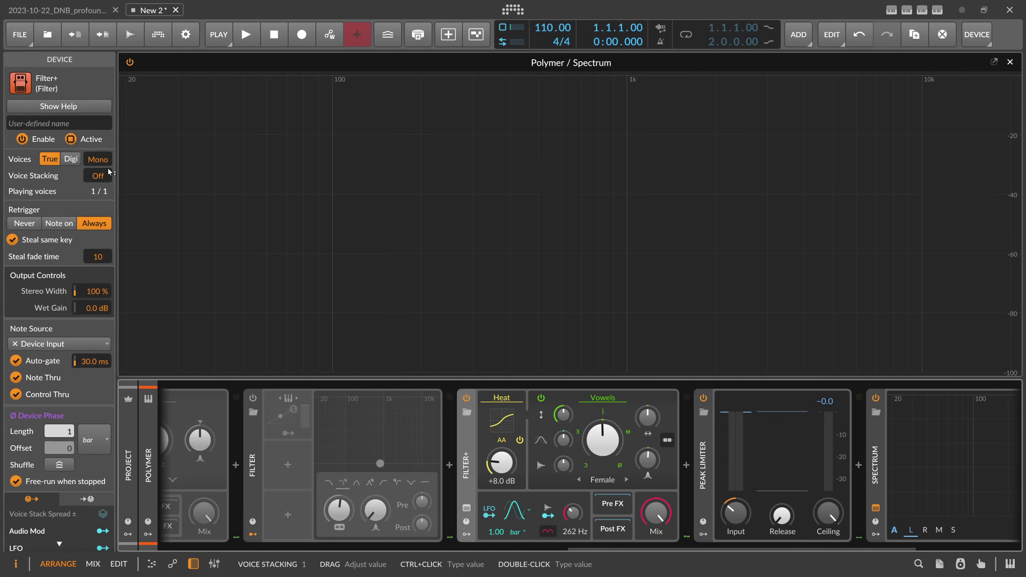
Set Filter+'s voice stacking to 6 and show its modulator slots.
left_click_drag(97, 176, 98, 176)
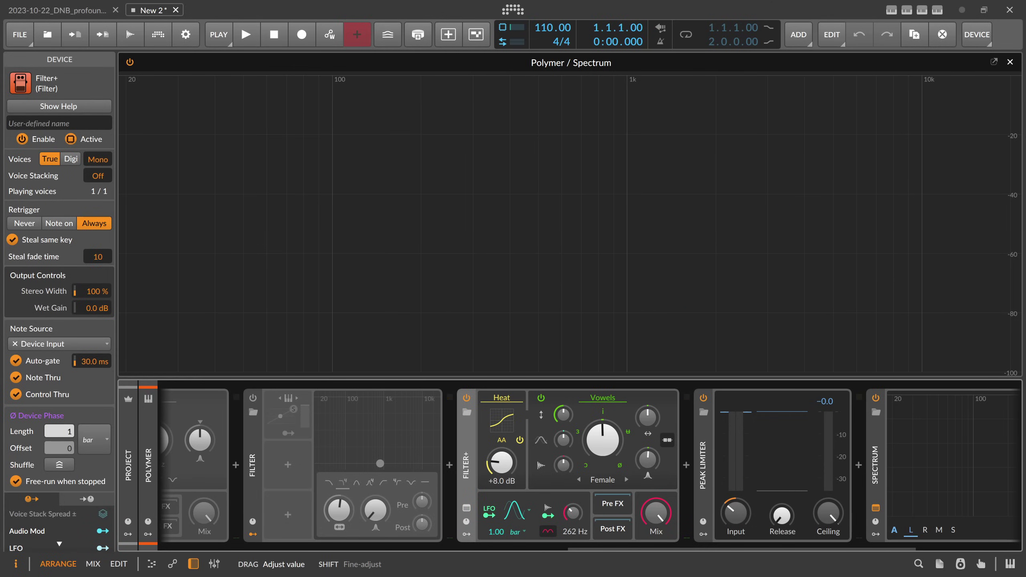
left_click(466, 534)
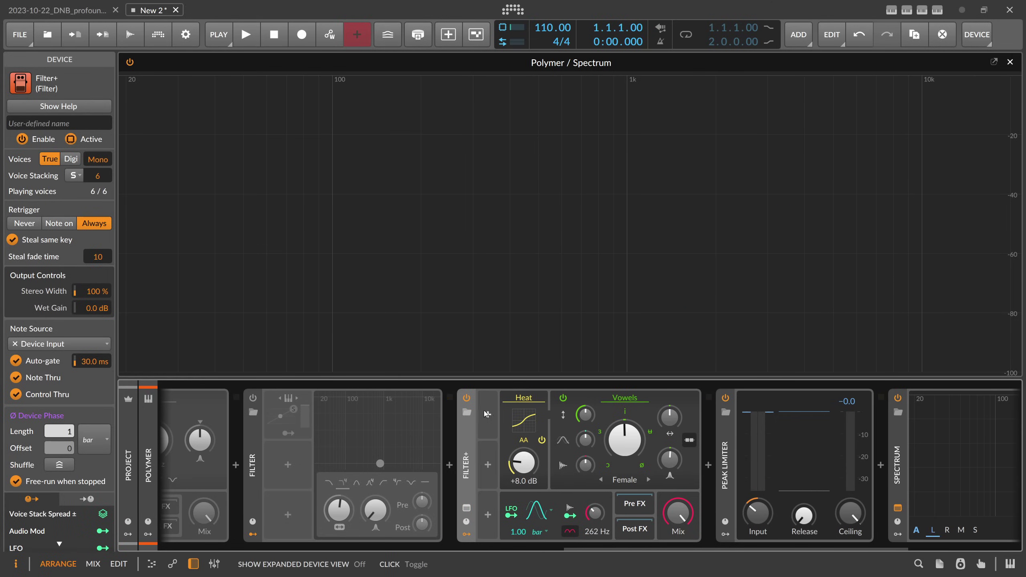
Search for voice modulators and add Stack Spread to Filter+'s first modulator slot.
left_click(489, 416)
type("spe")
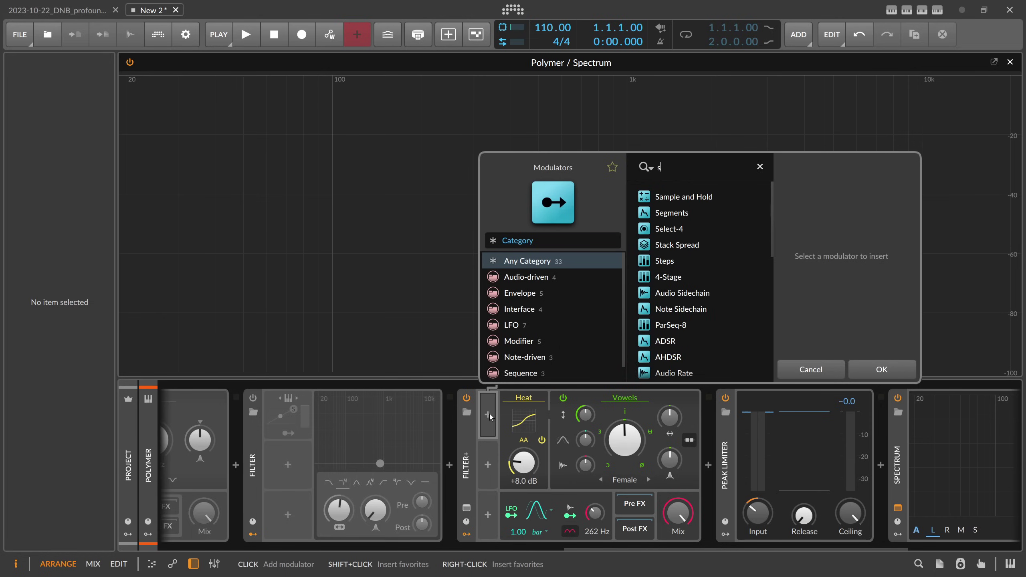
key("BackSpace")
key("BackSpace")
key("BackSpace")
type("vi")
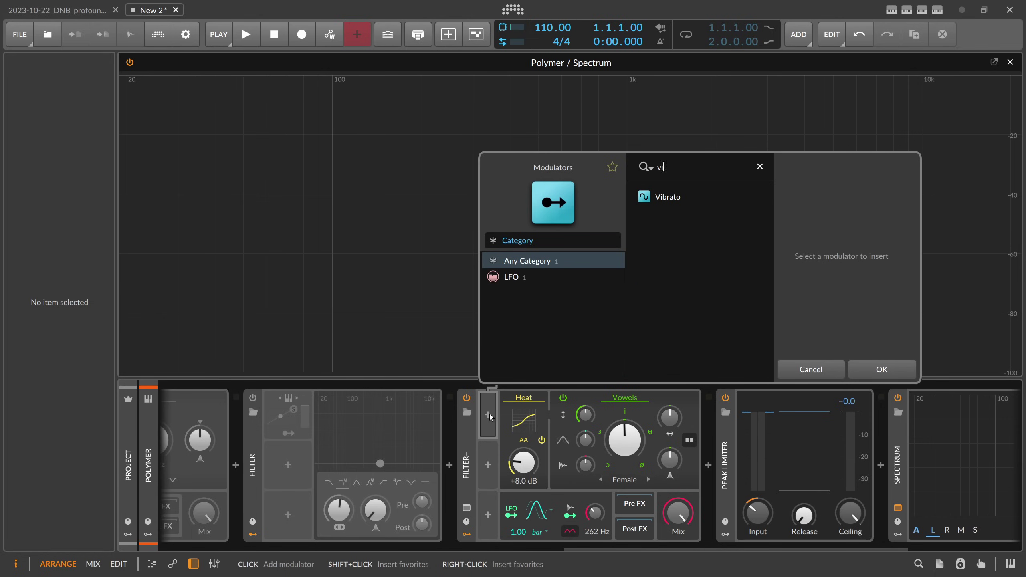
key("BackSpace")
type("oice")
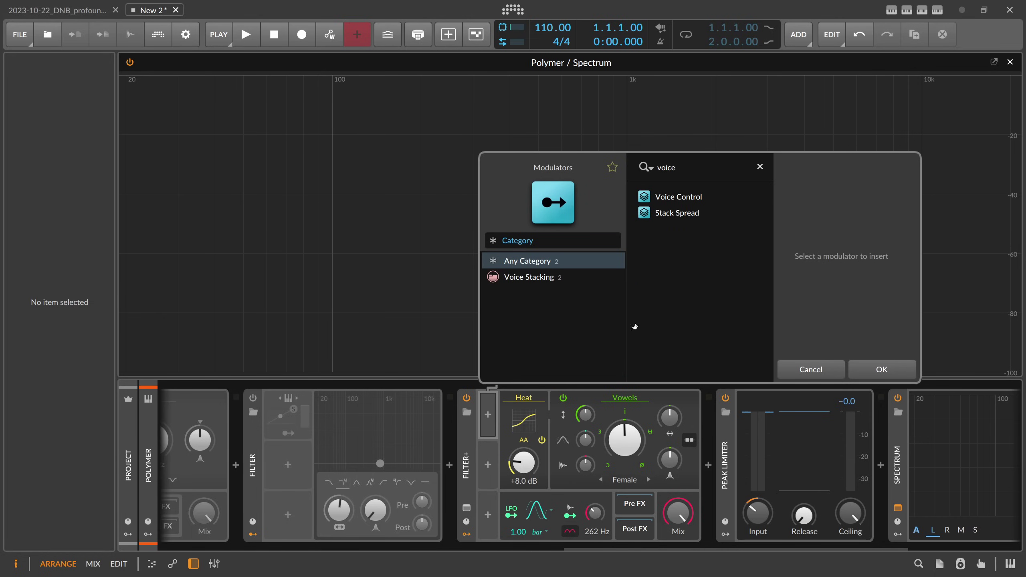
double_click(676, 214)
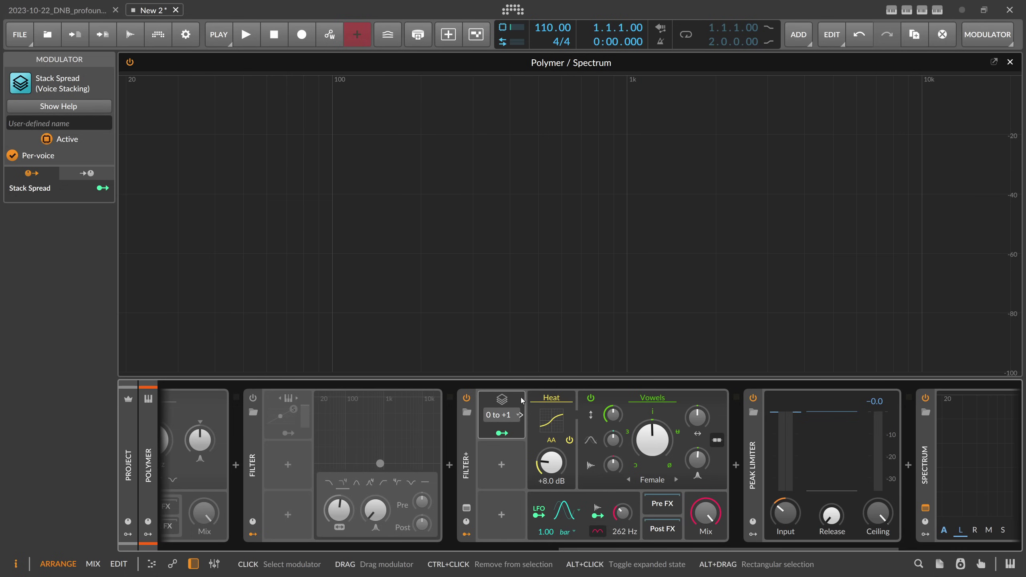
Modulate the Vowels filter's vowel blend with Stack Spread in 0 to +1 mode by 2.000 and lower the Heat drive to +3.1 dB.
left_click(509, 419)
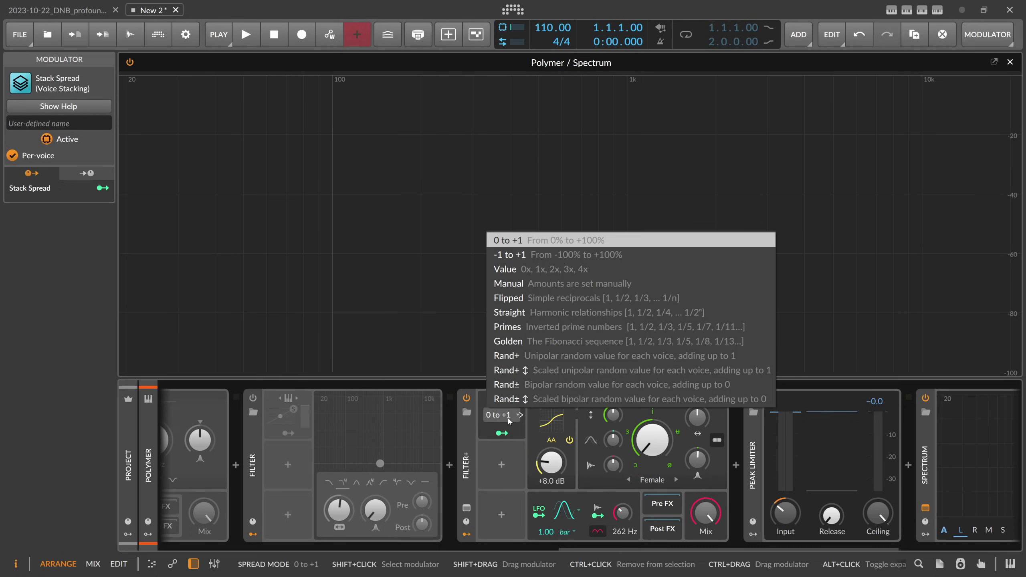
left_click(509, 421)
left_click(504, 433)
left_click_drag(649, 442, 649, 376)
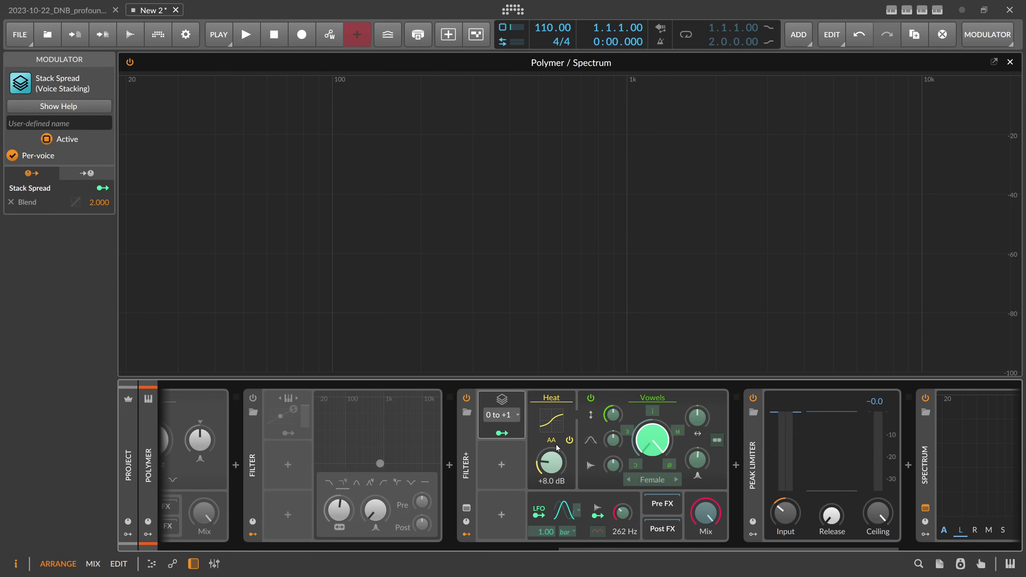
left_click(516, 436)
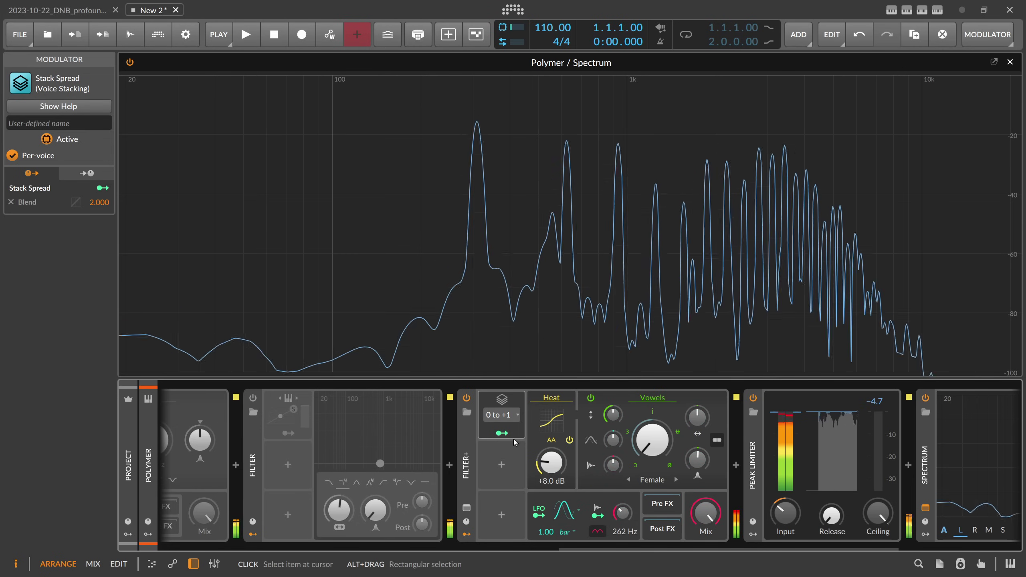
left_click_drag(544, 452, 545, 474)
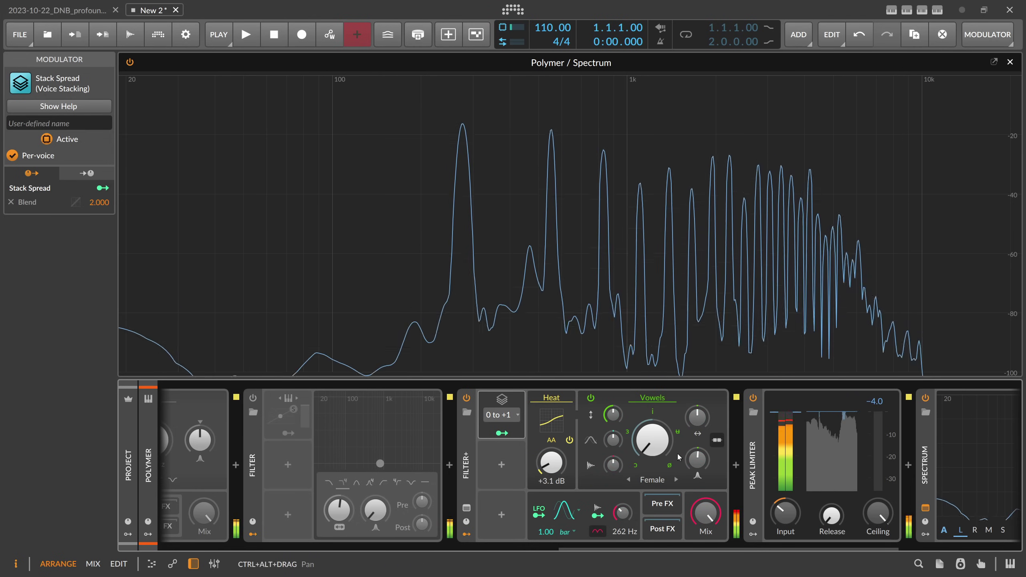
Try modulating the Vowels filter's cutoff pitch offset with Stack Spread by 50.29 st and delete that modulation routing.
left_click_drag(702, 425, 702, 408)
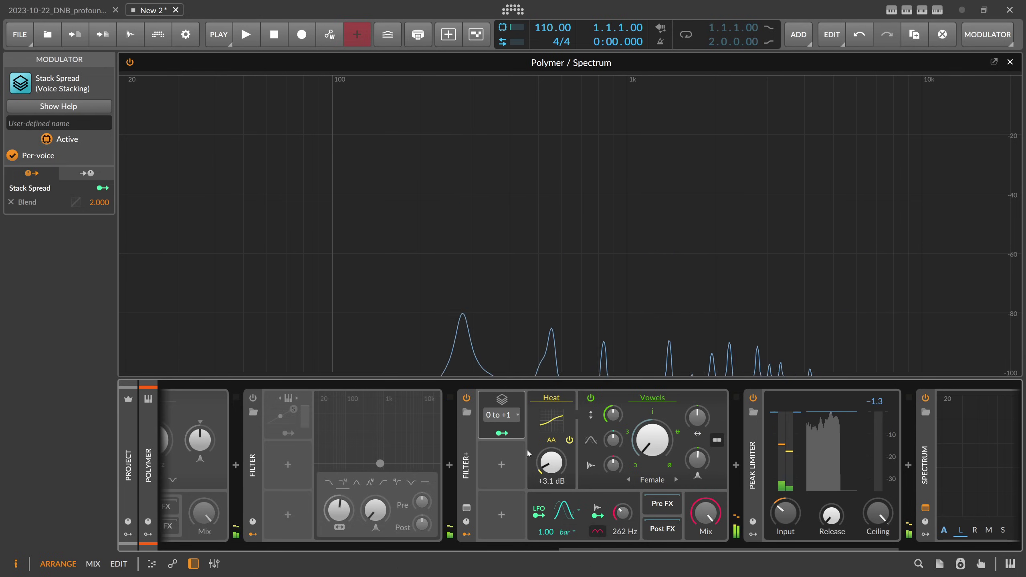
left_click(502, 433)
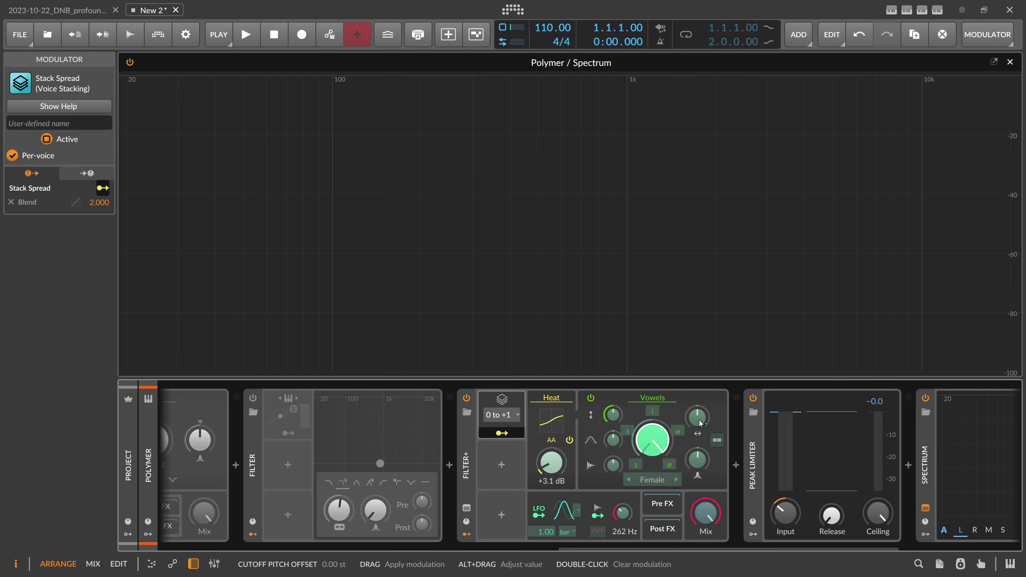
left_click_drag(700, 423, 700, 400)
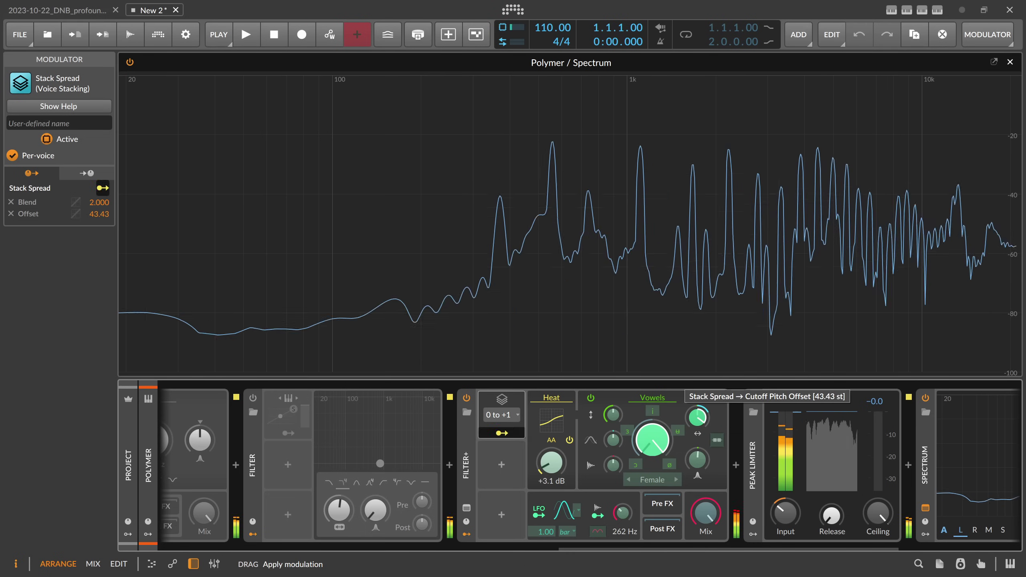
left_click(499, 442)
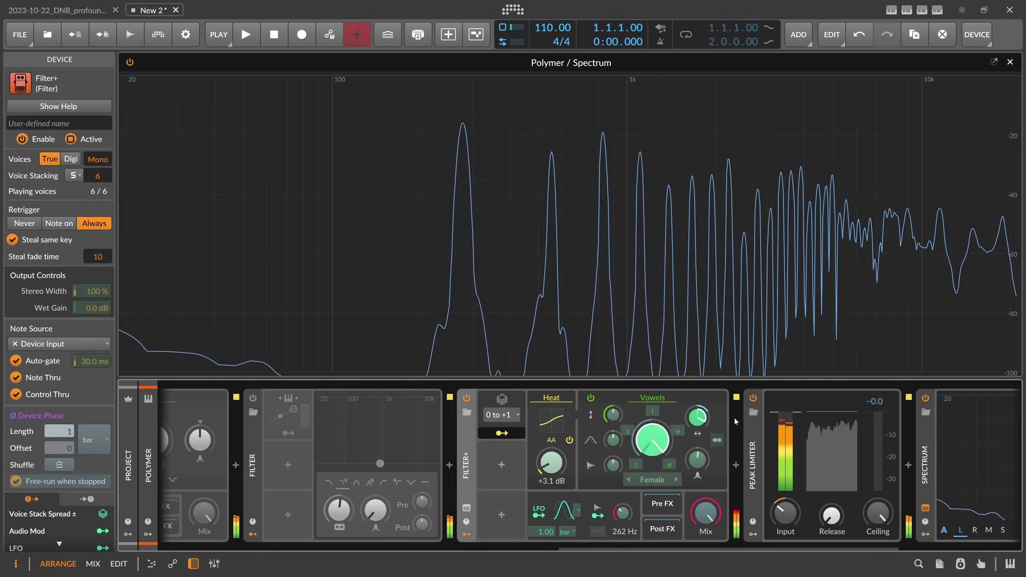
left_click_drag(698, 419, 698, 403)
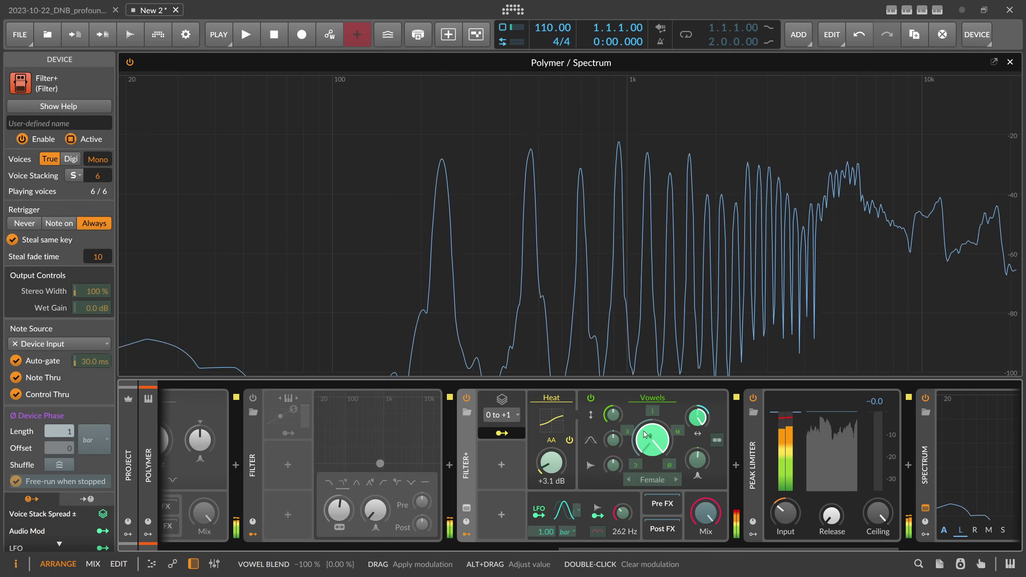
left_click(502, 433)
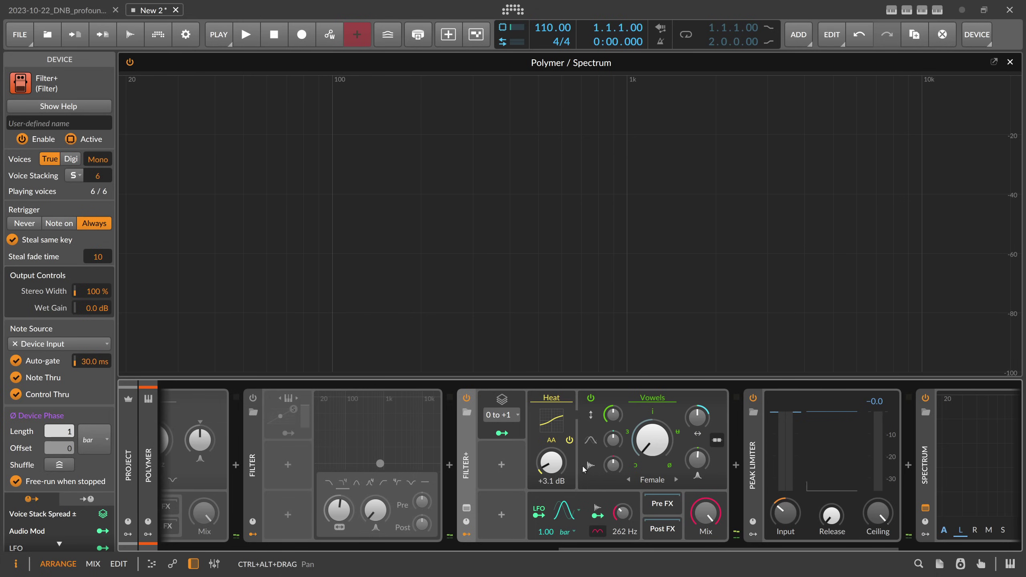
right_click(698, 420)
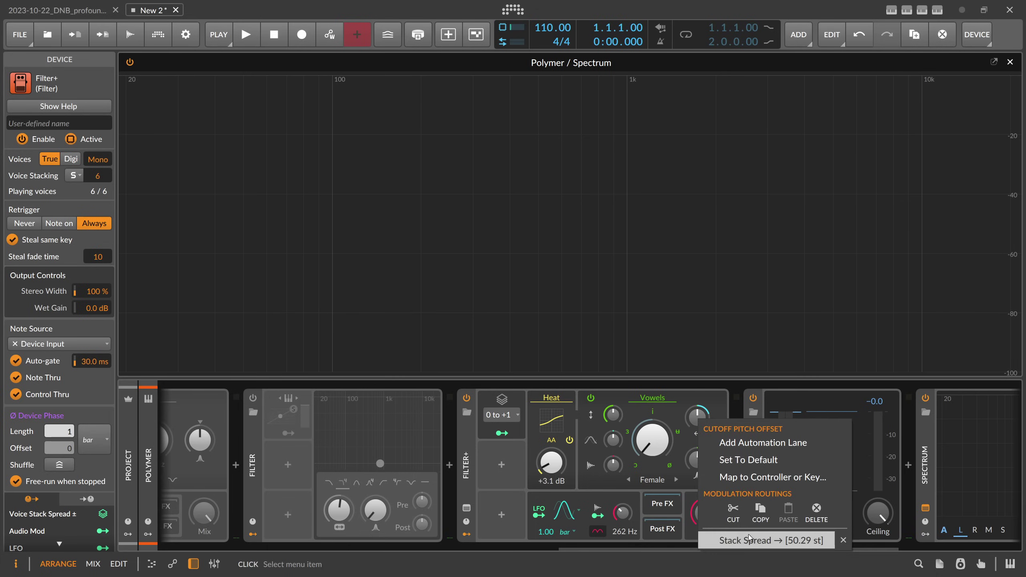
left_click(834, 542)
Add a Relative Keytrack modulator to Filter+ and map it to the Vowels filter's cutoff pitch offset with an amount of 64.00.
left_click(502, 466)
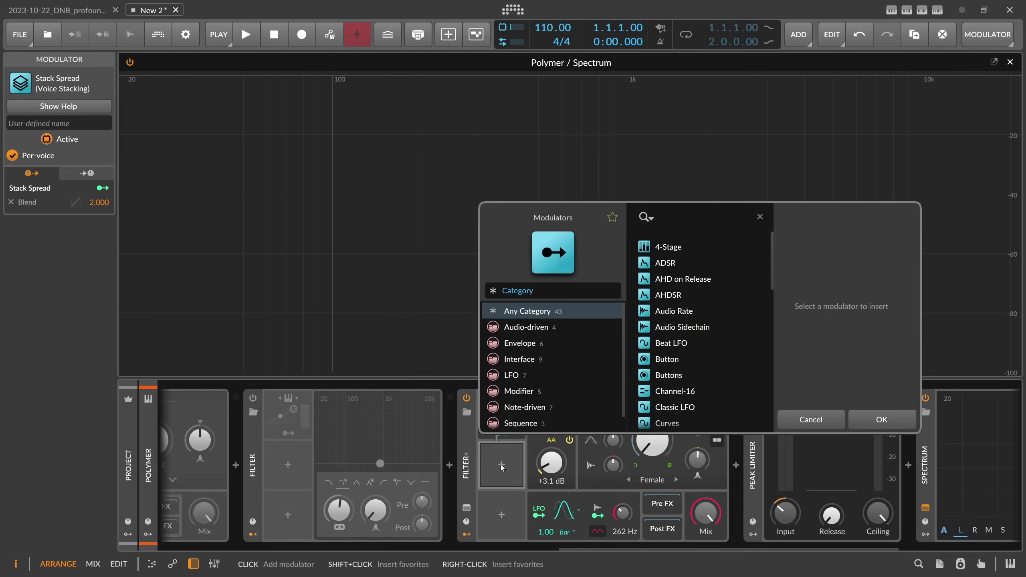
type("key")
key("Down")
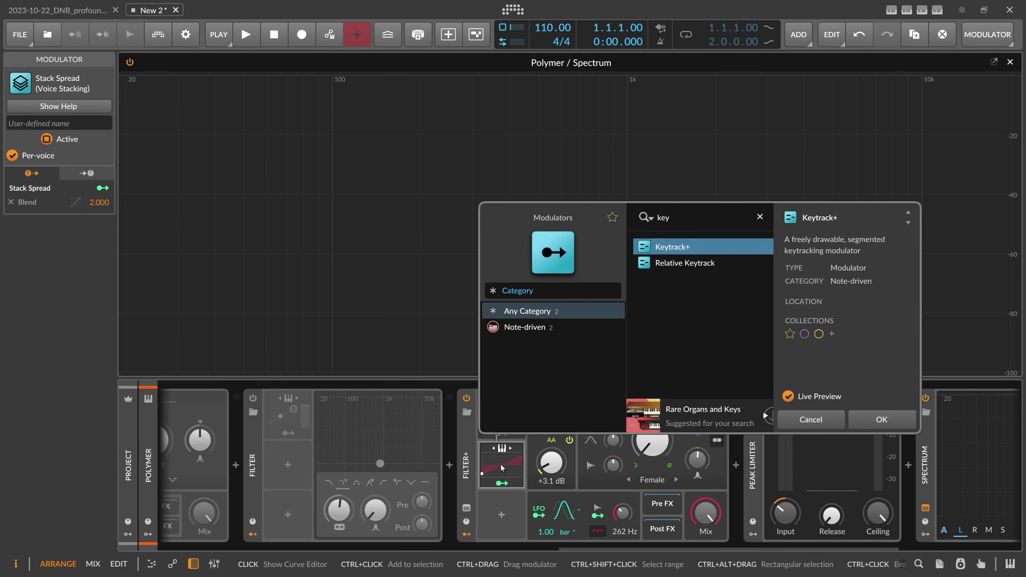
key("Down")
key("Return")
left_click(502, 483)
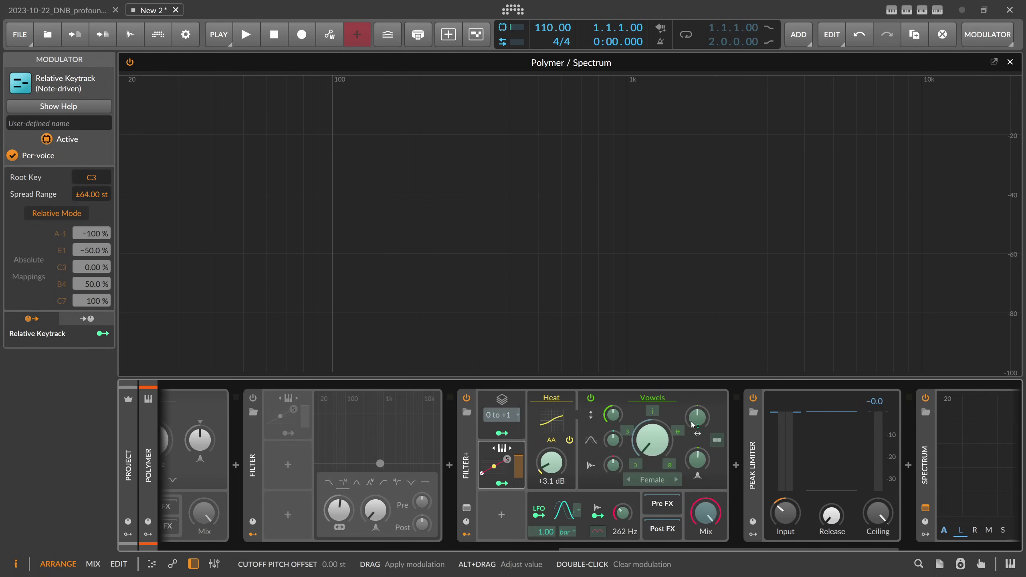
left_click_drag(697, 418, 697, 406)
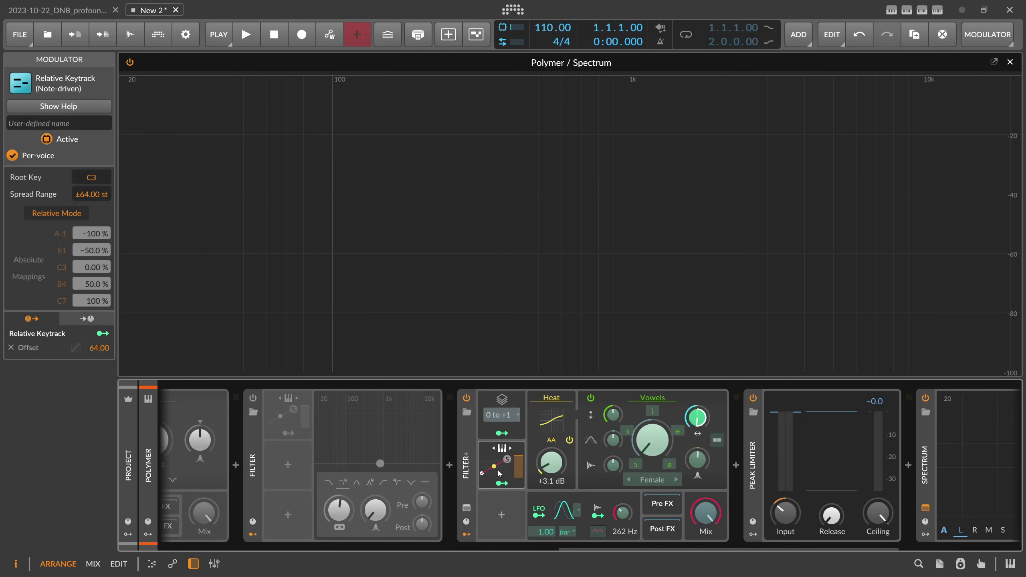
left_click(502, 483)
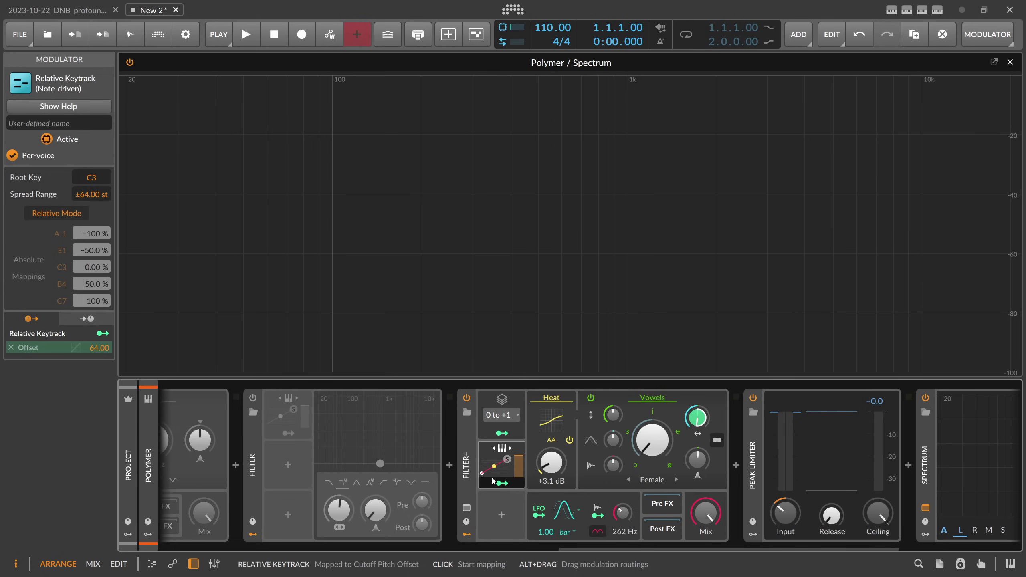
Set Filter+ to 15 voices with a voice stacking of 4, and lower the Peak Limiter's input to -22.7 dB.
left_click(466, 470)
left_click(104, 164)
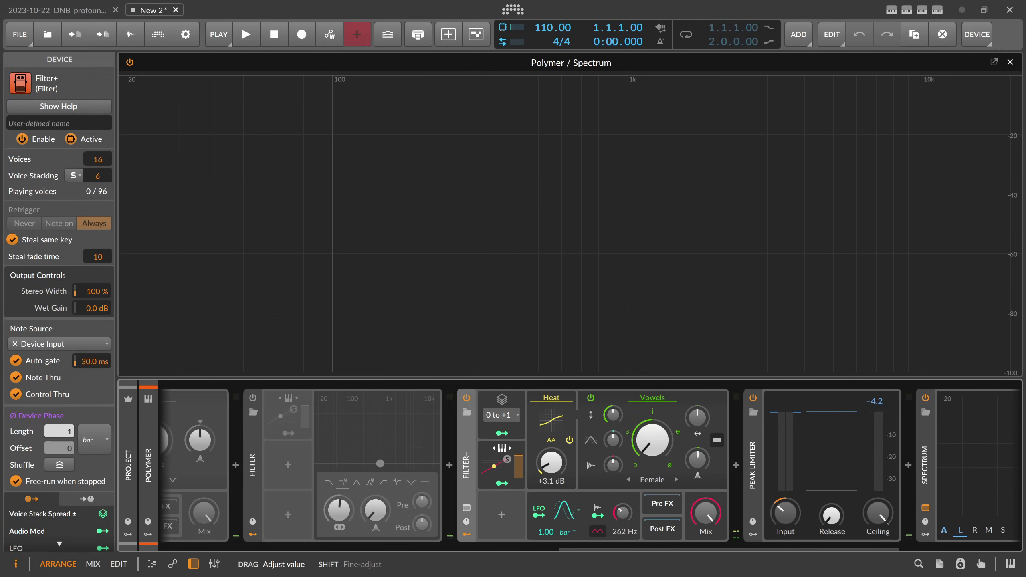
left_click_drag(104, 177, 104, 186)
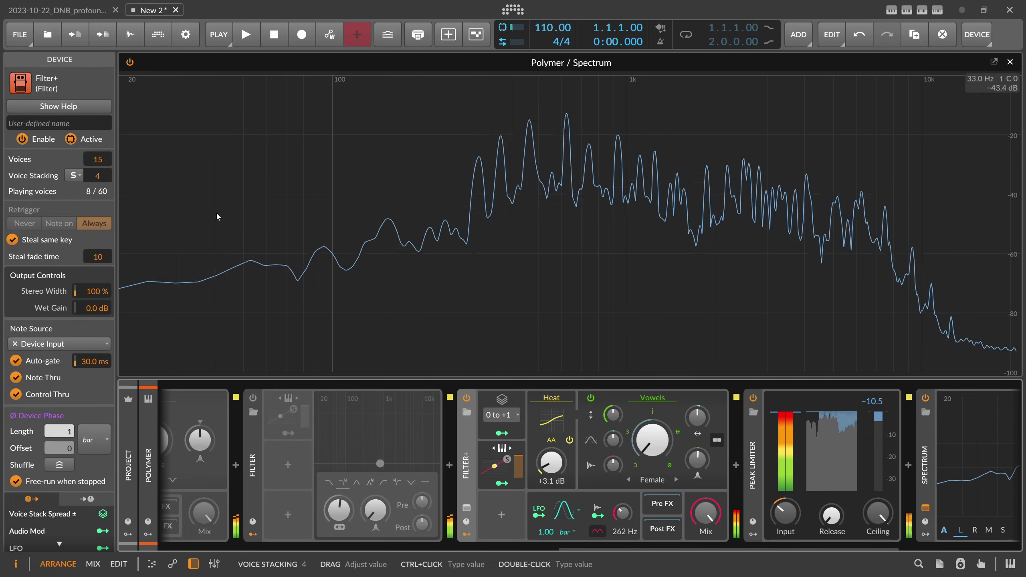
mouse_move(786, 513)
left_mouse_down()
mouse_move(785, 526)
mouse_move(786, 515)
left_mouse_up()
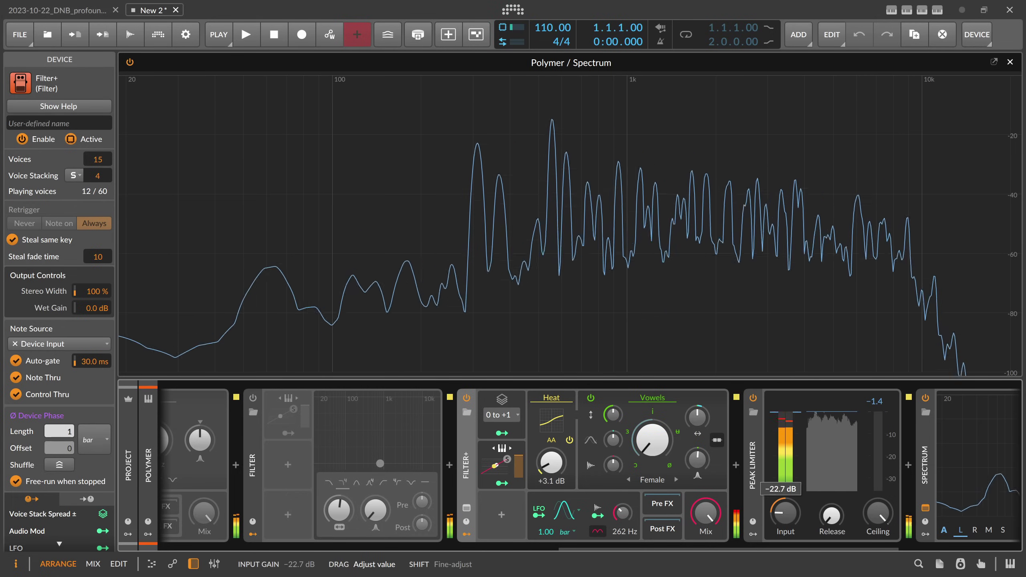
Reduce the Vowels filter's resonance and set the Heat drive to 0.0 dB.
left_click_drag(698, 459, 697, 479)
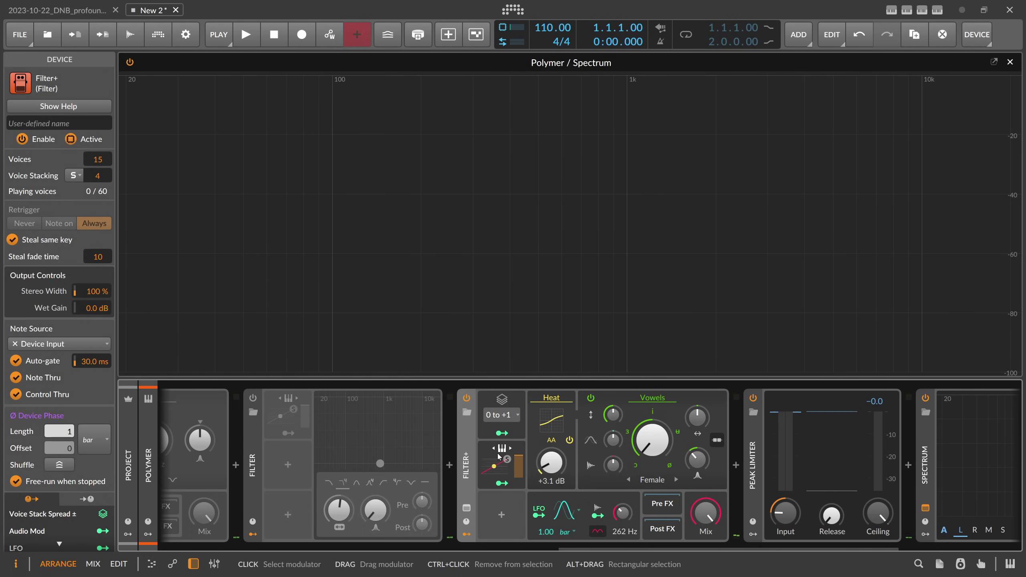
left_click_drag(551, 463, 551, 485)
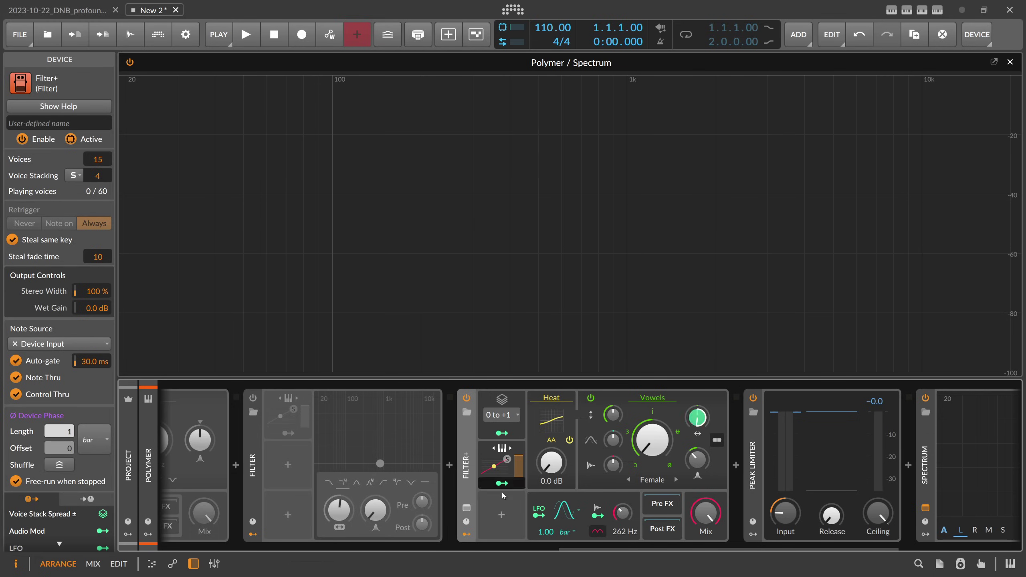
left_click_drag(573, 545, 621, 543)
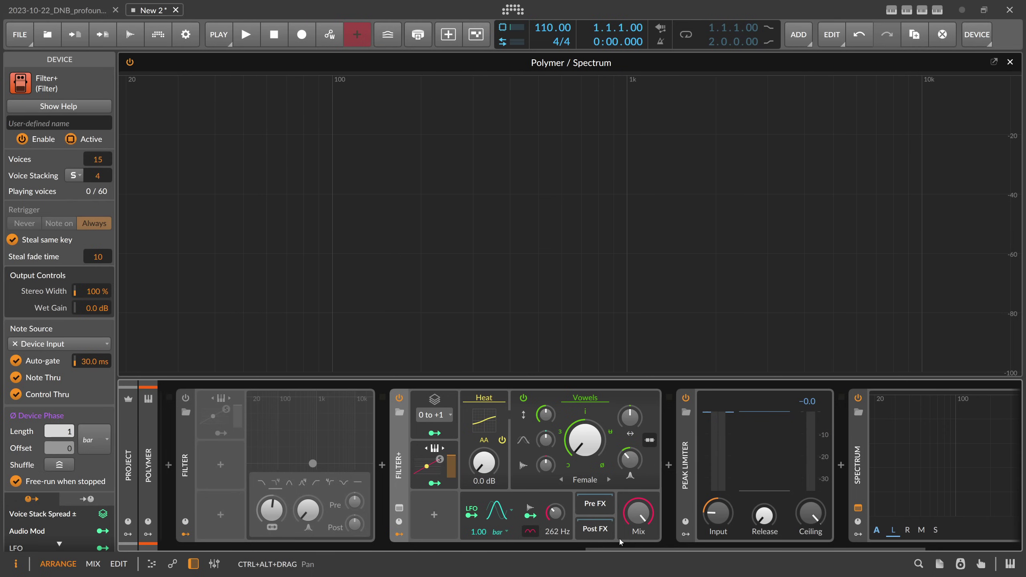